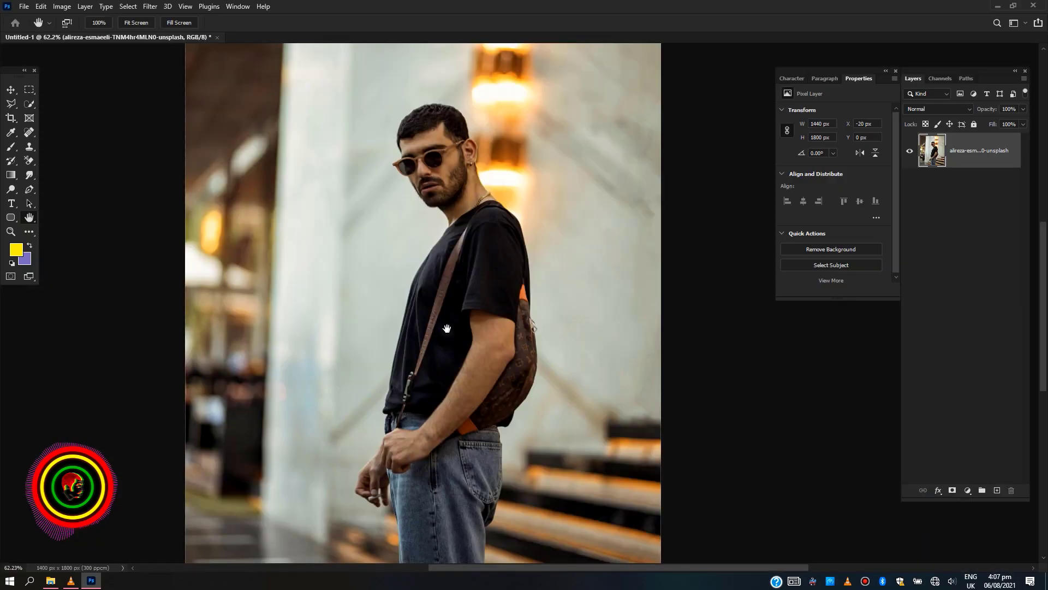
Duplicate the portrait layer and open the Knoll Light Factory filter on the copy.
scroll(491, 328, up, 3)
drag(437, 307, 527, 307)
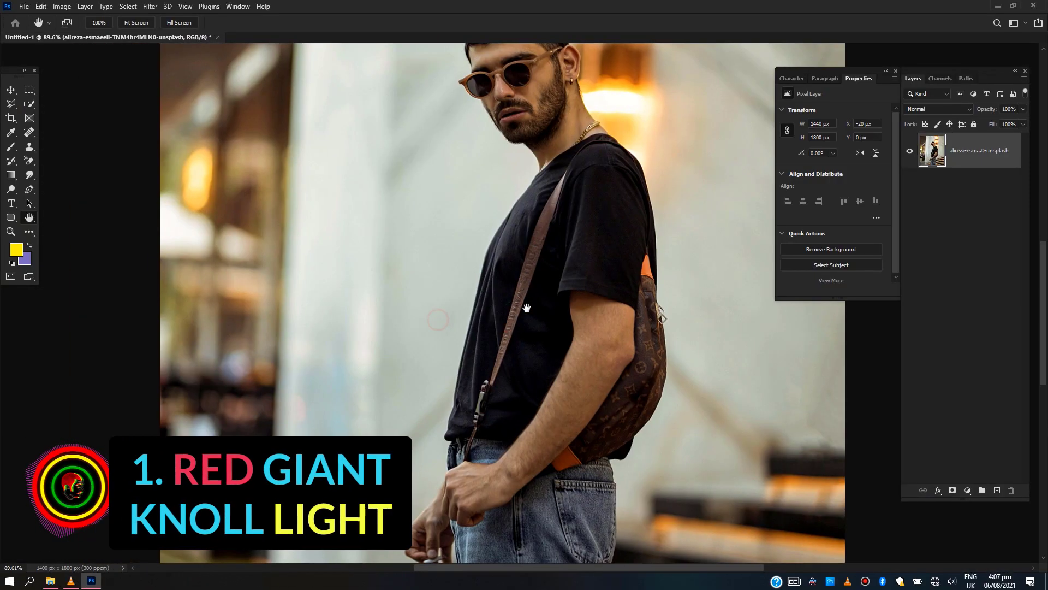
scroll(527, 307, down, 3)
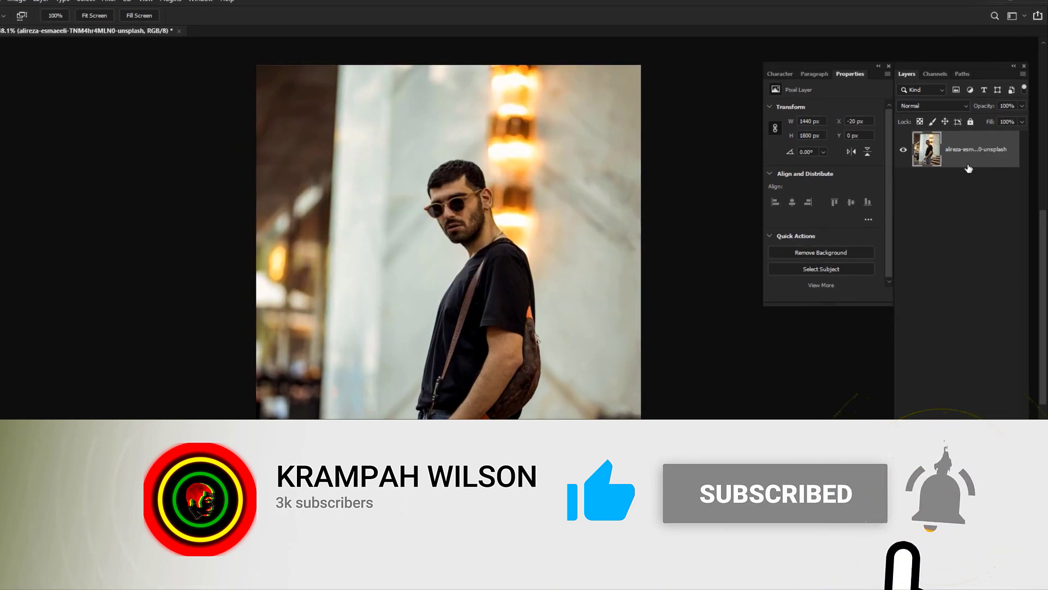
drag(968, 168, 942, 535)
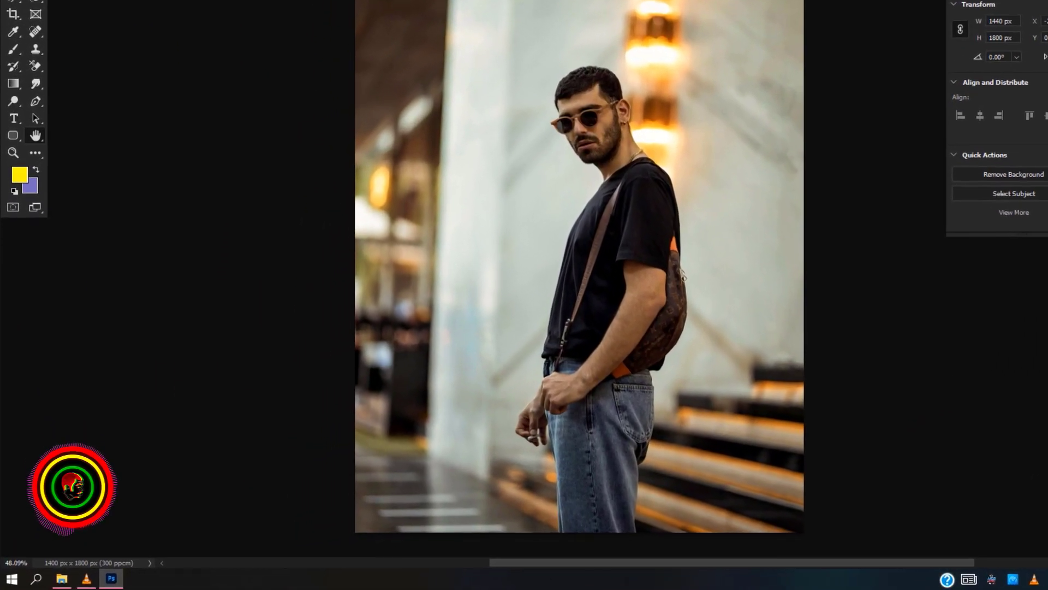
click(175, 3)
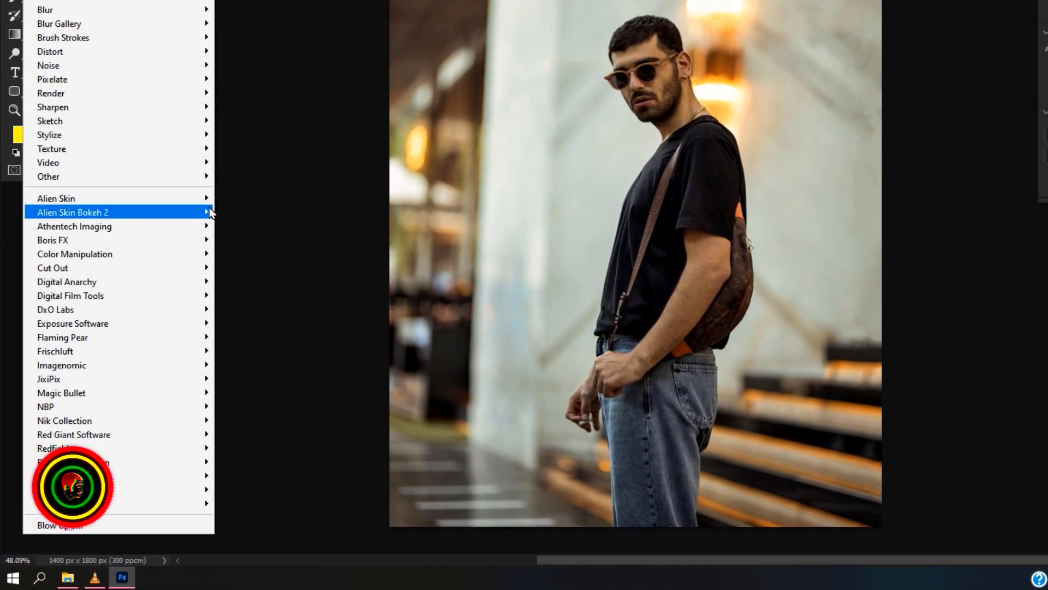
mouse_move(162, 440)
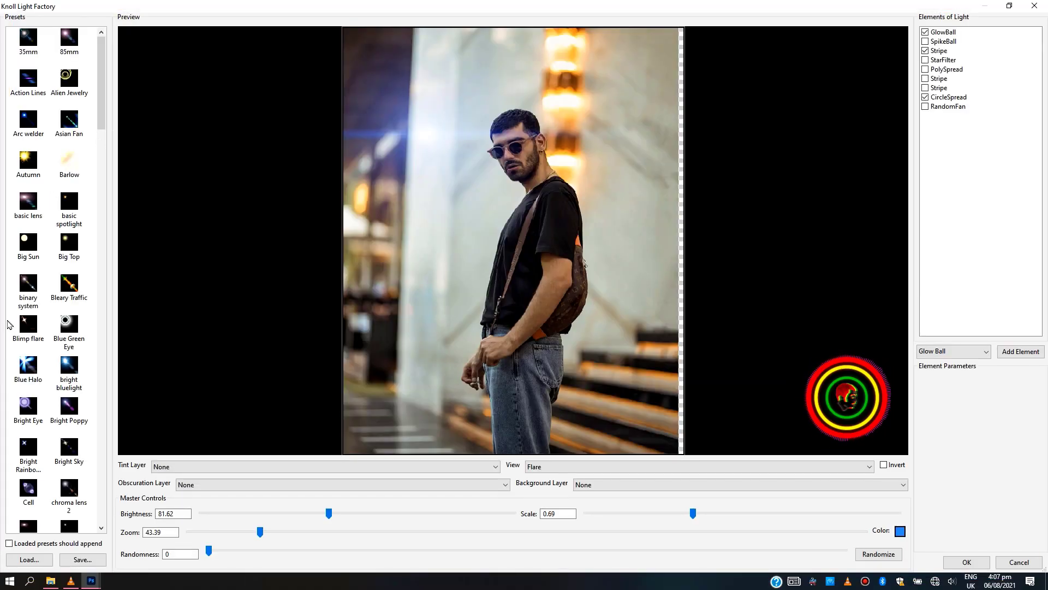
Apply the bright bluelight preset and reposition the flare over the hanging lamps, finishing on the blurred background behind the man.
scroll(45, 389, down, 5)
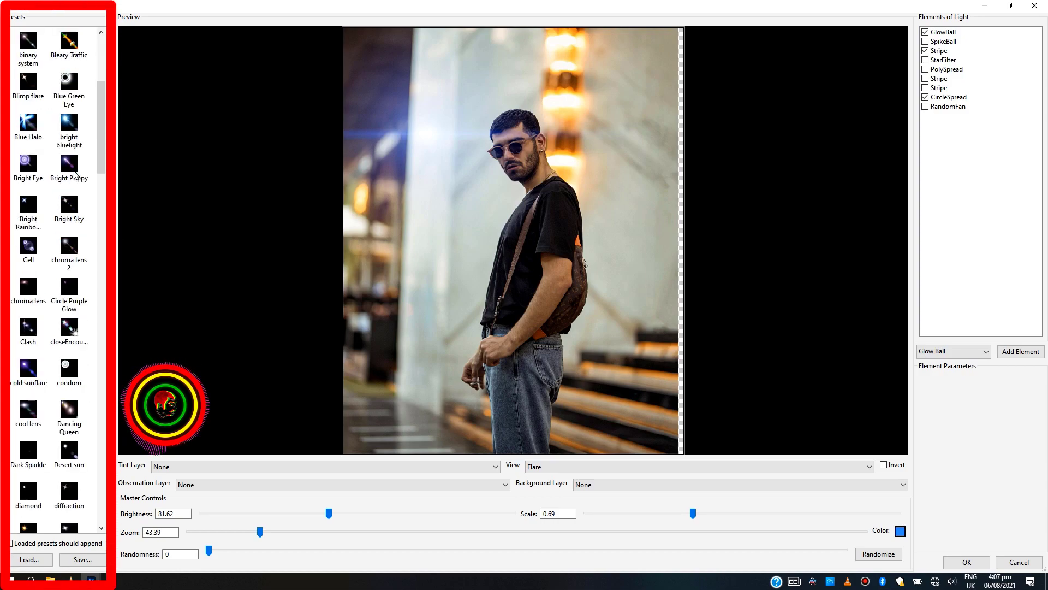
scroll(63, 146, up, 3)
click(70, 123)
click(391, 131)
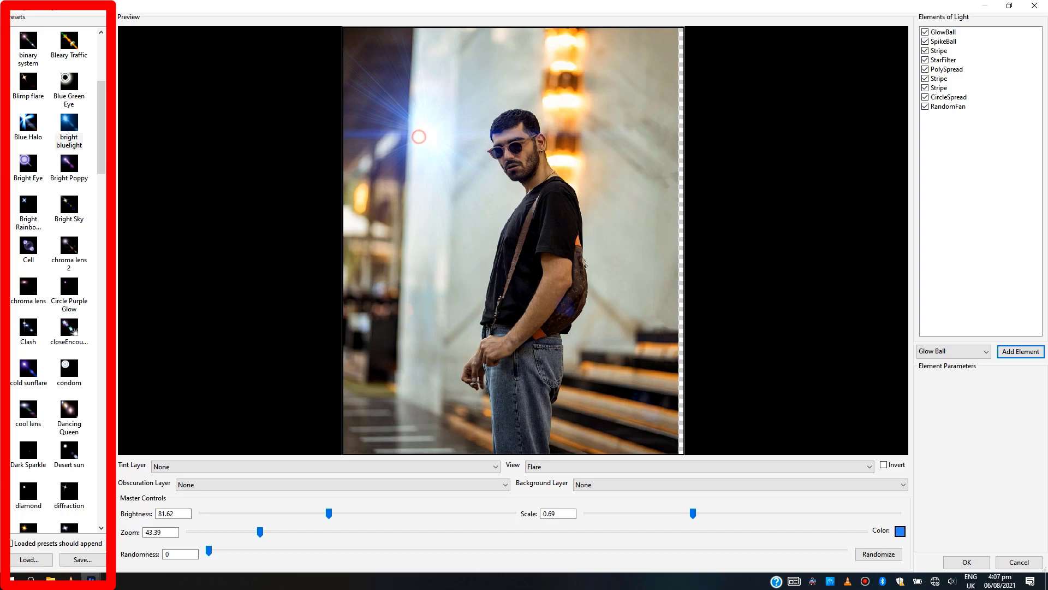
drag(419, 136, 570, 87)
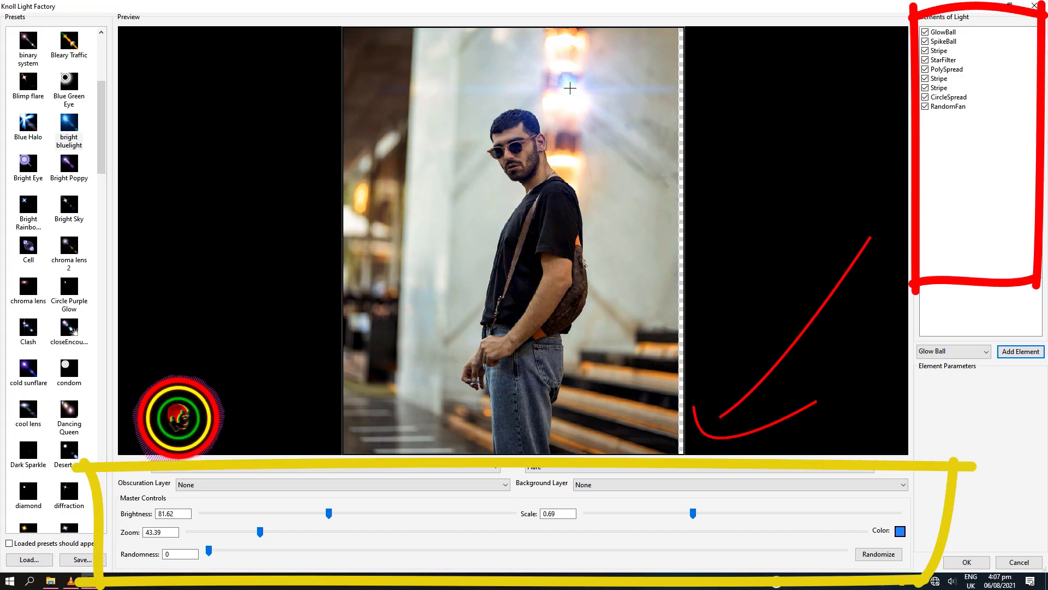
mouse_move(449, 175)
mouse_down()
mouse_move(382, 180)
mouse_move(366, 205)
mouse_up()
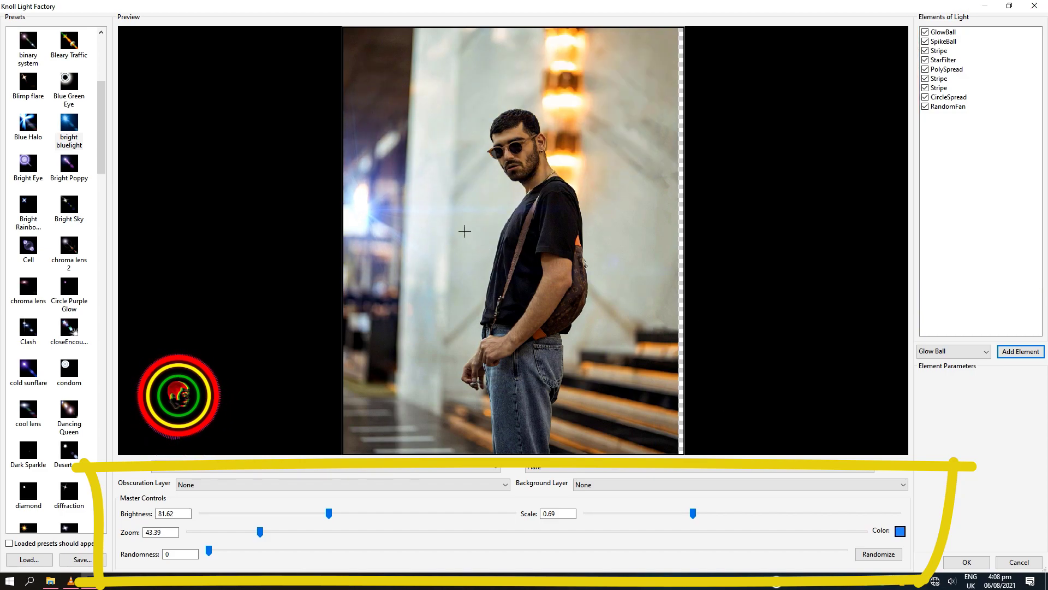
Switch to the Dancing Queen preset and reposition its flare near the hanging lamps.
scroll(87, 273, down, 3)
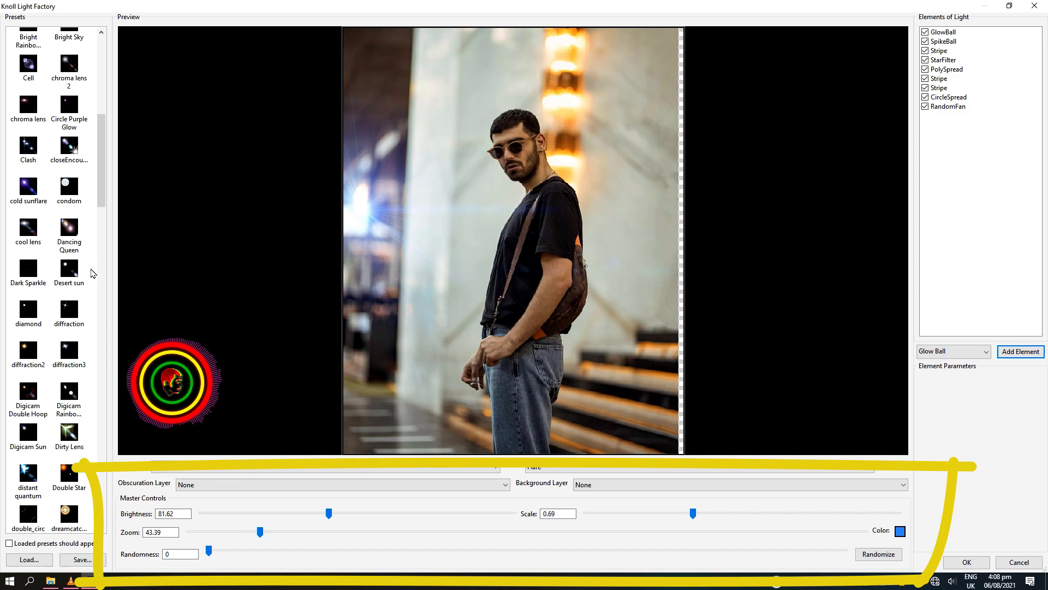
click(73, 230)
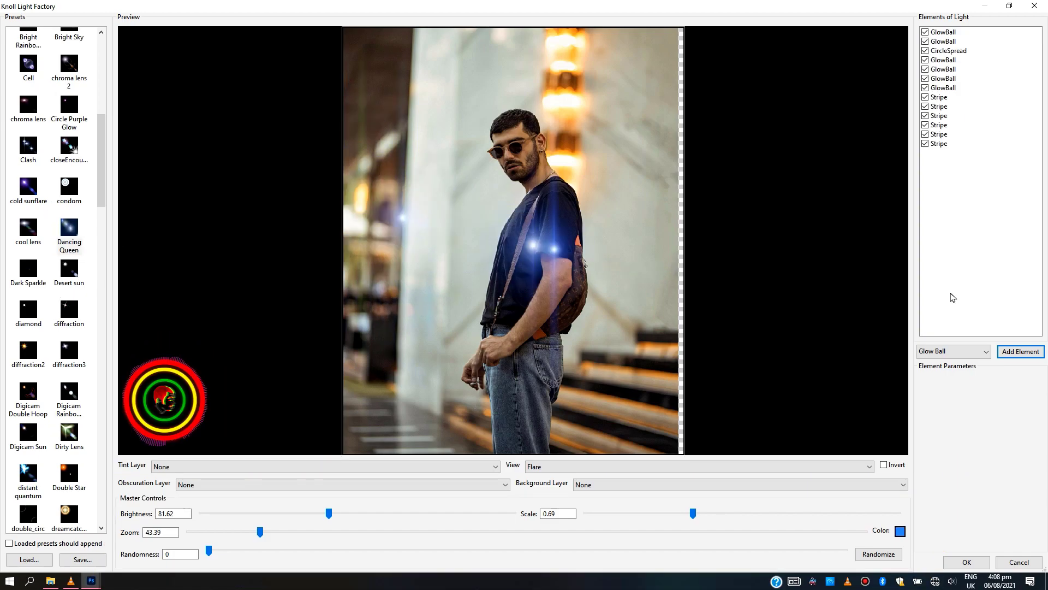
drag(552, 250, 589, 107)
Delete the last Stripe element from the flare and select individual light elements to show their parameters.
right_click(943, 146)
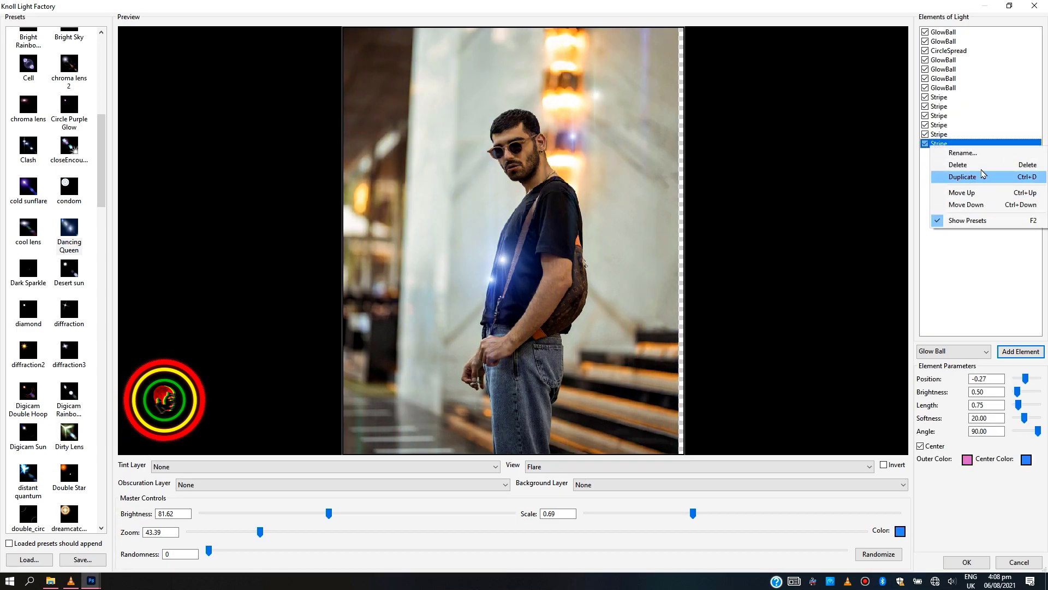
click(953, 162)
click(961, 116)
click(950, 88)
click(947, 42)
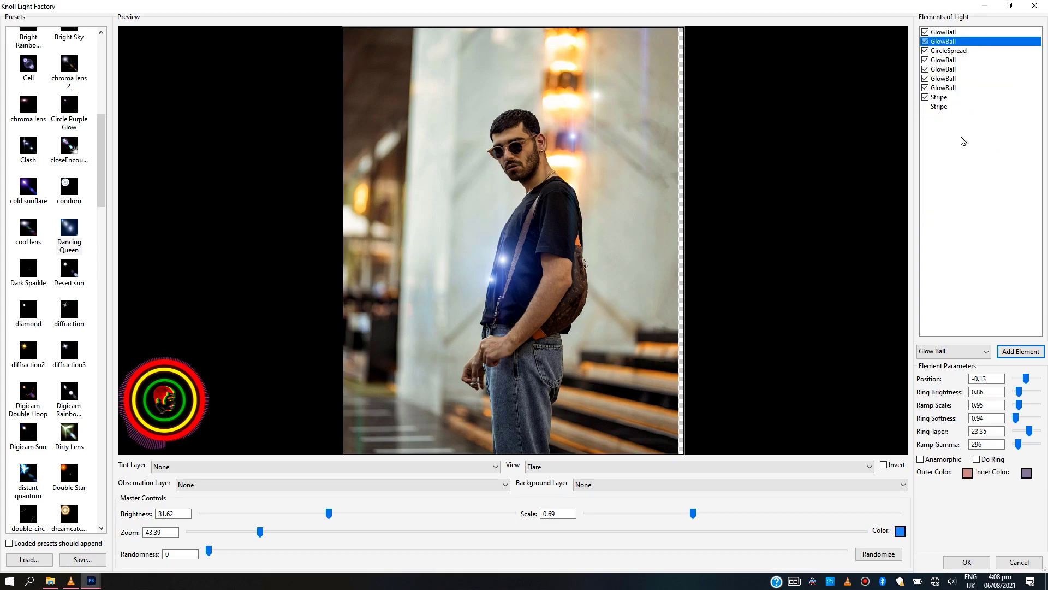
click(961, 135)
key(Up)
Add an Elliptical Caustic element to the Dancing Queen flare.
click(961, 351)
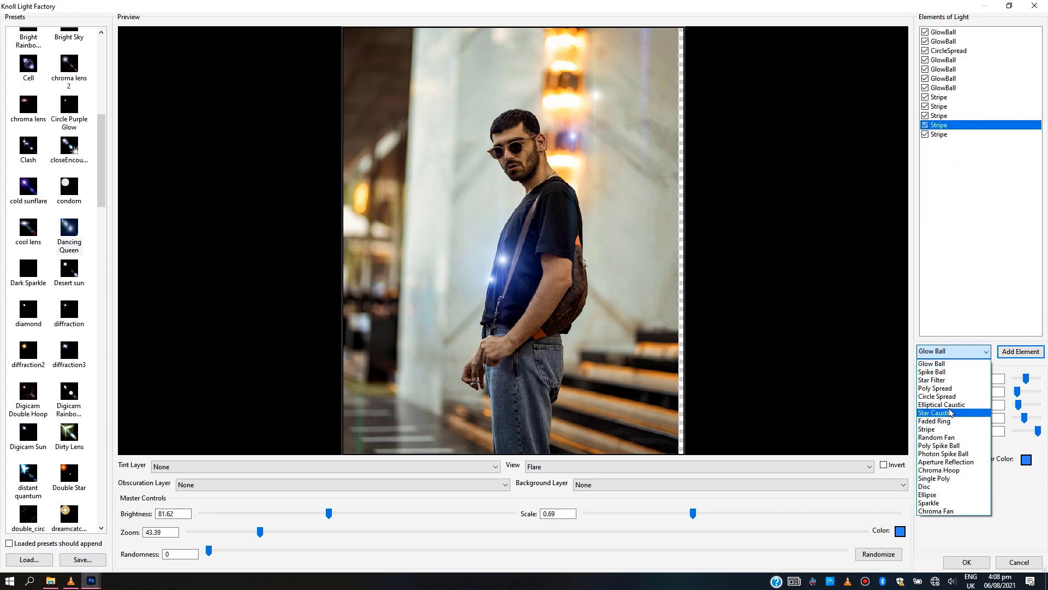
click(946, 402)
click(1009, 353)
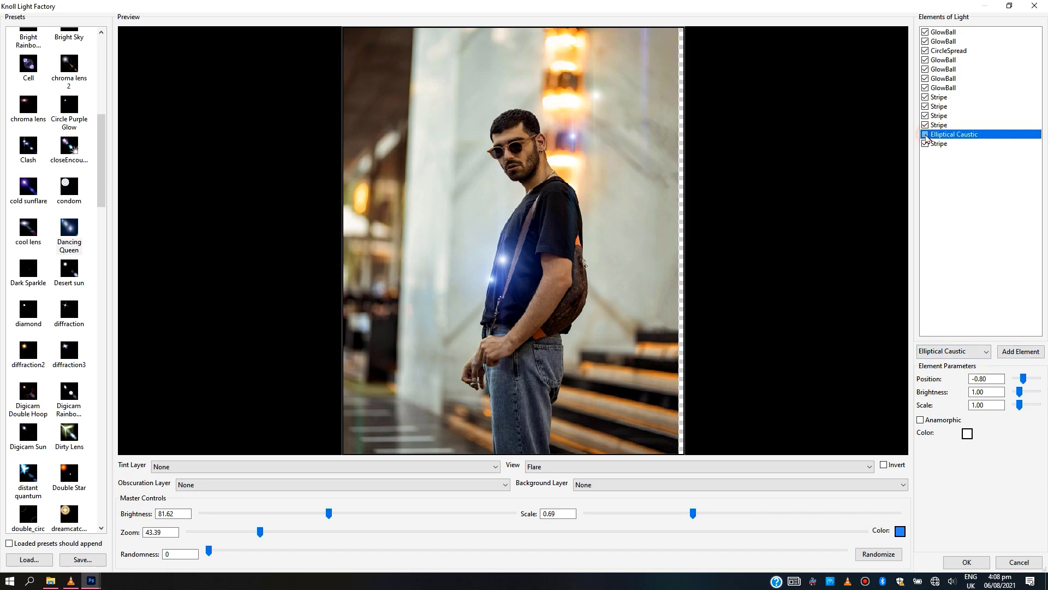
Apply the chroma lens preset with brightness 153.07 and place the flare at the edge of the wall behind the man.
click(28, 104)
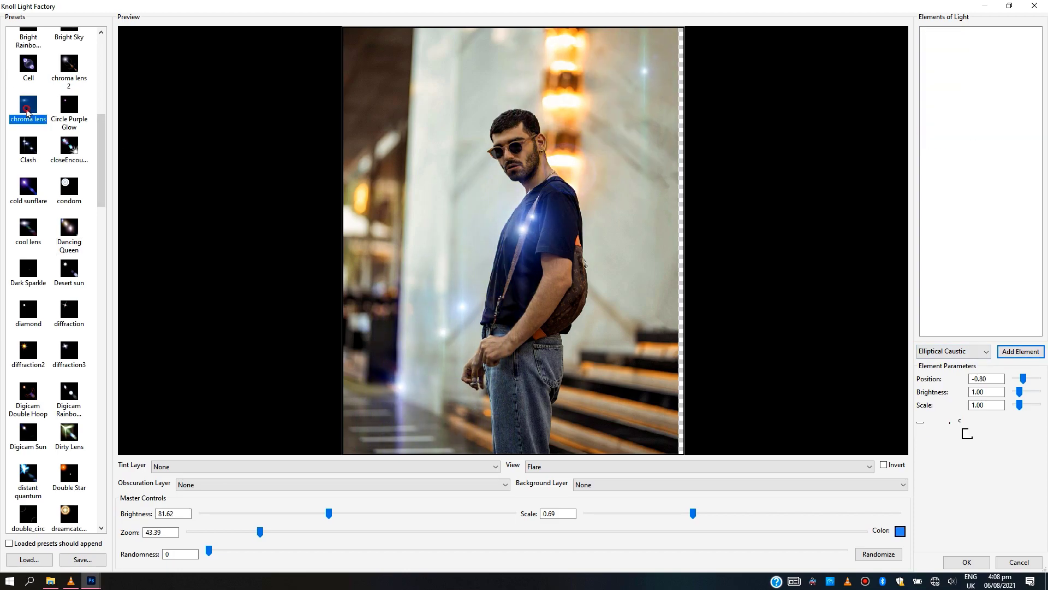
drag(446, 332, 498, 177)
drag(331, 512, 440, 514)
drag(499, 177, 391, 140)
Change the master colour of the chroma lens flare to pink.
click(900, 533)
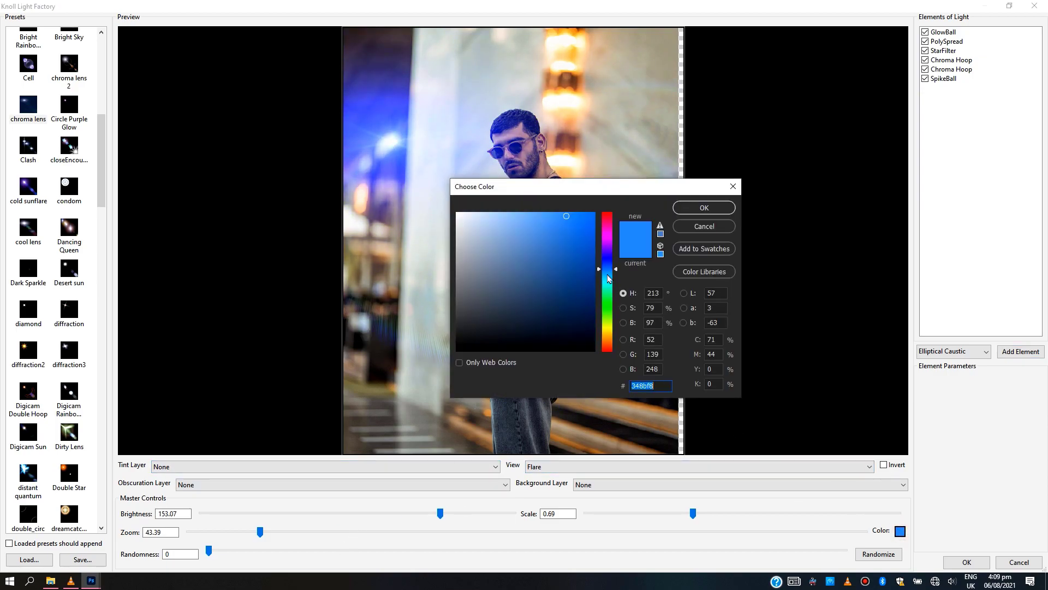
click(606, 237)
drag(563, 219, 547, 218)
click(722, 211)
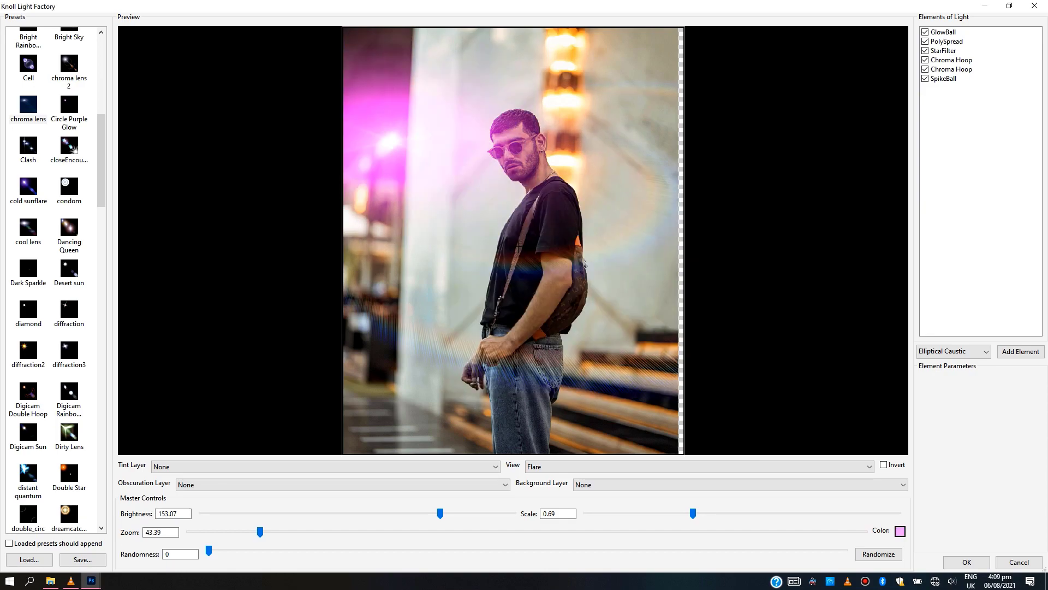
Change the flare's master colour to light orange.
click(899, 536)
click(607, 332)
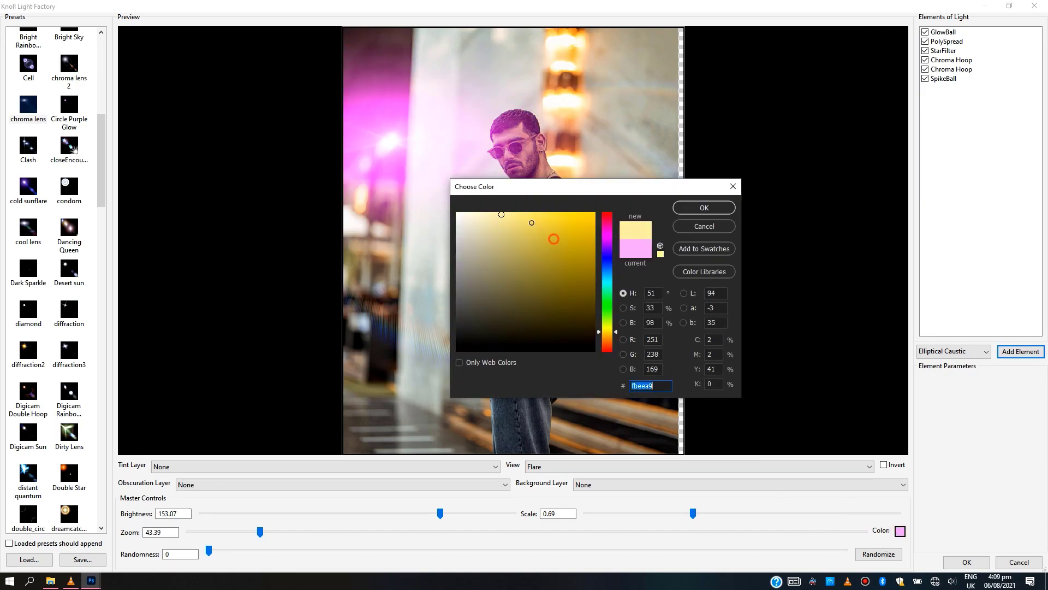
click(607, 337)
key(Return)
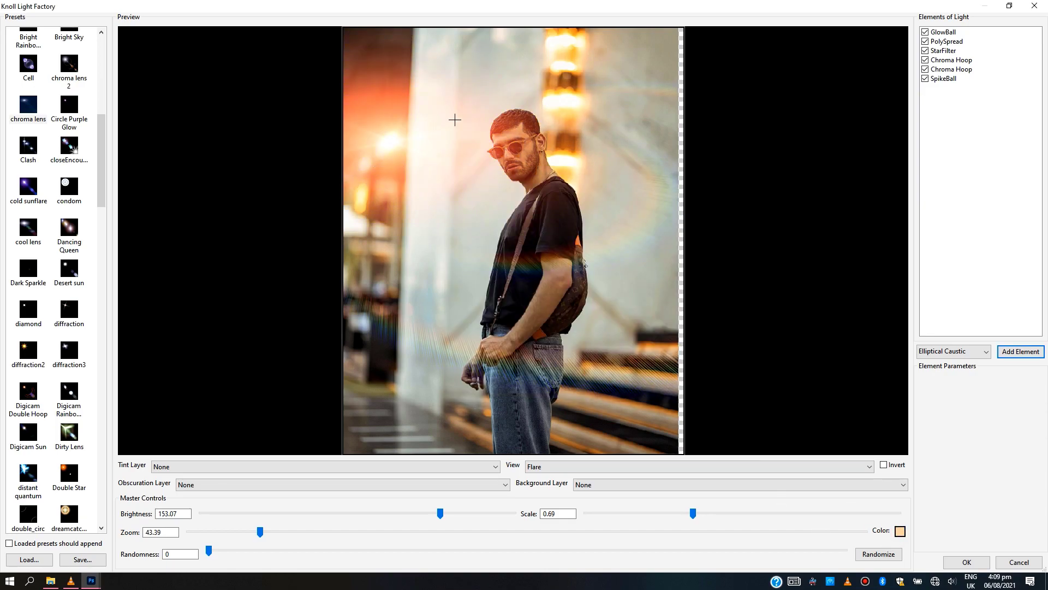
Choose a starburst flare preset containing a PhotonSpikeBall and place it over the hanging lamps.
scroll(33, 292, down, 3)
click(78, 326)
drag(535, 262, 710, 106)
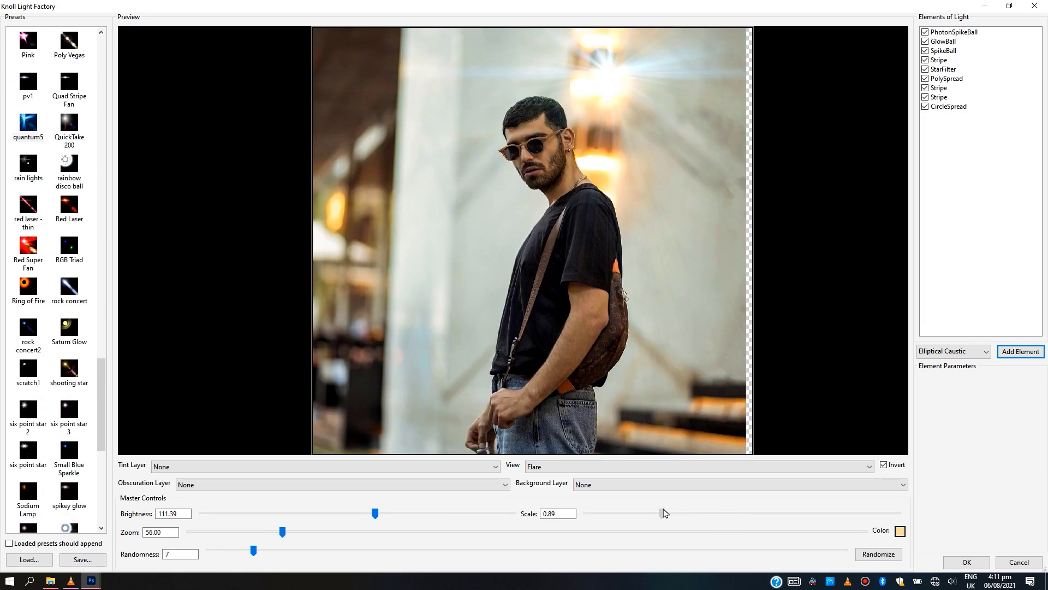
Set the starburst flare's scale to 0.59, brightness to 126.47 and master colour to a stronger orange.
drag(666, 508, 681, 511)
drag(344, 510, 368, 514)
drag(434, 521, 389, 520)
click(900, 531)
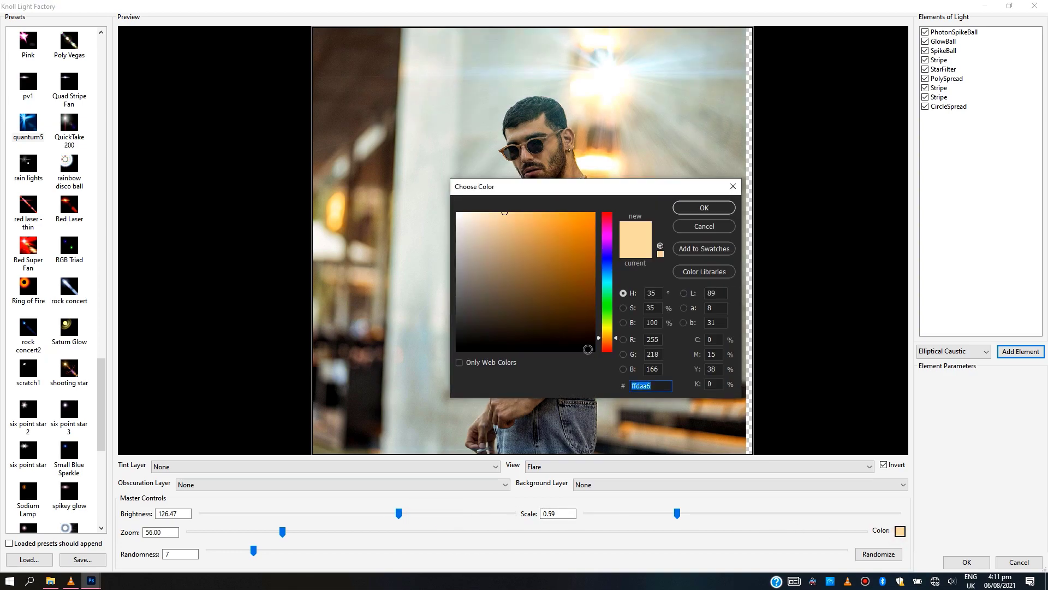
click(693, 208)
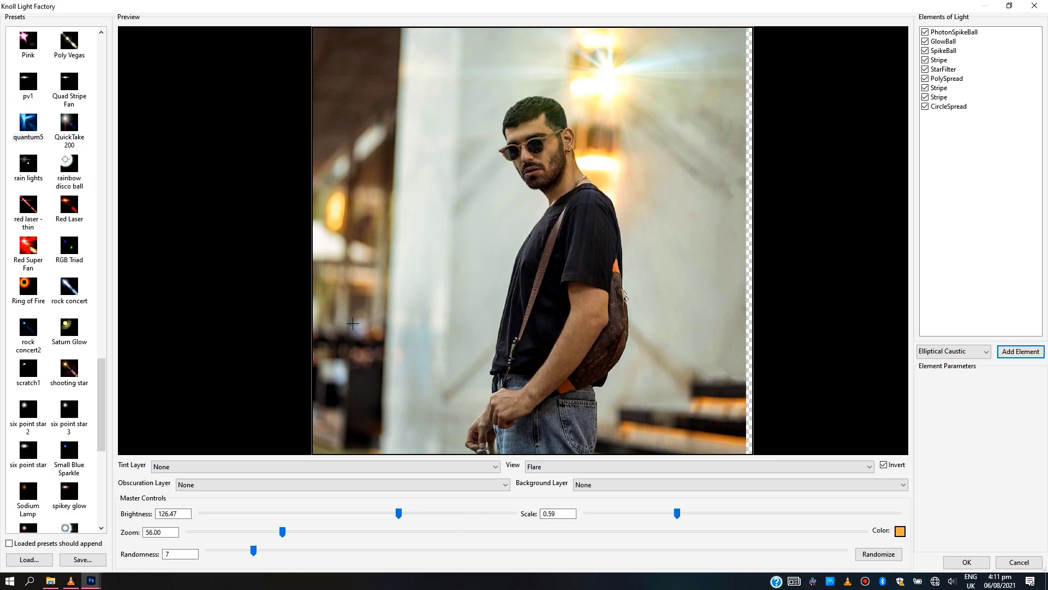
Add an Elliptical Caustic element to the starburst flare and delete it again.
scroll(55, 382, up, 10)
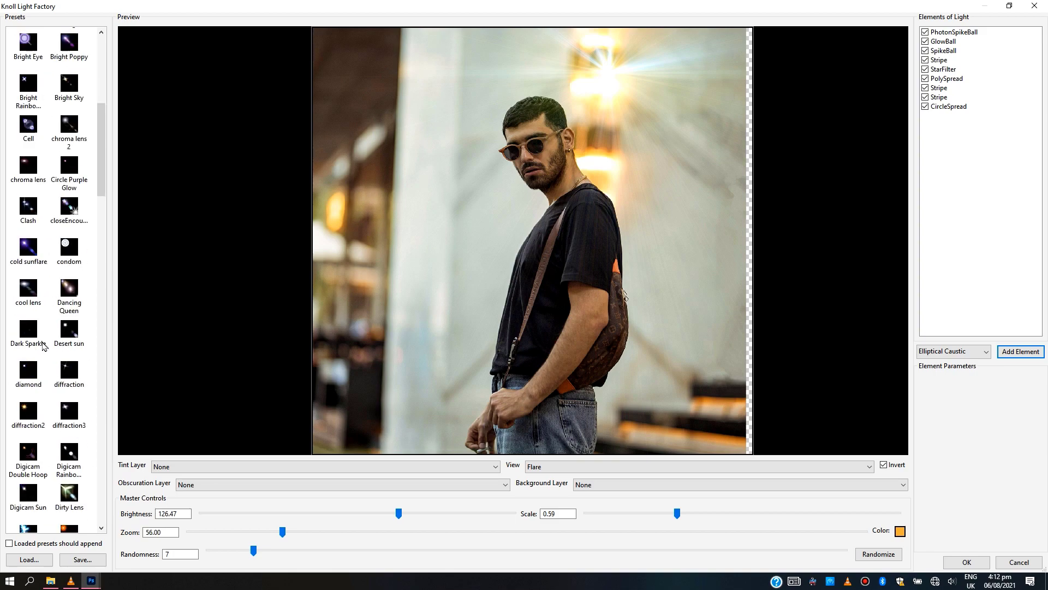
scroll(44, 343, down, 15)
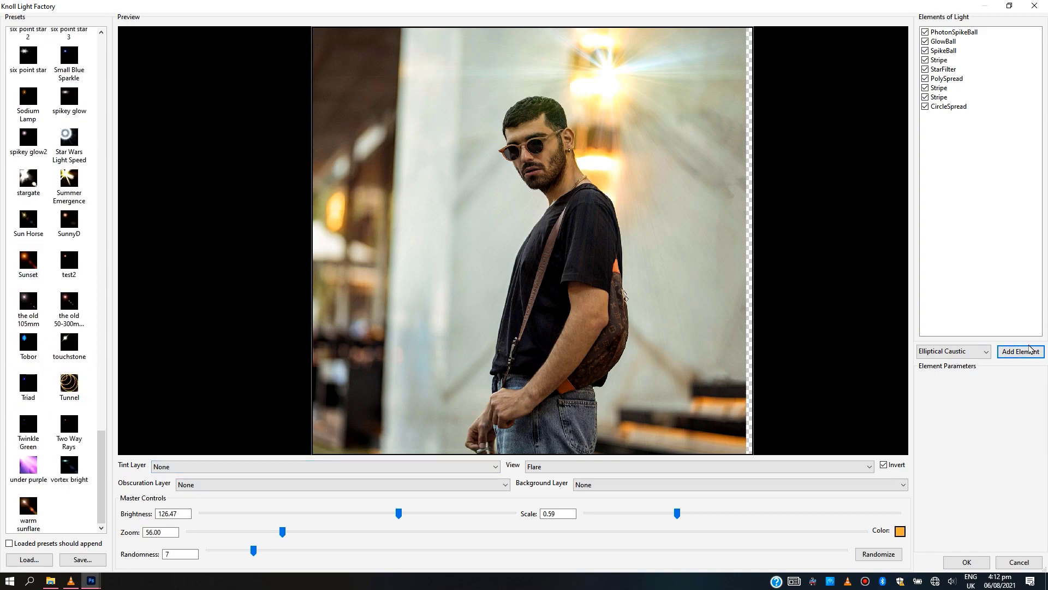
click(1017, 351)
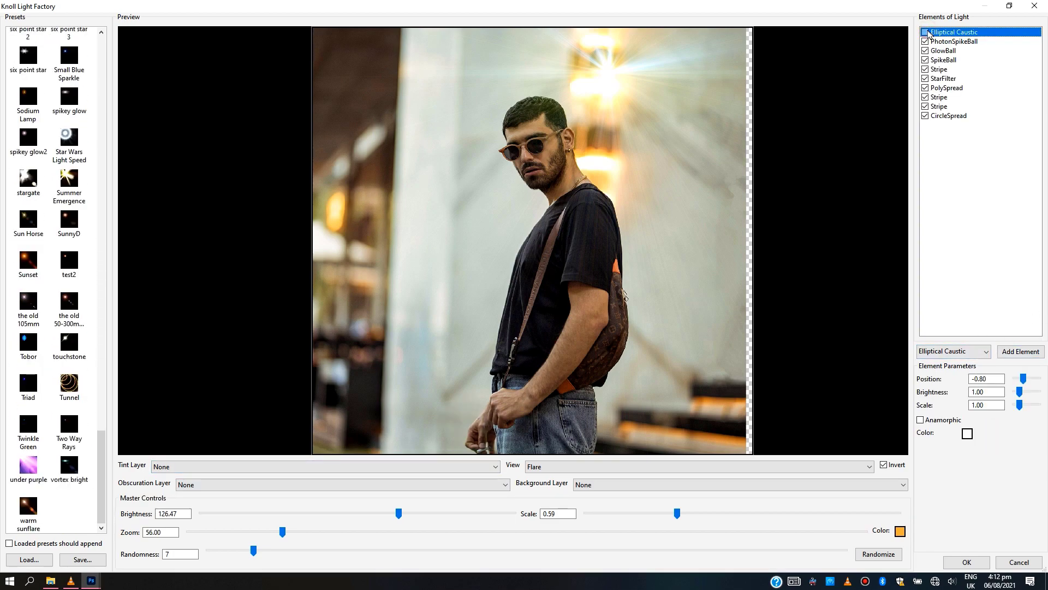
right_click(977, 32)
click(971, 50)
Add an Aperture Reflection element at the head of the elements list with brightness 5.00 and scale 2.34, and apply the filter.
click(953, 351)
click(968, 469)
click(1022, 353)
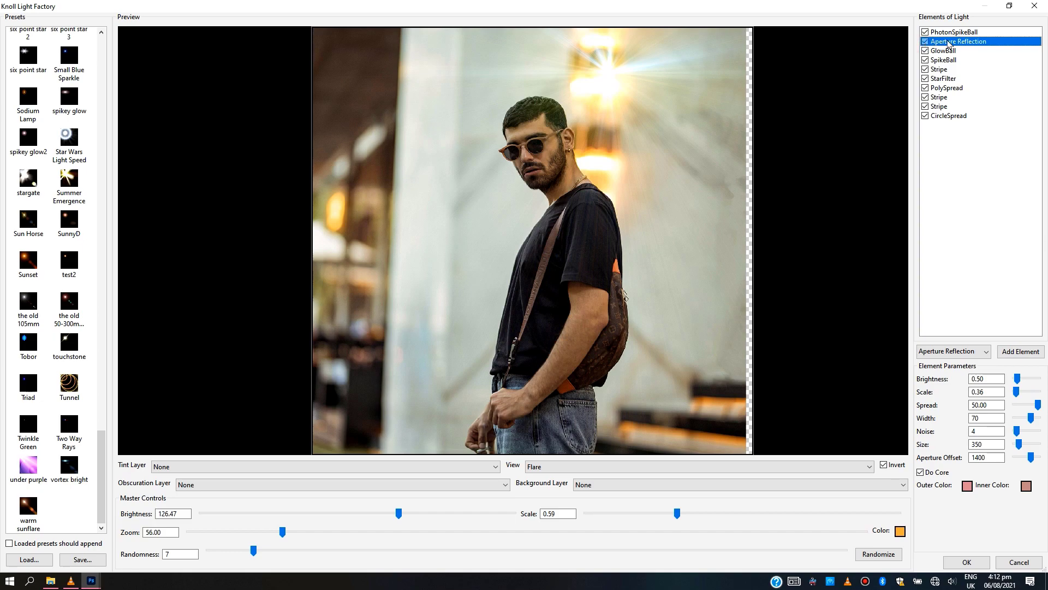
click(961, 32)
click(993, 43)
right_click(993, 43)
click(977, 72)
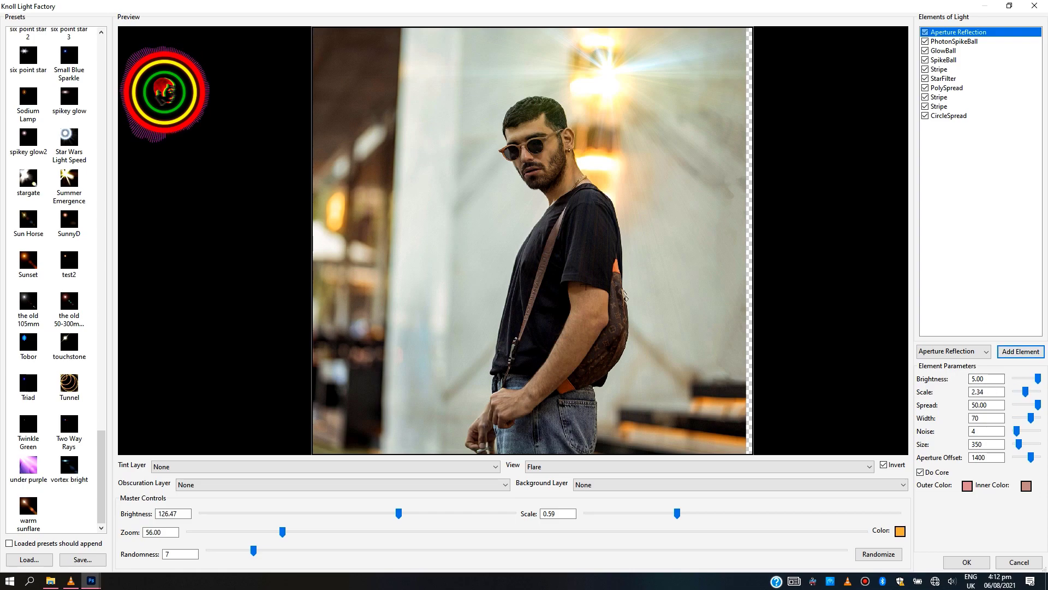
click(967, 562)
Compare the portrait with and without the light effect by toggling the copied layer's visibility.
scroll(525, 281, up, 6)
click(912, 158)
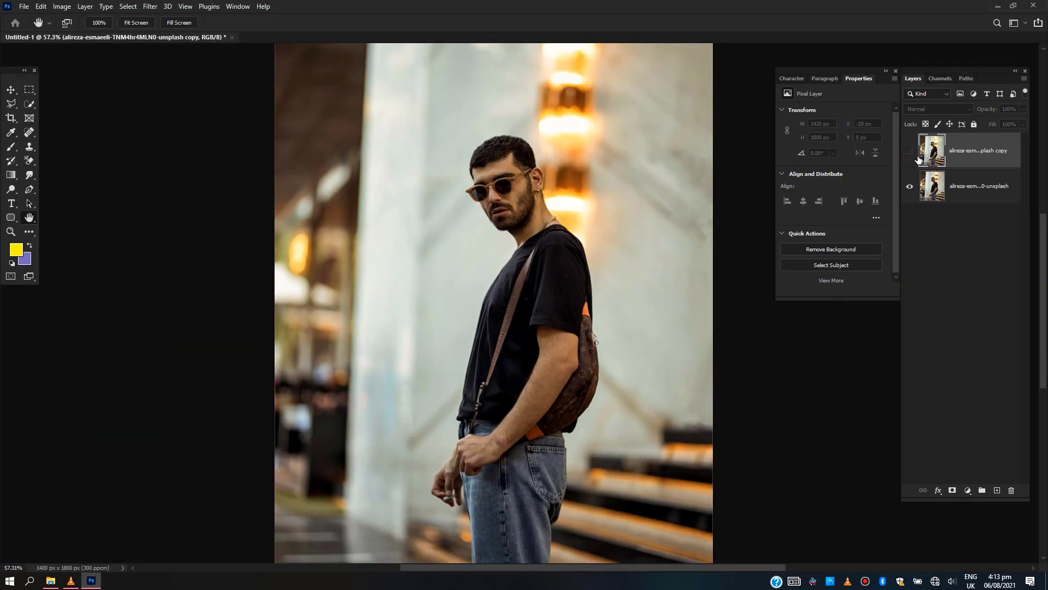
click(913, 158)
click(912, 158)
click(913, 158)
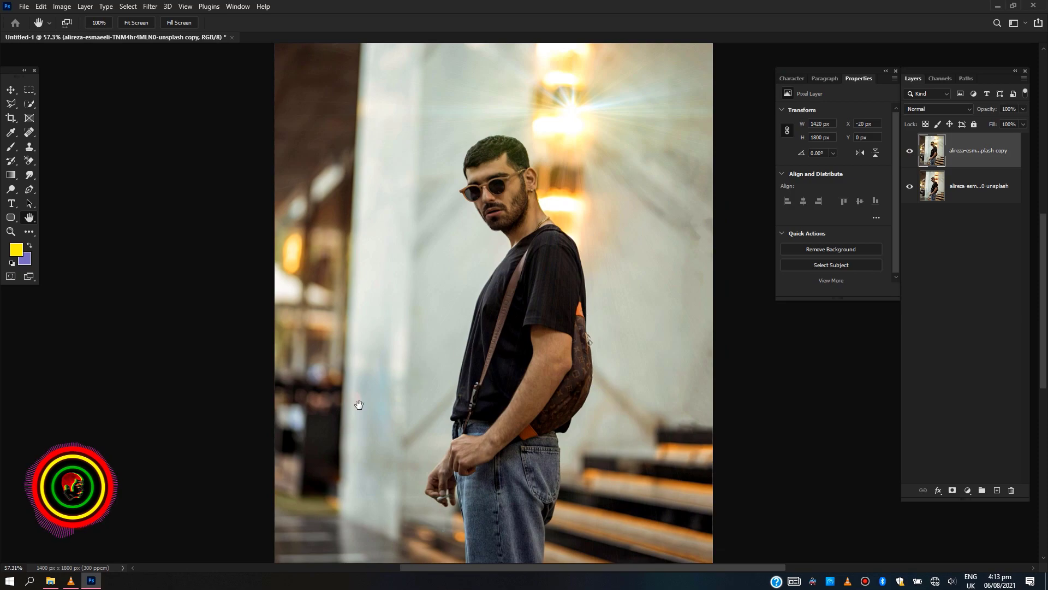
Replace the portrait layers with the forest stairway photo, scaled to 1406 × 2110 px to fill the canvas.
click(1011, 495)
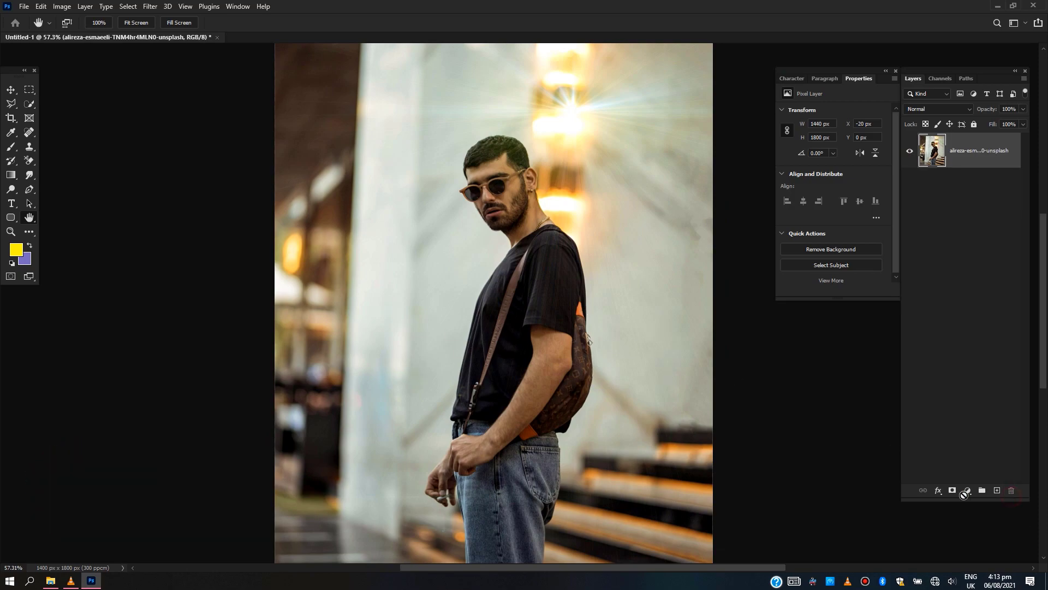
click(55, 586)
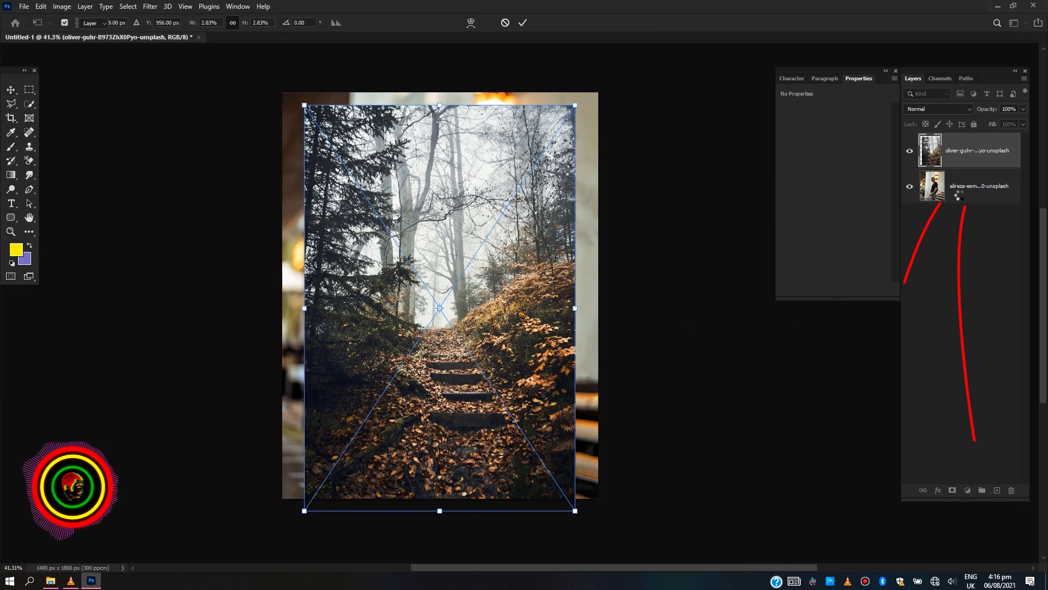
key(Return)
click(942, 188)
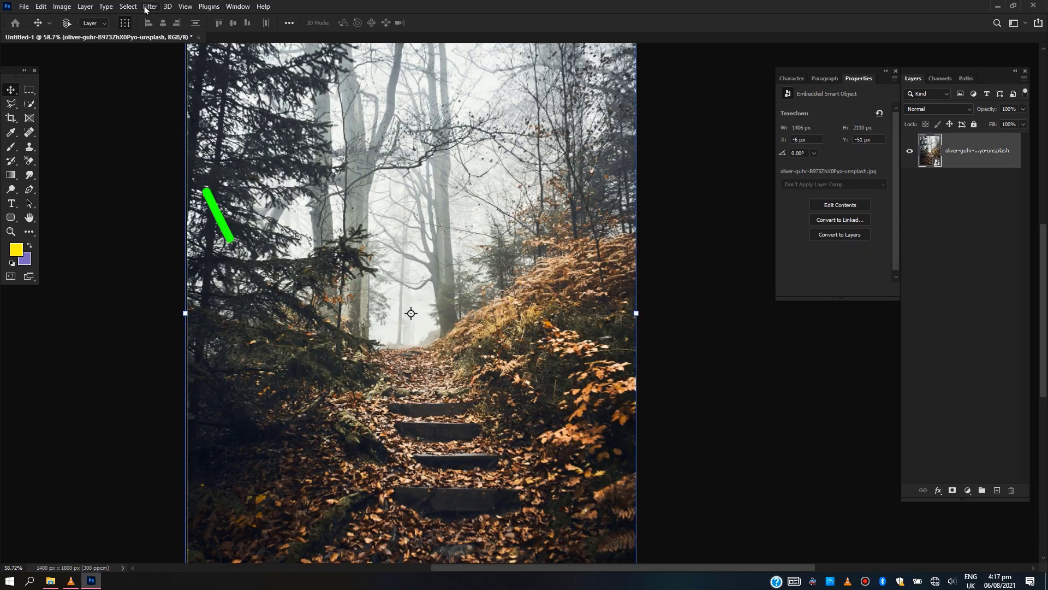
Open Knoll Light Factory on the forest photo and place the warm sun flare just above the far end of the stairs.
click(149, 7)
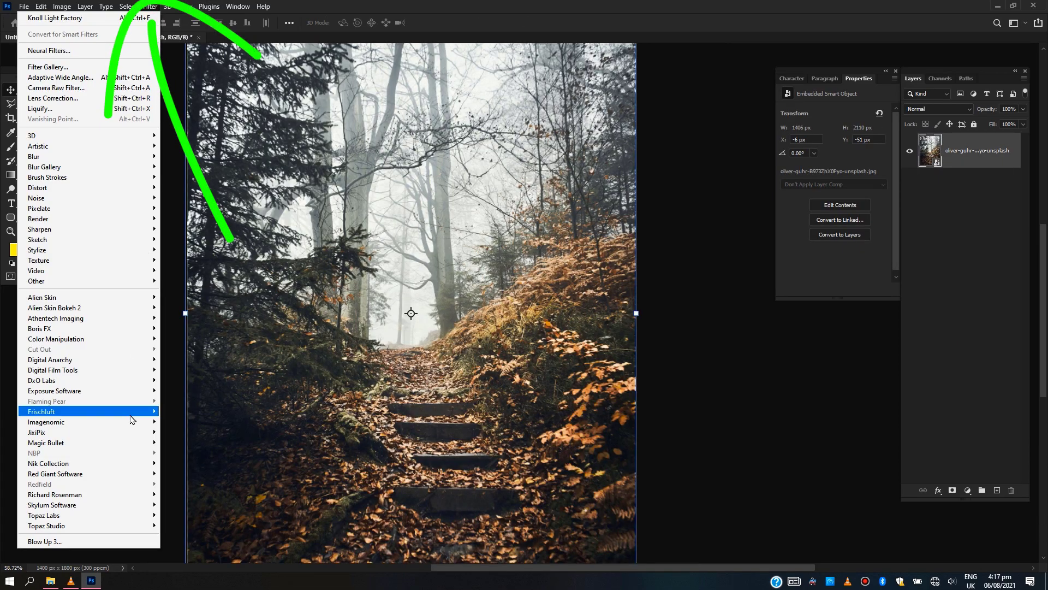
mouse_move(117, 477)
click(197, 477)
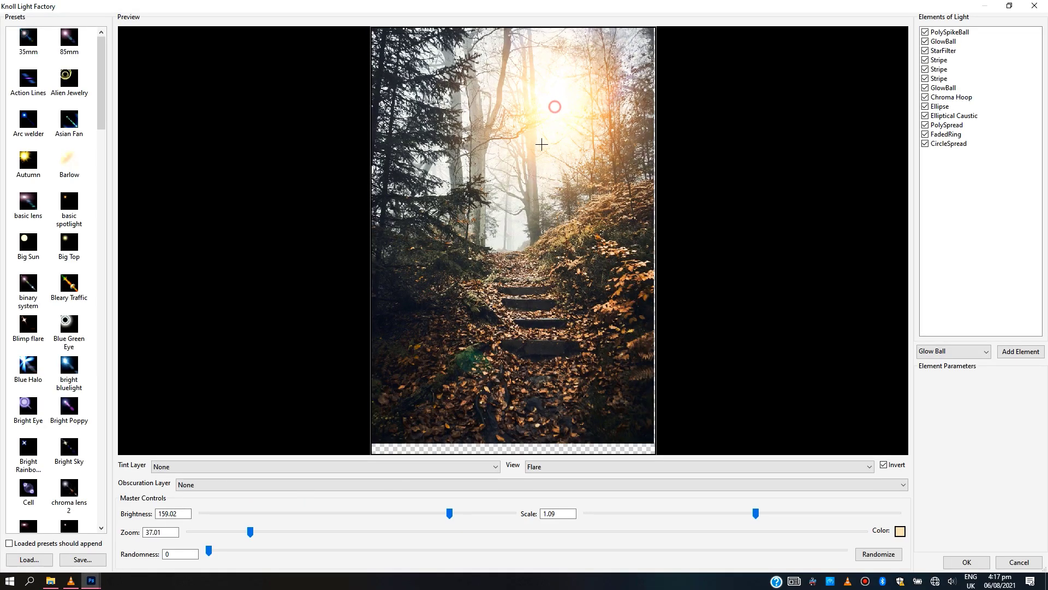
drag(542, 144, 520, 178)
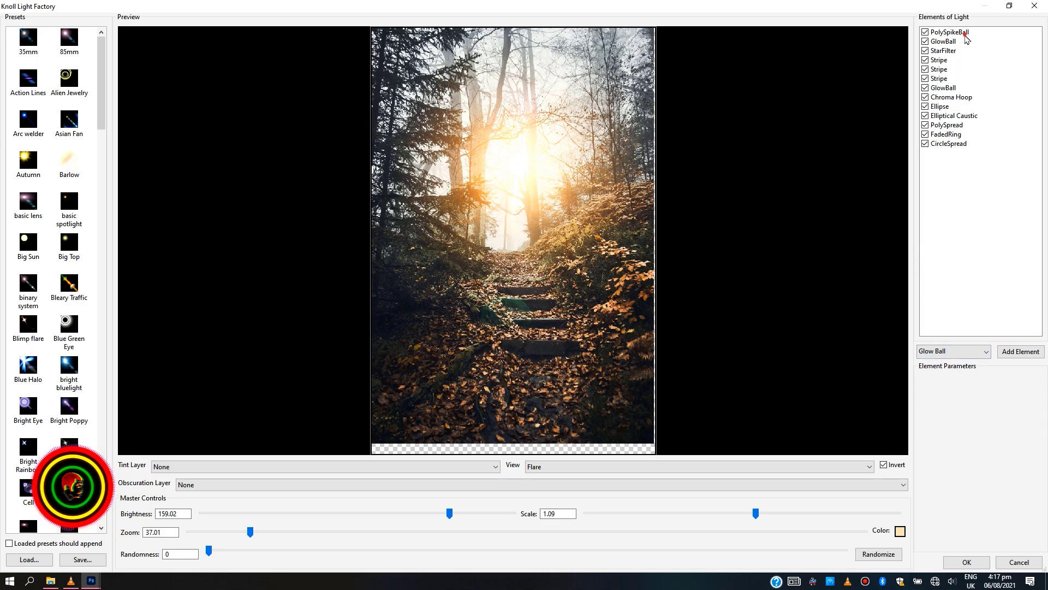
Try out the PolySpikeBall brightness and the Chroma Hoop element's visibility, and apply the flare to the forest photo.
click(965, 33)
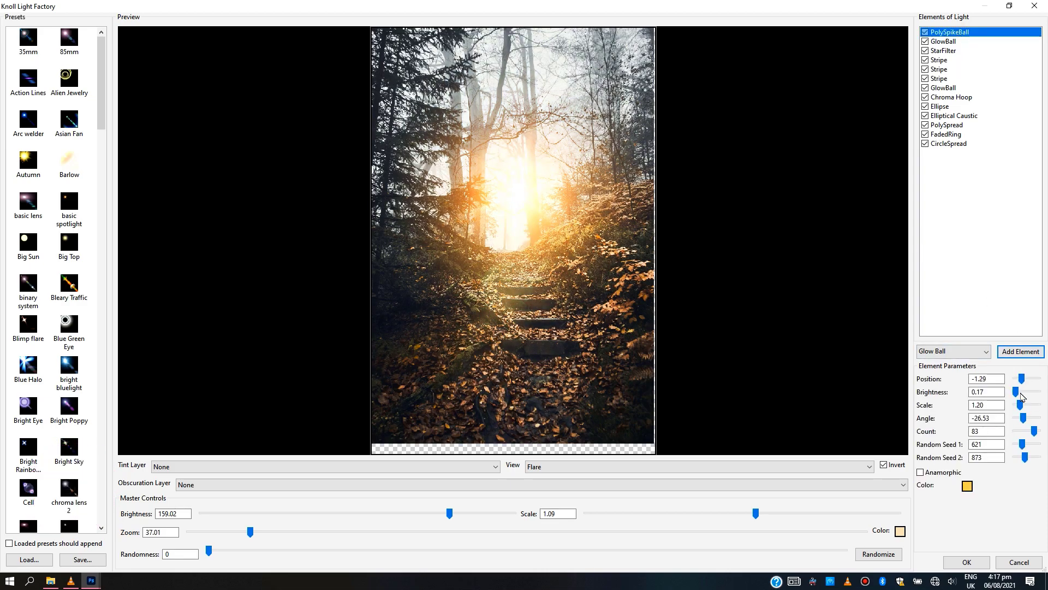
mouse_move(1017, 393)
mouse_down()
mouse_move(1032, 392)
mouse_move(1015, 393)
mouse_move(1028, 405)
mouse_up()
click(926, 98)
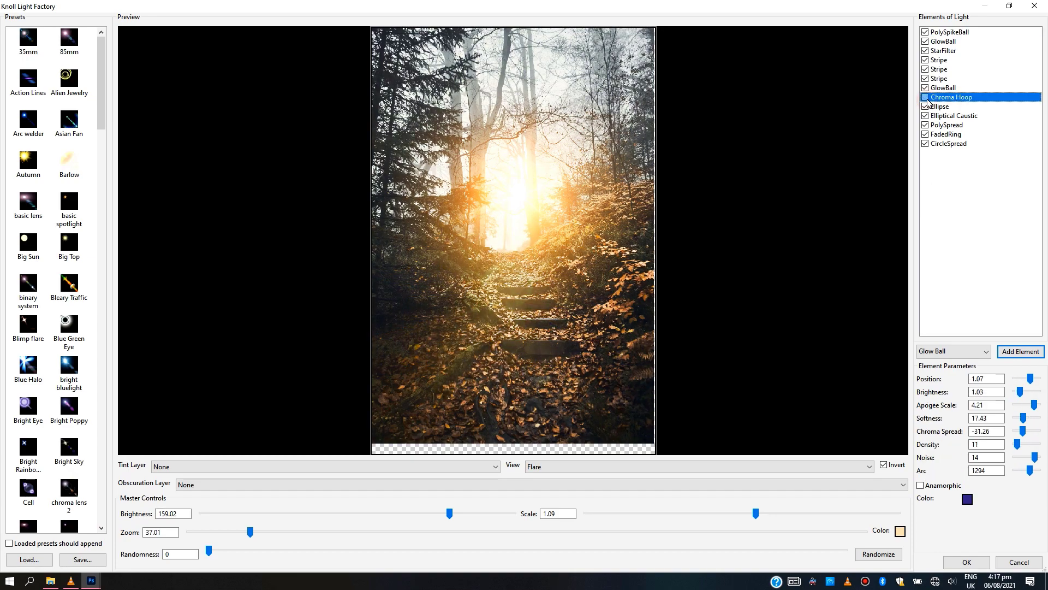
click(929, 42)
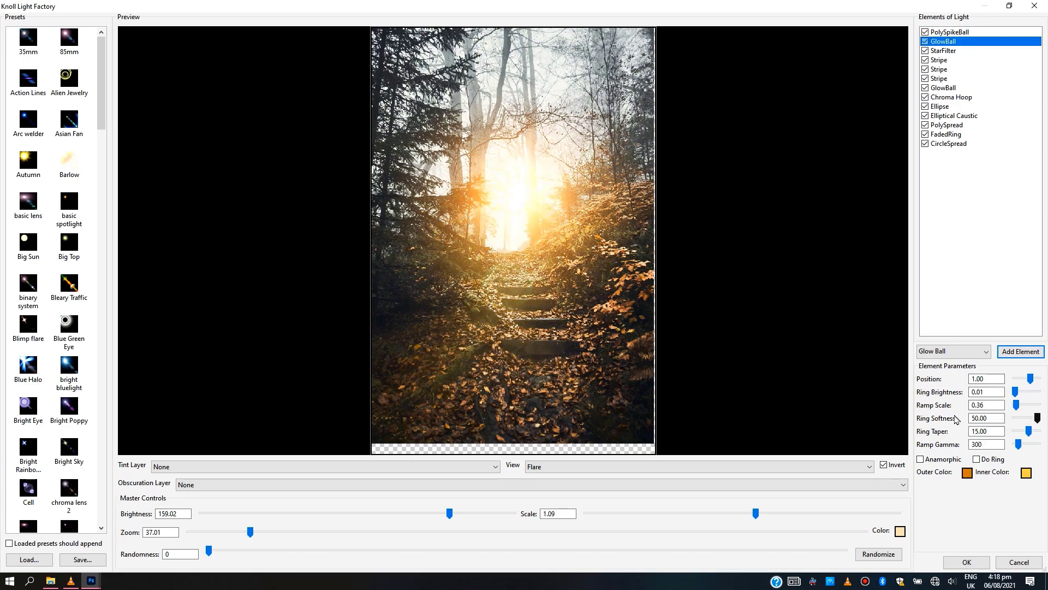
click(962, 562)
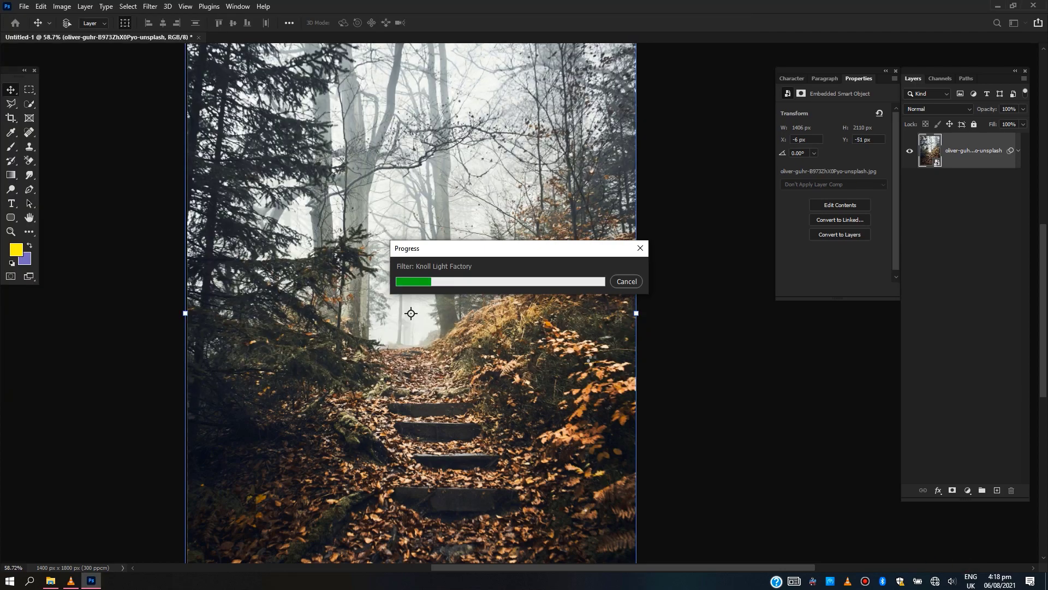
Compare the forest photo with and without the Knoll Light Factory smart filter by toggling the filter's visibility.
scroll(398, 314, up, 4)
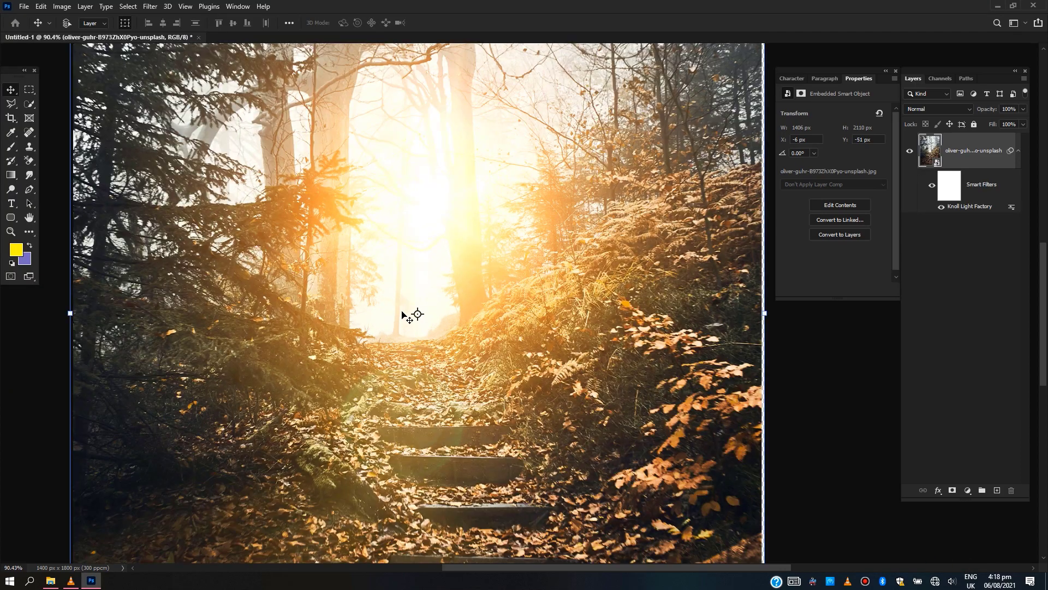
scroll(410, 313, down, 8)
scroll(401, 274, up, 4)
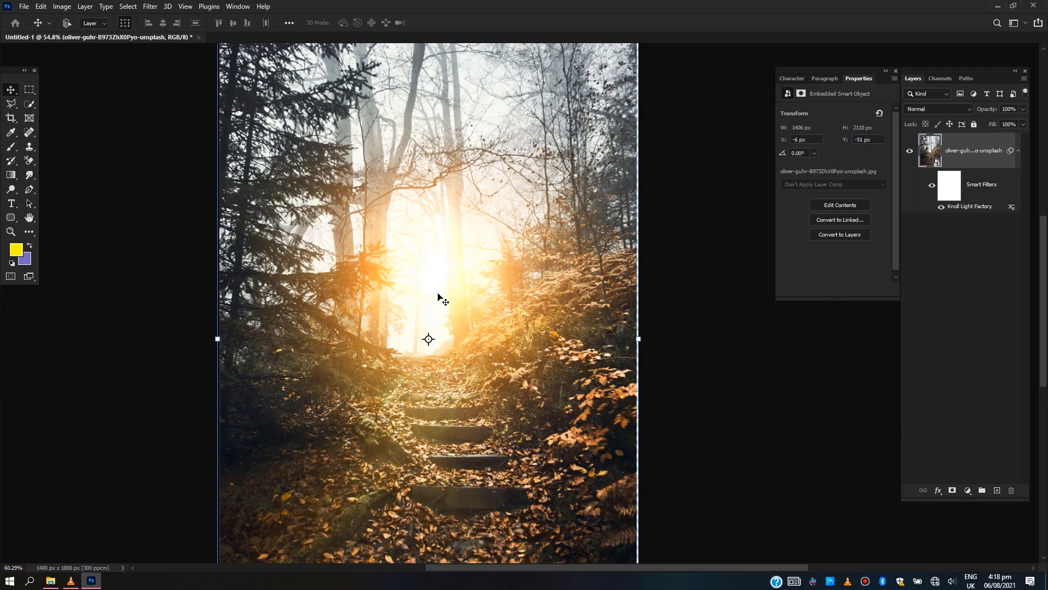
click(935, 208)
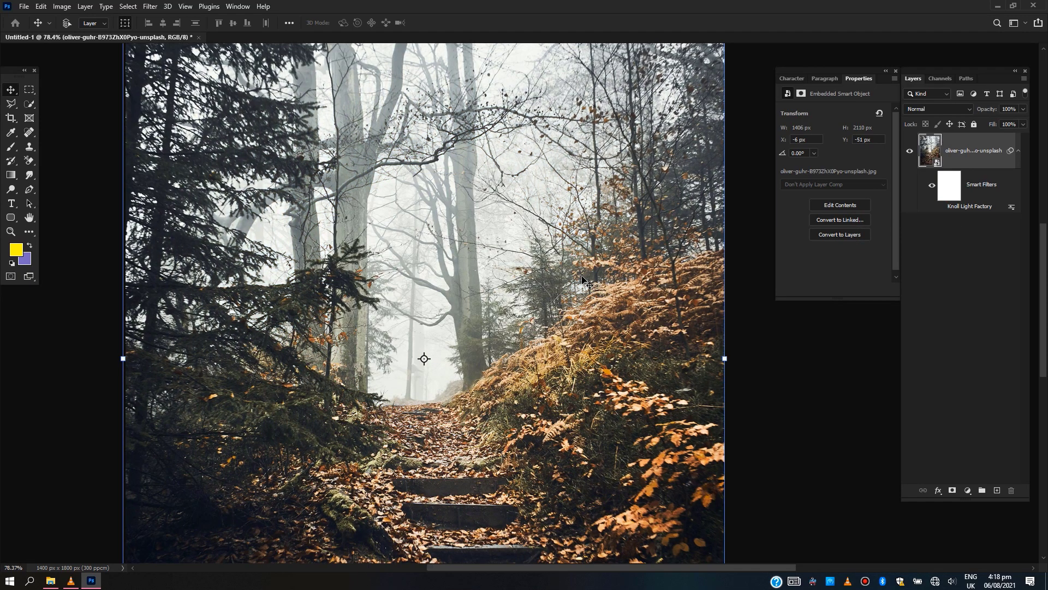
key(ctrl+0)
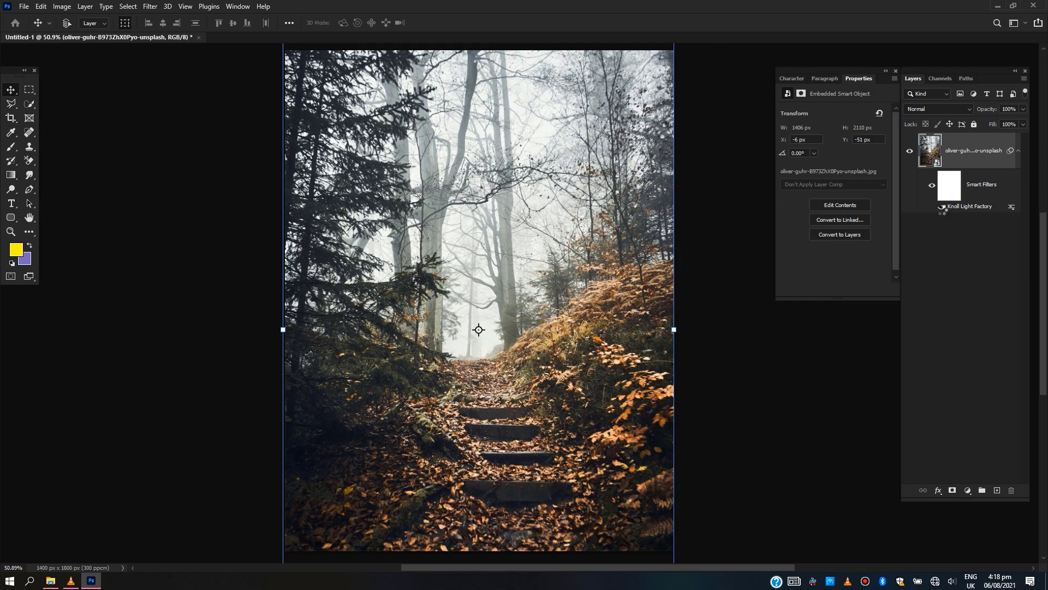
click(941, 207)
click(941, 211)
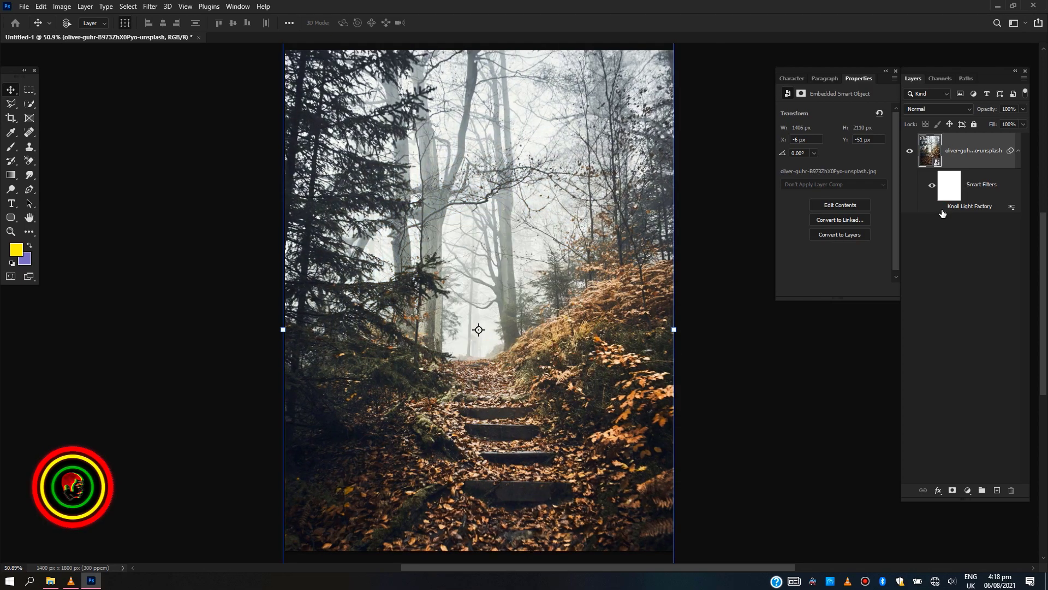
click(941, 209)
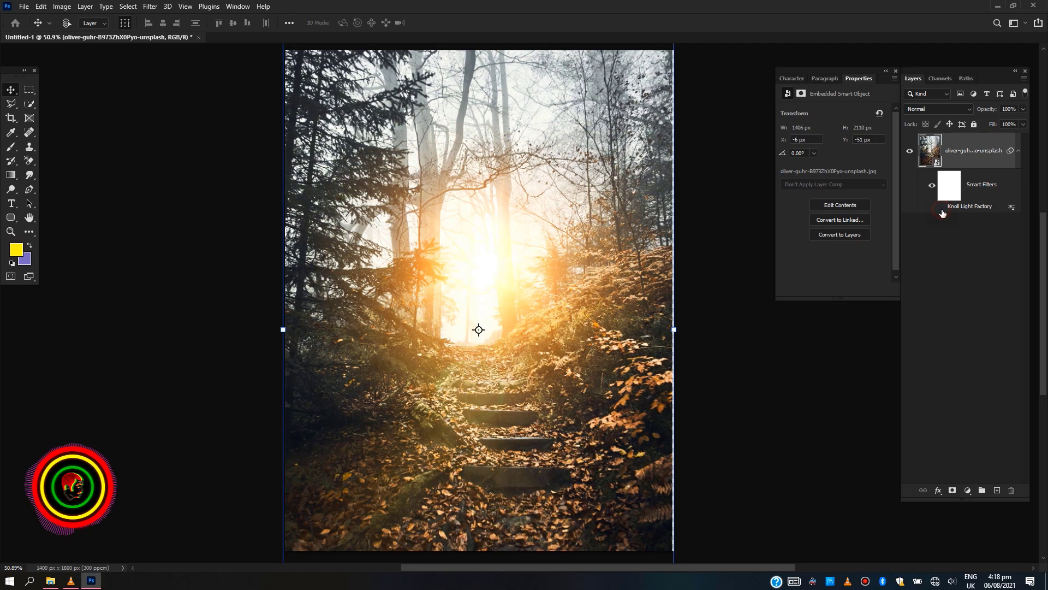
click(942, 210)
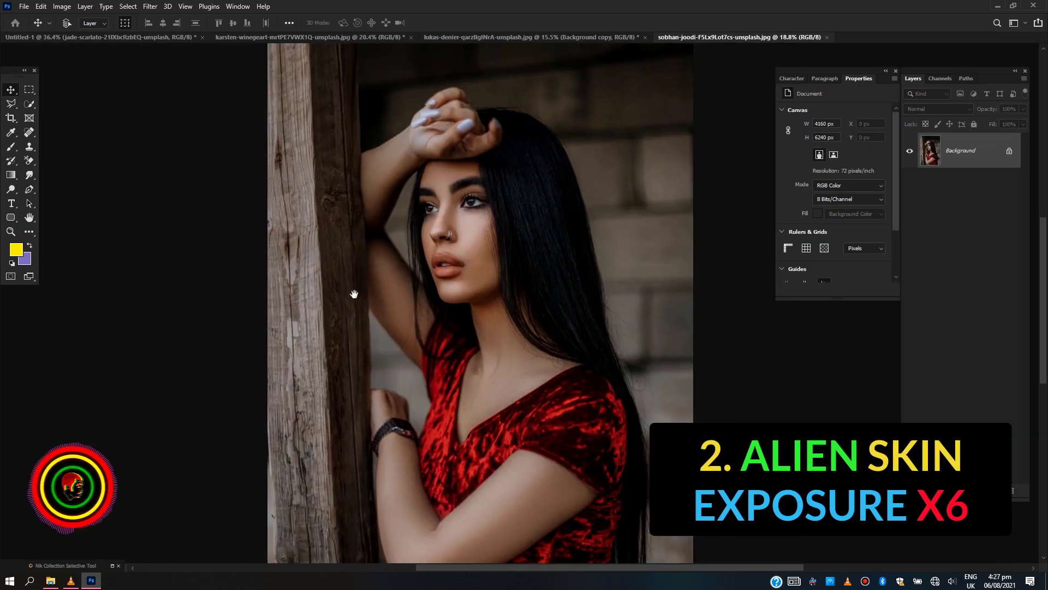
Duplicate the Background layer of the portrait in the red dress and open the copy in the Exposure X6 filter.
drag(354, 294, 302, 296)
scroll(436, 325, up, 4)
scroll(436, 325, down, 2)
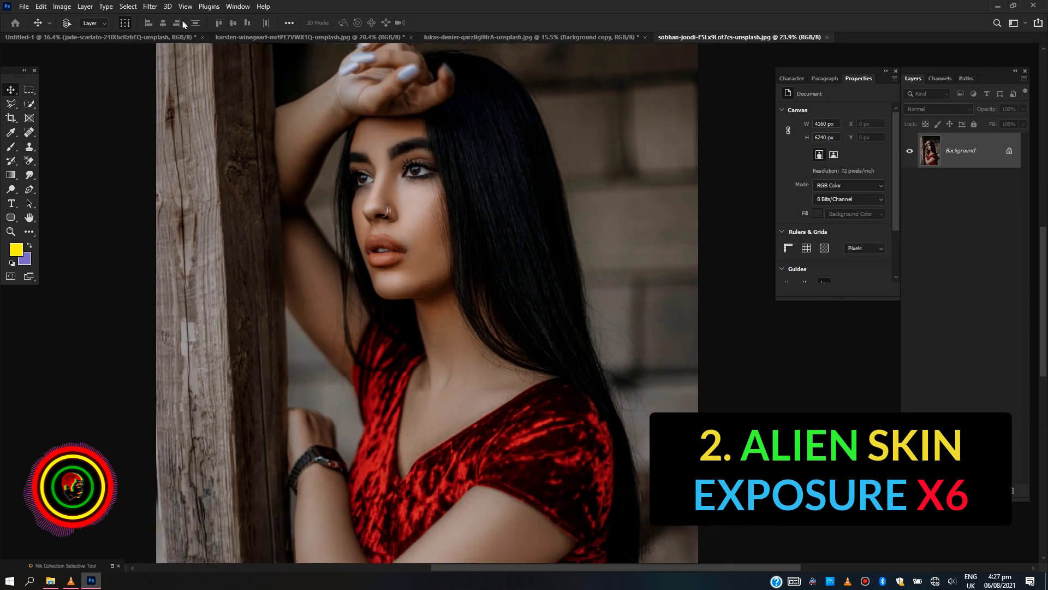
drag(995, 159, 996, 490)
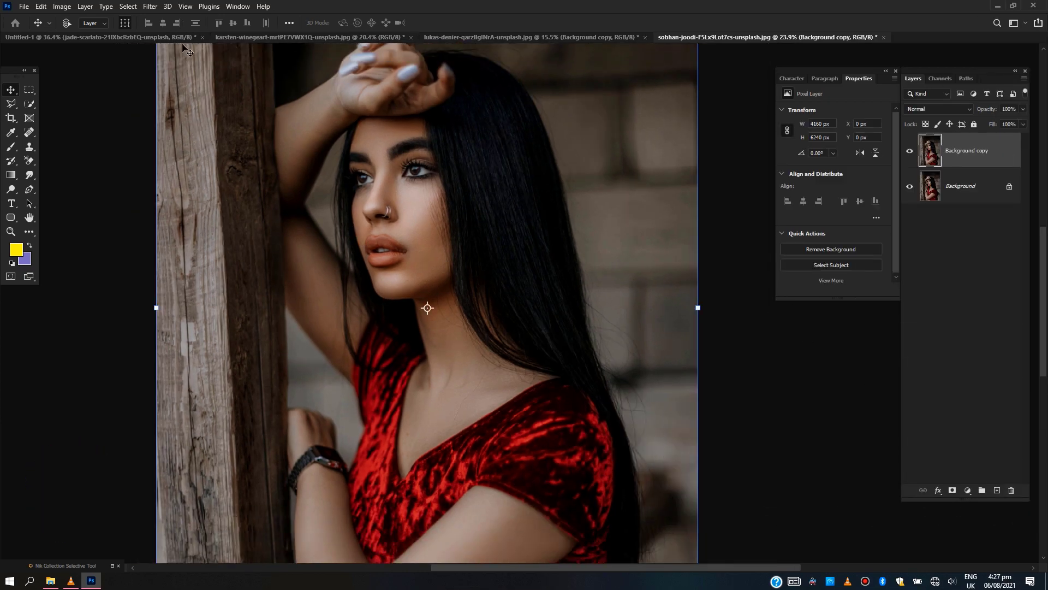
click(154, 8)
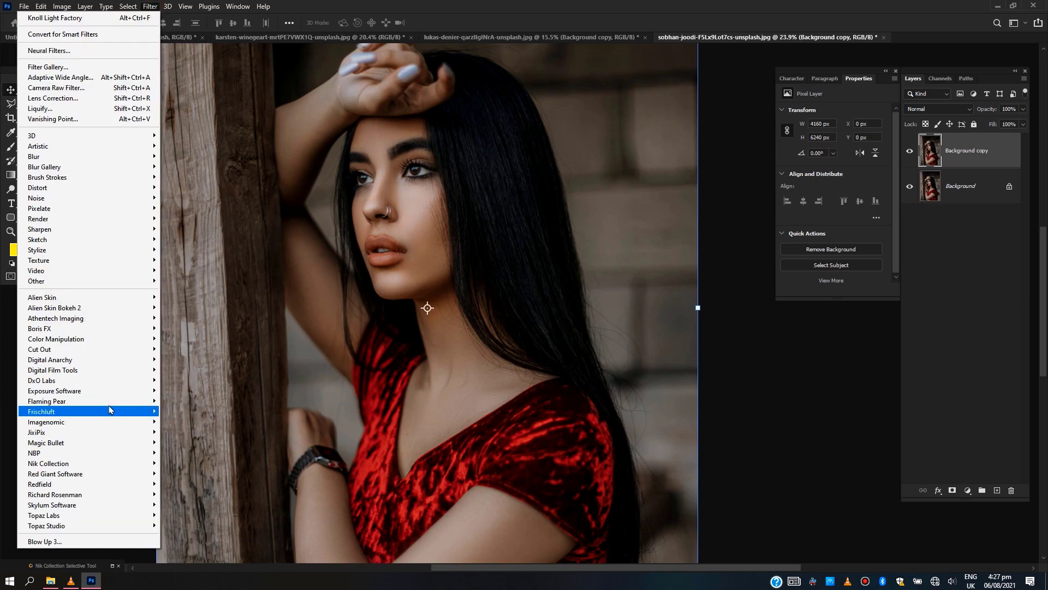
mouse_move(120, 391)
click(186, 400)
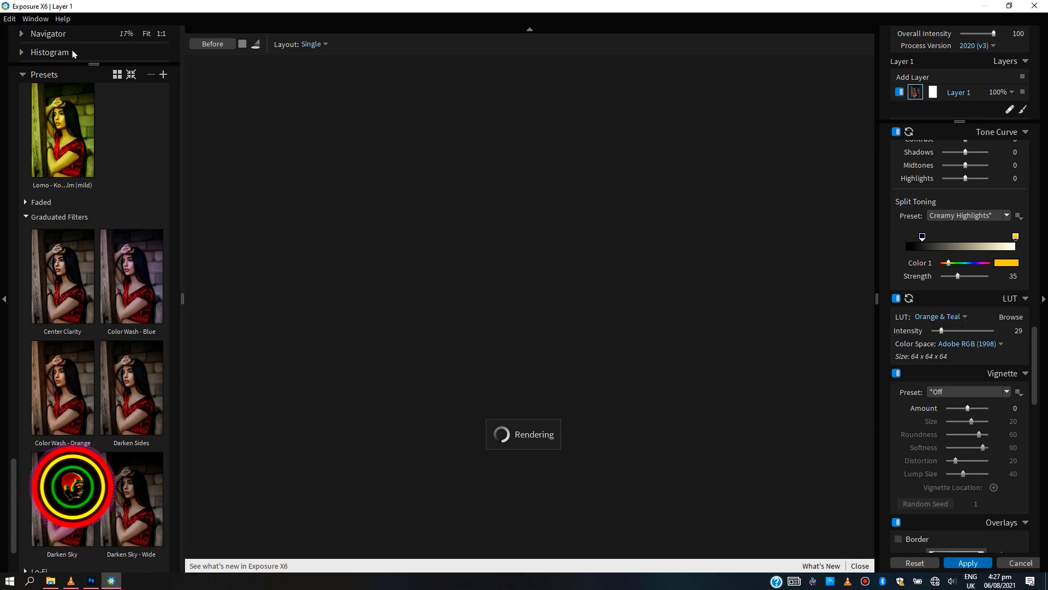
Reset the rendering and all other adjustments carried over from the previous Exposure X6 session.
click(11, 19)
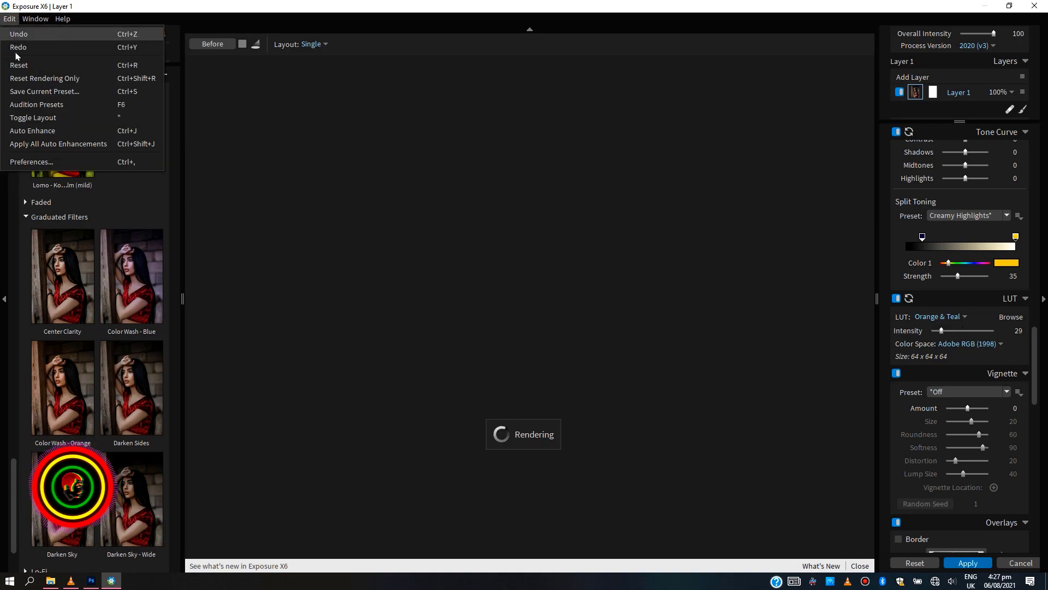
click(21, 79)
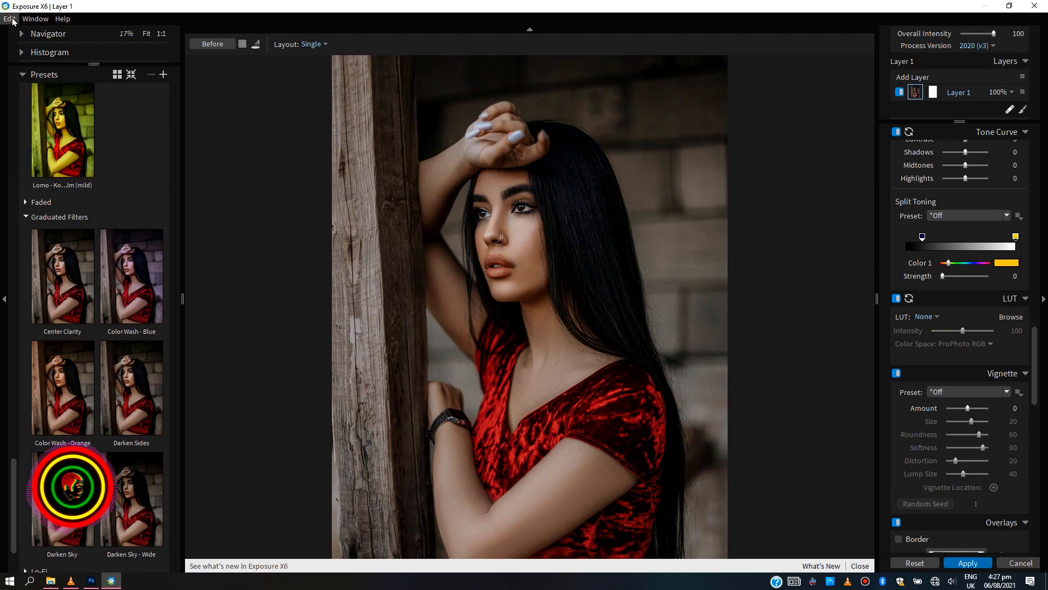
click(12, 17)
click(25, 64)
Preview the Lomo - Konica Film (mild), Print Film and other Cross Processing presets on the portrait.
click(37, 137)
scroll(46, 139, up, 4)
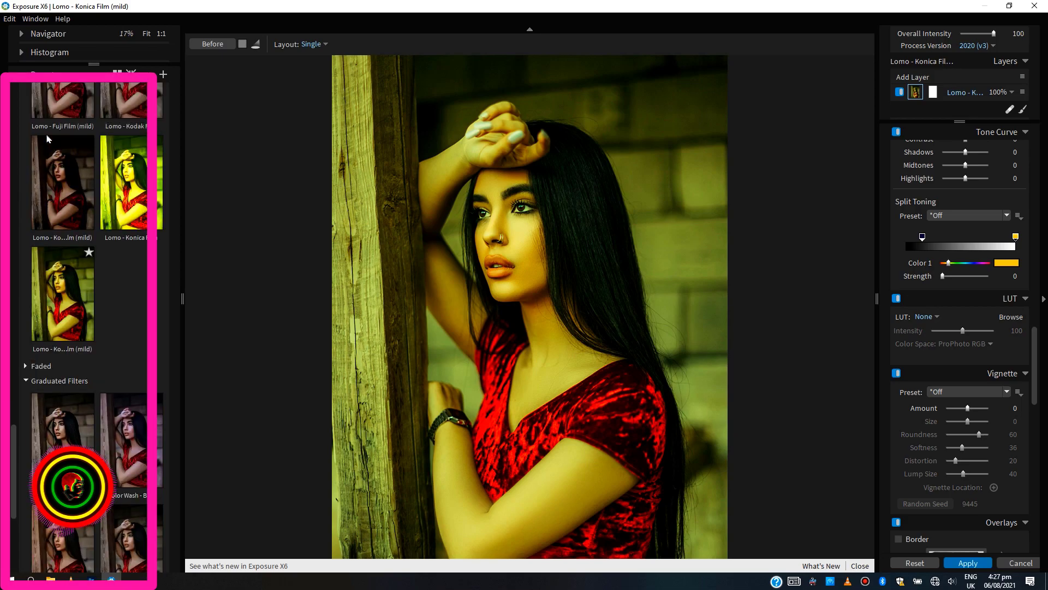
scroll(47, 138, up, 10)
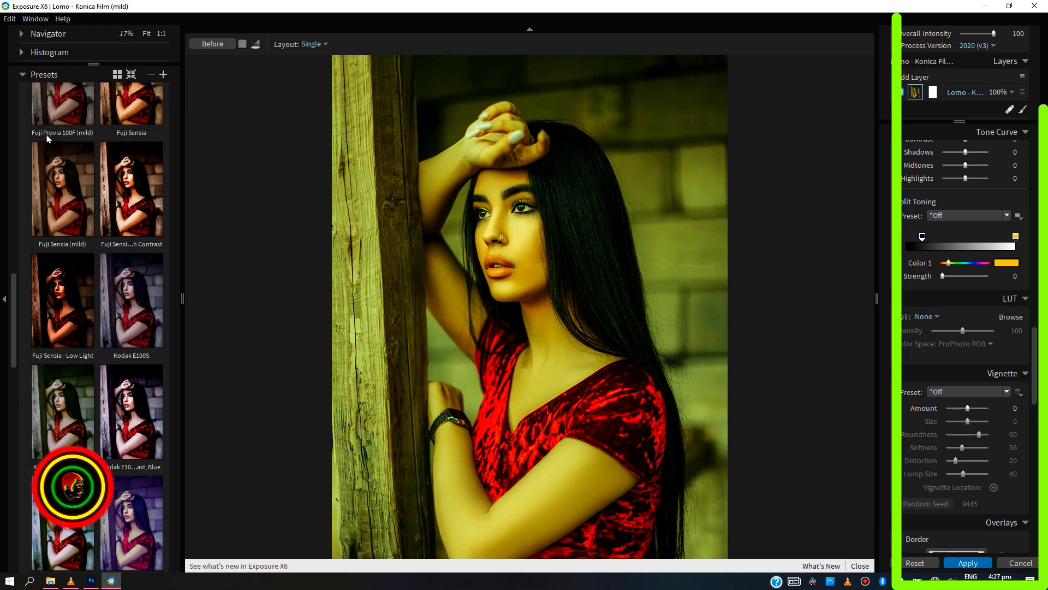
scroll(46, 139, up, 10)
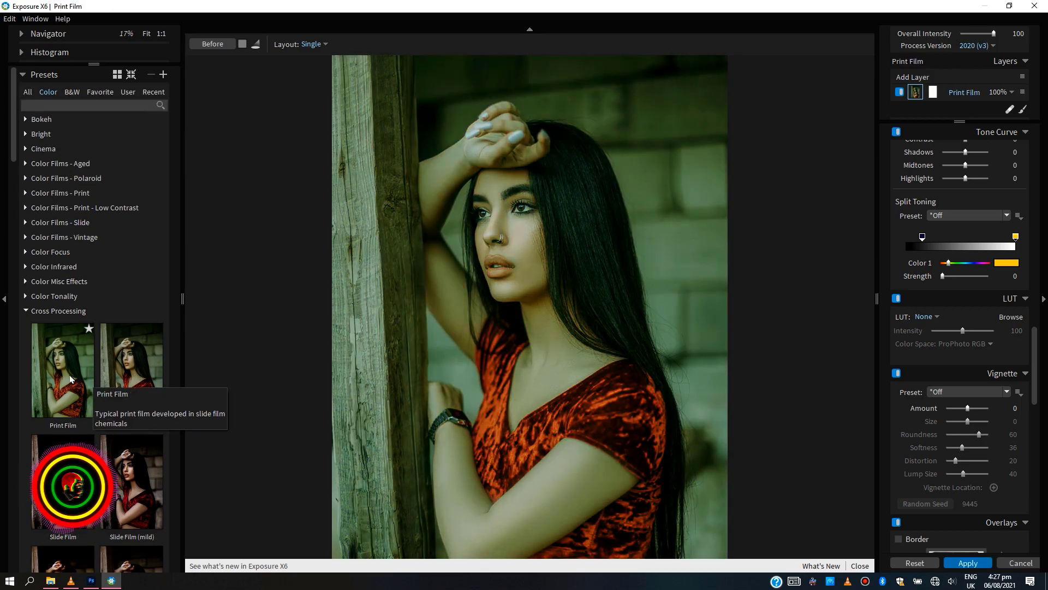
scroll(134, 337, down, 3)
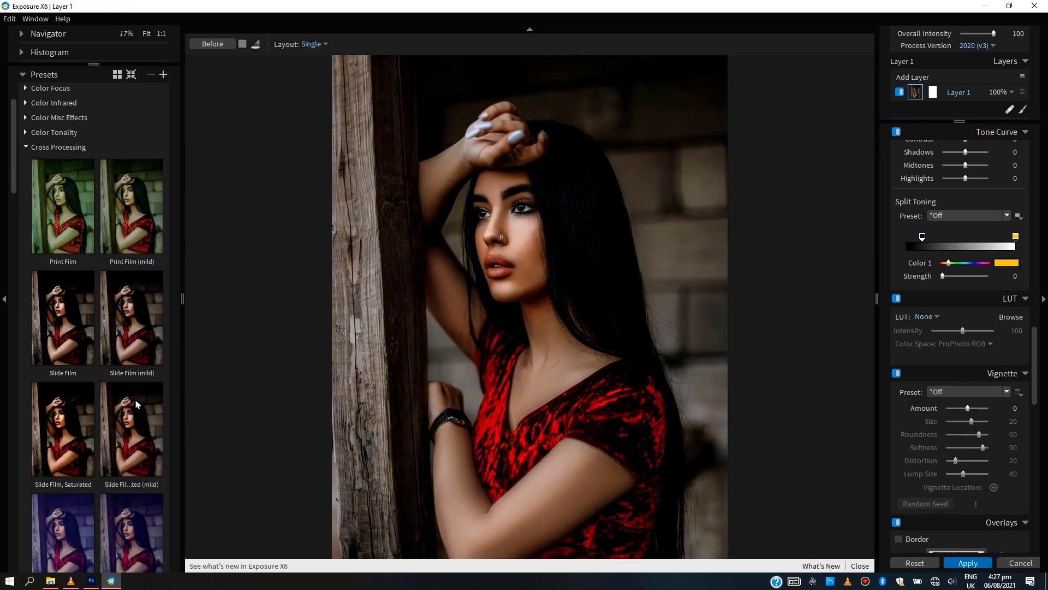
scroll(135, 355, down, 10)
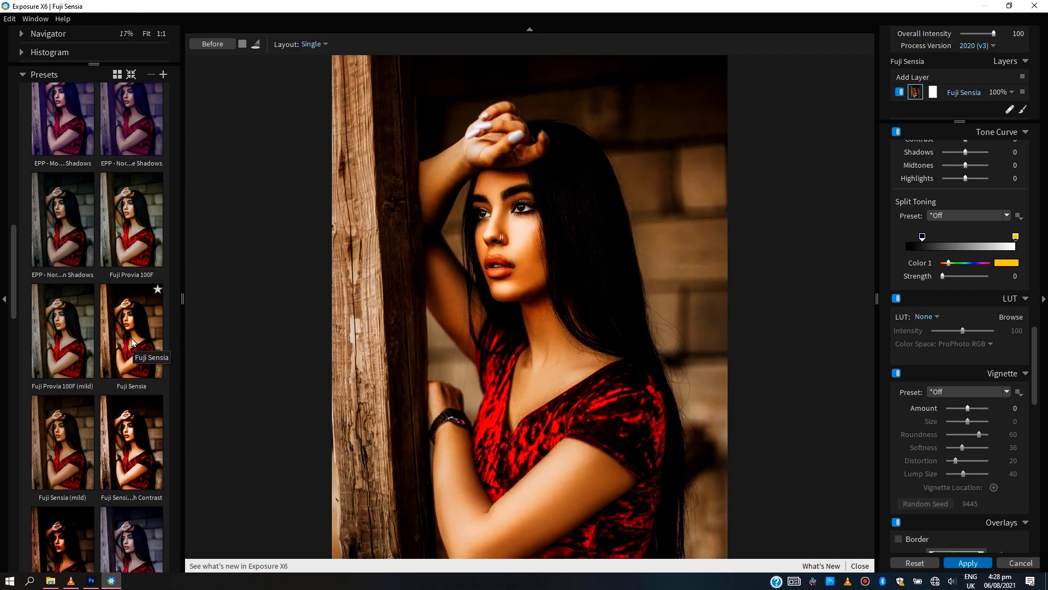
Apply the Fuji Sensia preset with an overall intensity of 50 and compare it with the original portrait up close.
click(133, 342)
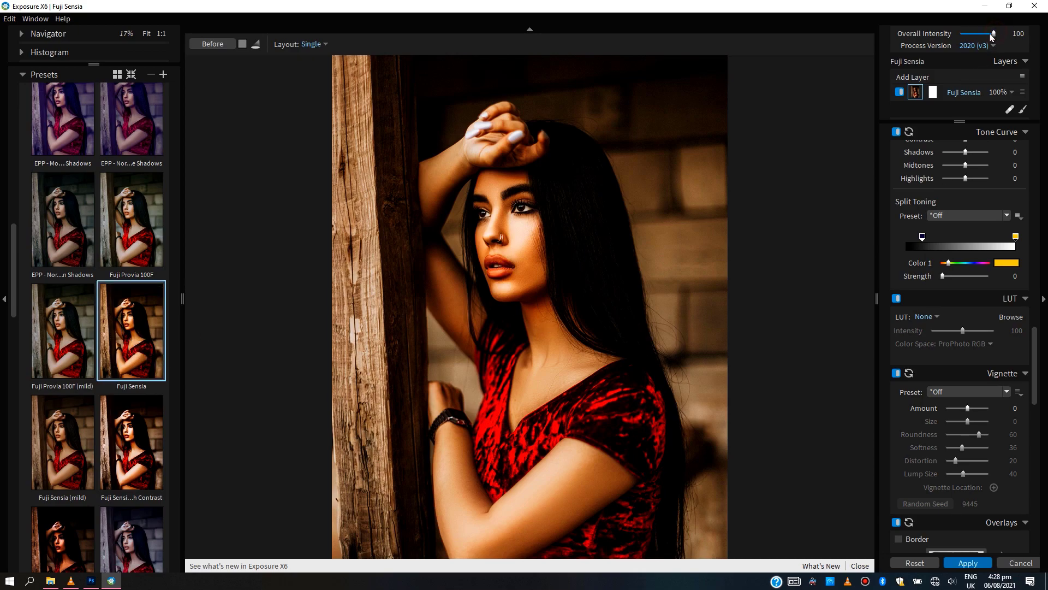
mouse_move(992, 36)
mouse_down()
mouse_move(965, 34)
mouse_move(979, 39)
mouse_up()
click(536, 311)
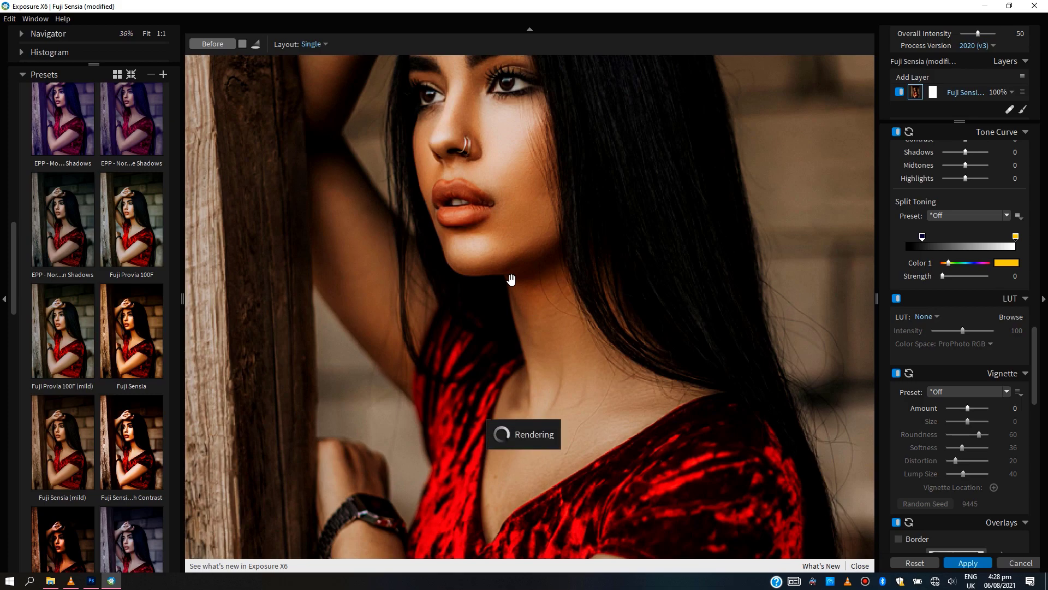
scroll(511, 279, down, 3)
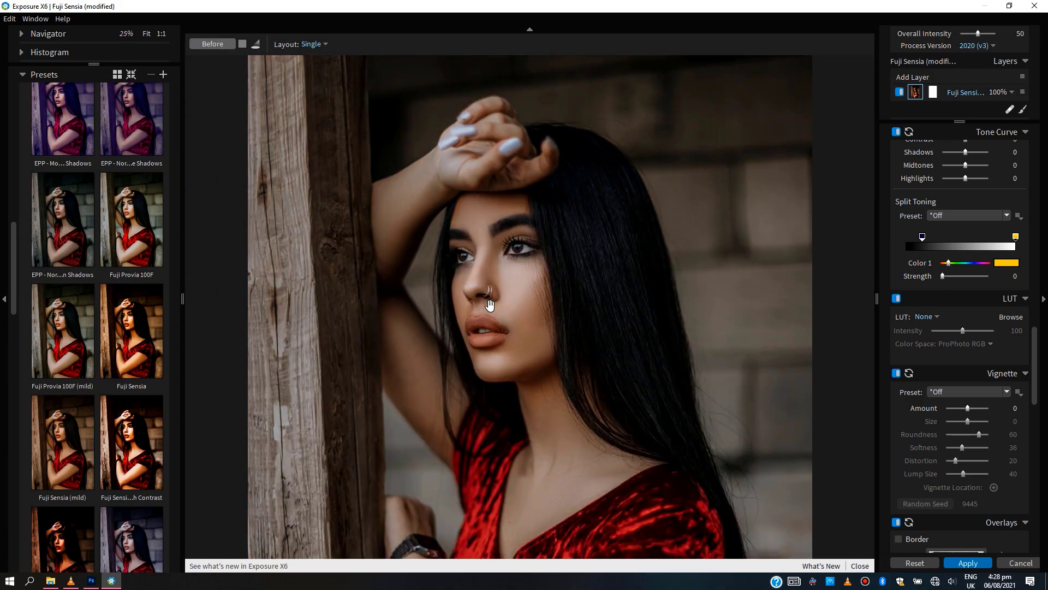
scroll(490, 305, down, 2)
scroll(131, 383, down, 2)
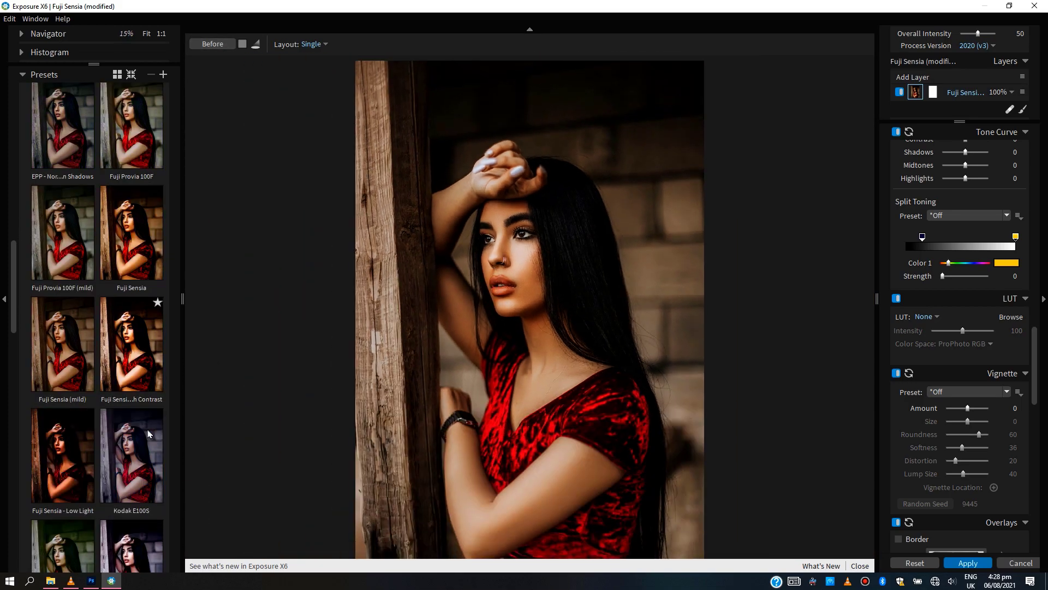
Try the Kodak E100S preset on the portrait, followed by the Color Wash - Orange graduated filter.
click(137, 466)
scroll(134, 437, down, 5)
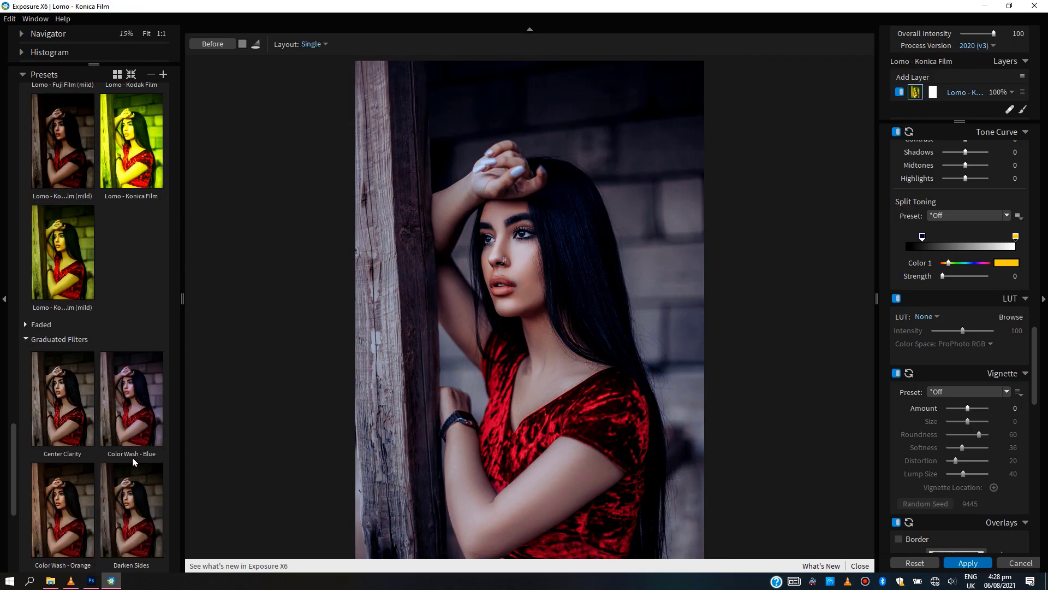
scroll(128, 414, down, 2)
click(62, 377)
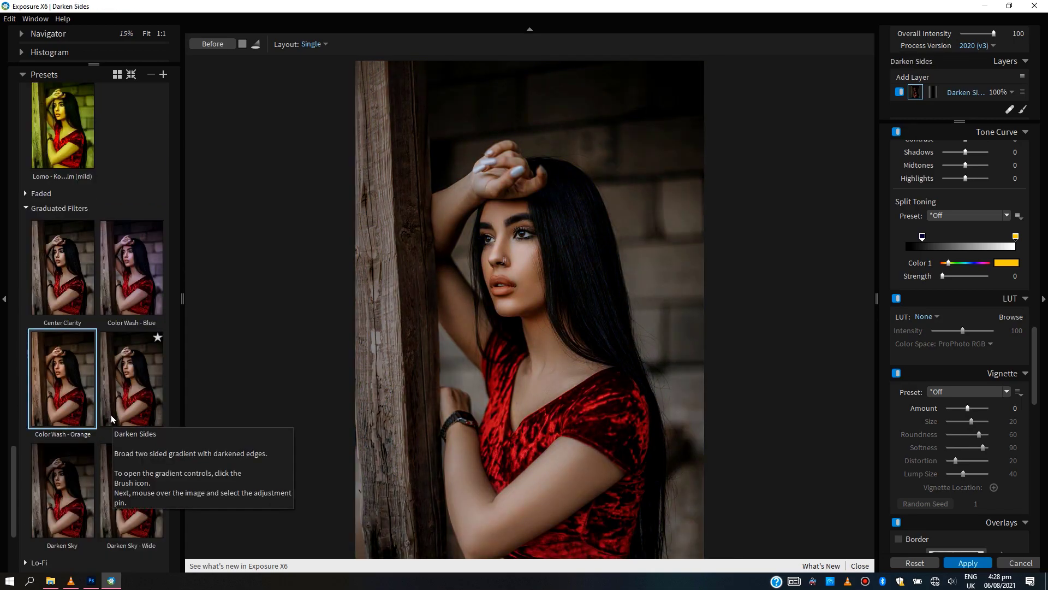
scroll(111, 418, down, 3)
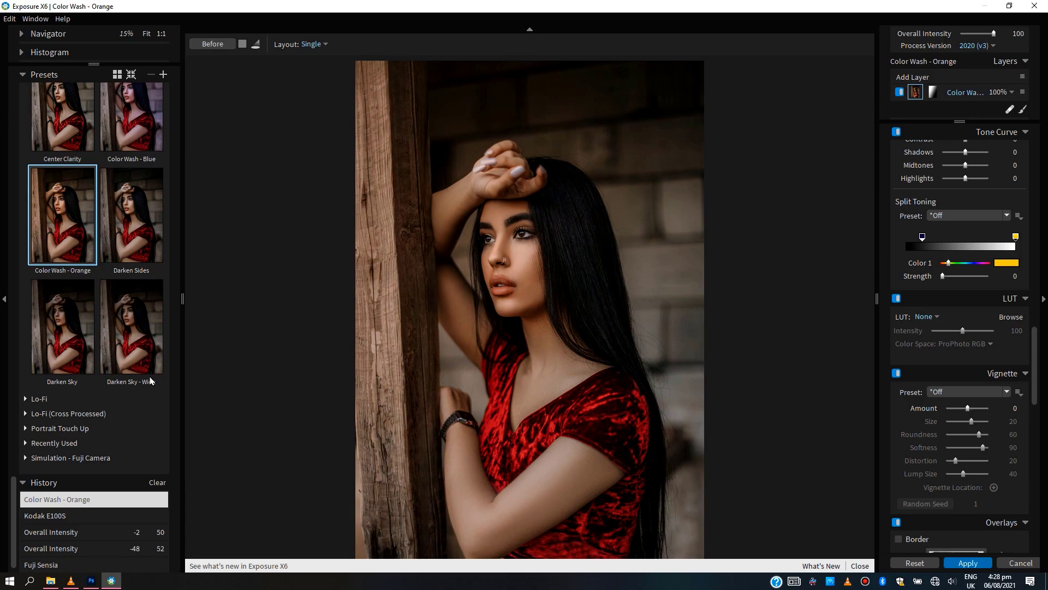
Apply the Agfa CT Precisa 100 - Lomo LC-A preset from the Lo-Fi (Cross Processed) group.
click(65, 413)
scroll(82, 415, down, 1)
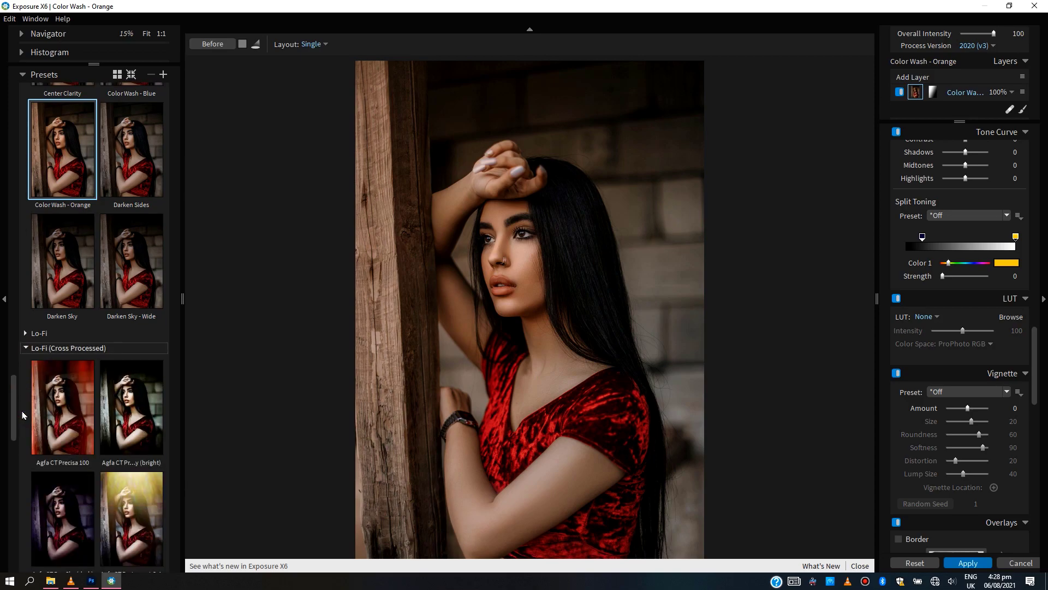
click(129, 494)
Reposition the preset's light effect on the portrait, lower its opacity and increase its zoom.
click(512, 326)
drag(370, 258, 609, 77)
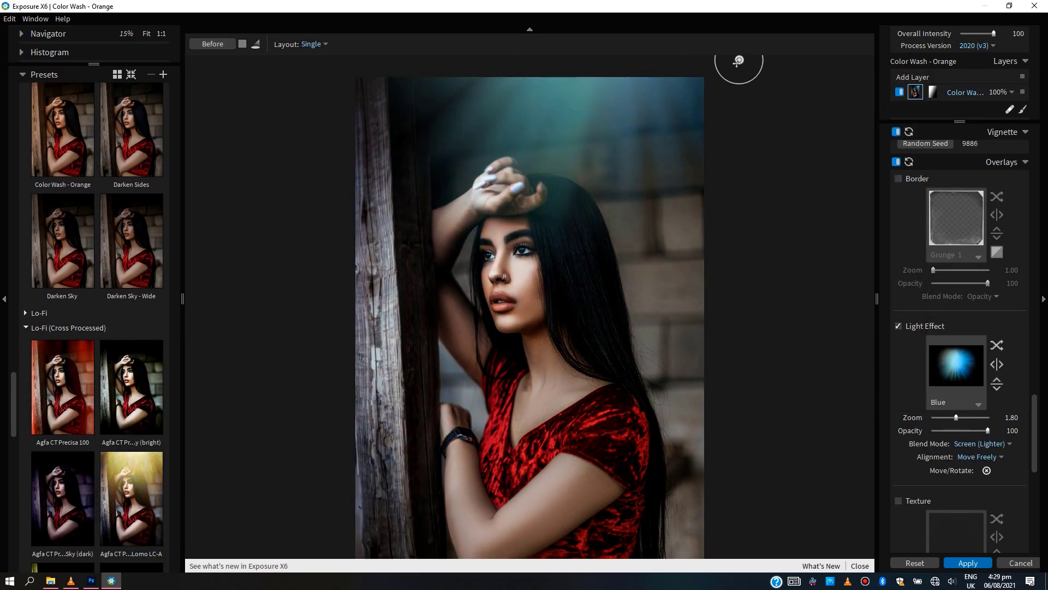
drag(970, 430, 954, 431)
drag(957, 417, 972, 419)
Apply the Portrait Touch Up preset that adds background blurring to the skin, iris and teeth retouching layers.
scroll(128, 428, down, 7)
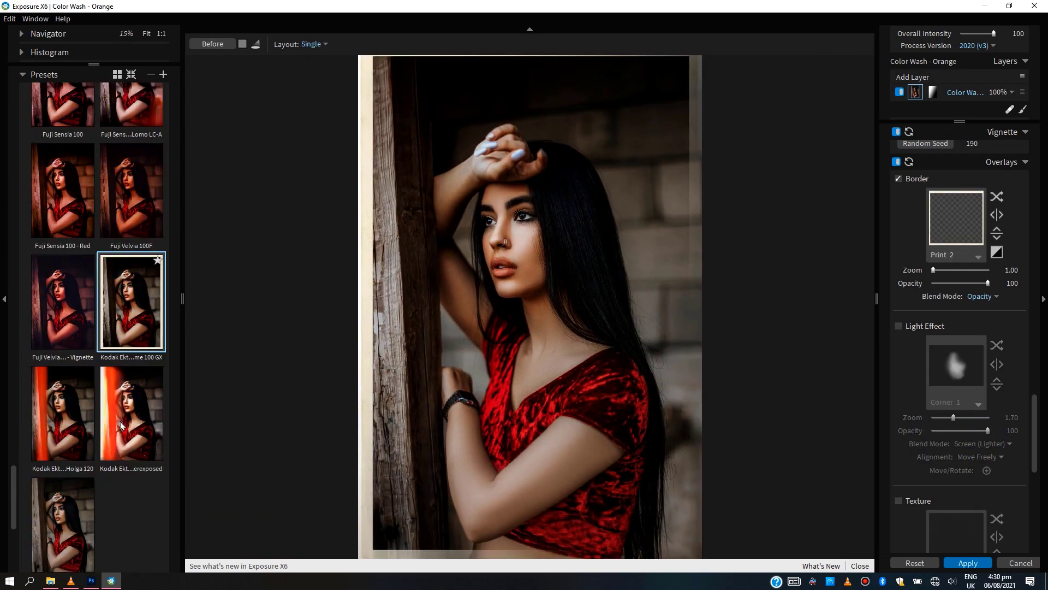
scroll(75, 369, down, 5)
click(60, 278)
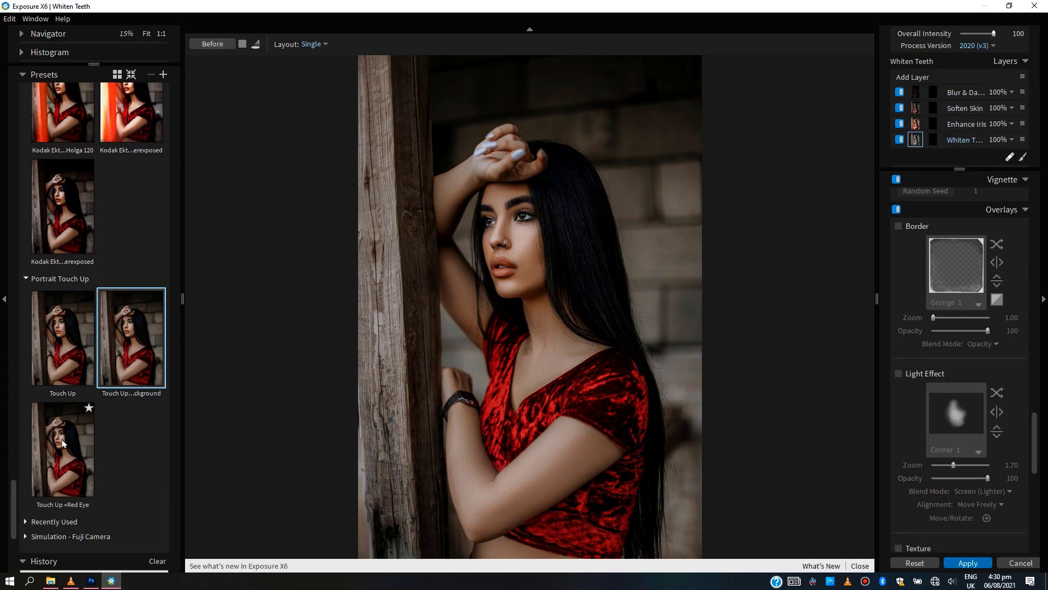
scroll(49, 415, down, 4)
scroll(36, 407, up, 9)
Shrink the preset thumbnails to three columns and expand the Color Films - Print group to browse its presets.
click(117, 75)
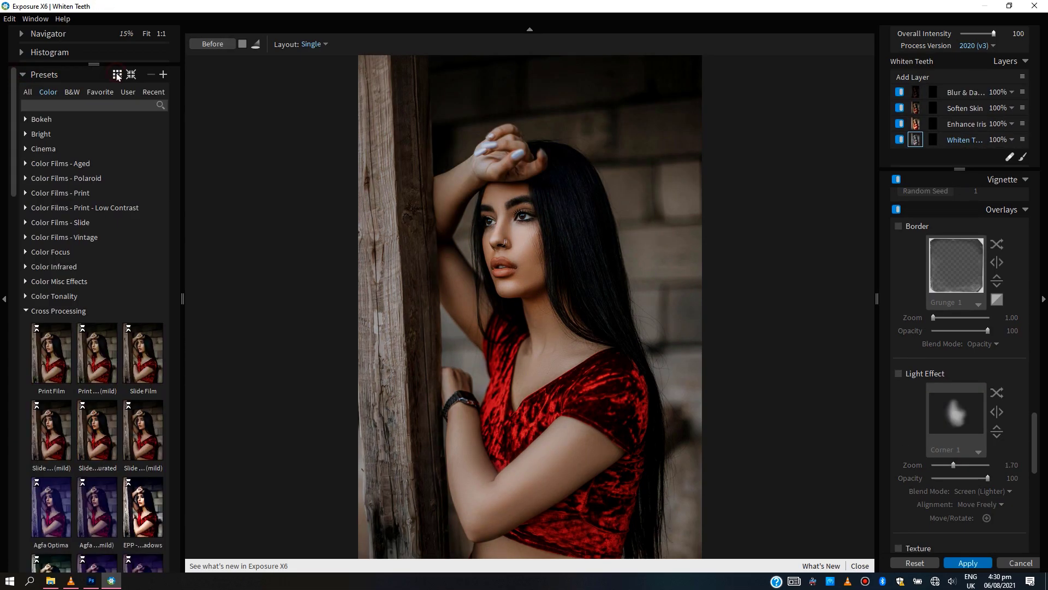
click(25, 297)
click(25, 253)
click(23, 195)
click(105, 375)
scroll(573, 356, up, 3)
scroll(573, 355, down, 4)
Enable the Light Effect overlay and choose the Cloudy Smoke effect for it.
click(899, 373)
click(956, 420)
click(874, 213)
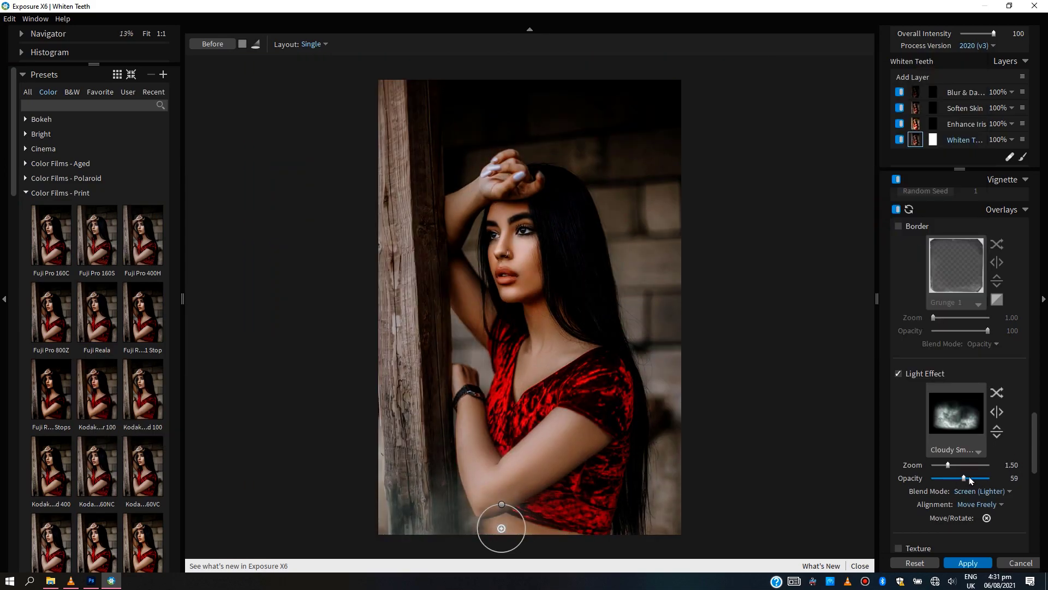
Replace the light effect with the Sun Flare effect Corner 2, set its zoom to 4.00 and move it to the portrait's upper-left corner.
click(956, 413)
click(787, 114)
click(869, 233)
scroll(814, 222, down, 3)
drag(981, 465, 989, 464)
drag(447, 183, 388, 167)
Apply the _Orange and Teal LUT to the portrait and set its intensity to 73.
scroll(971, 427, up, 4)
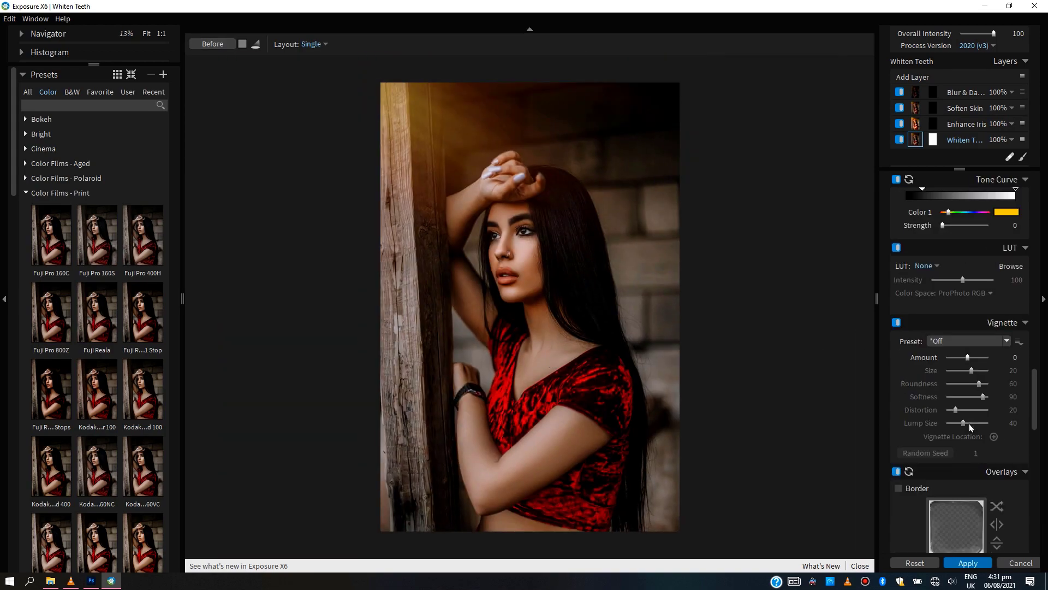
scroll(971, 427, up, 3)
click(927, 430)
mouse_move(938, 507)
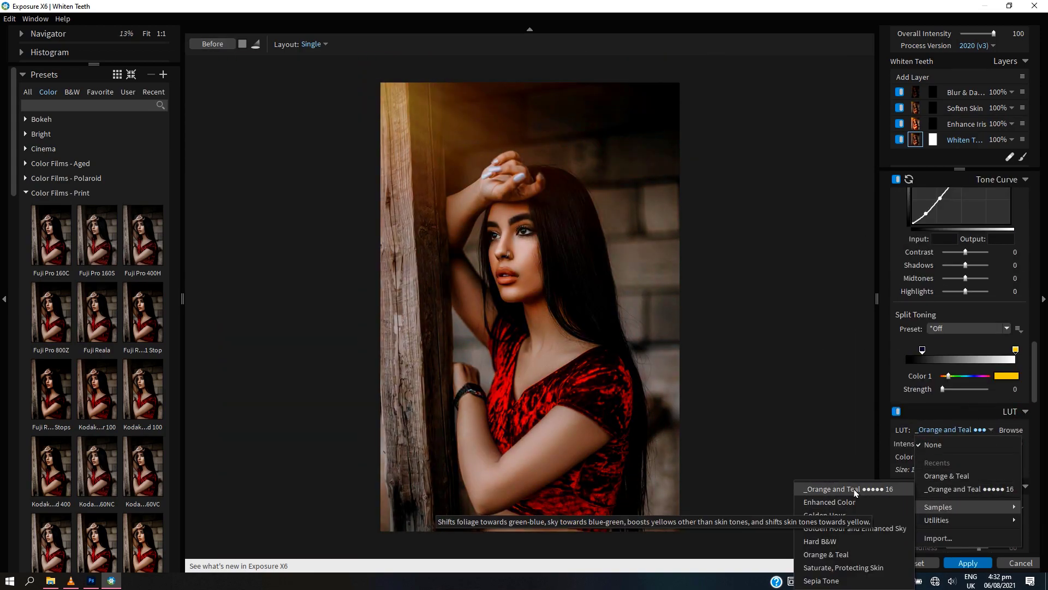
click(954, 490)
mouse_move(962, 443)
mouse_down()
mouse_move(969, 422)
mouse_move(963, 437)
mouse_up()
Apply the Narrow vignette preset to the portrait.
scroll(972, 468, down, 3)
click(969, 406)
click(966, 449)
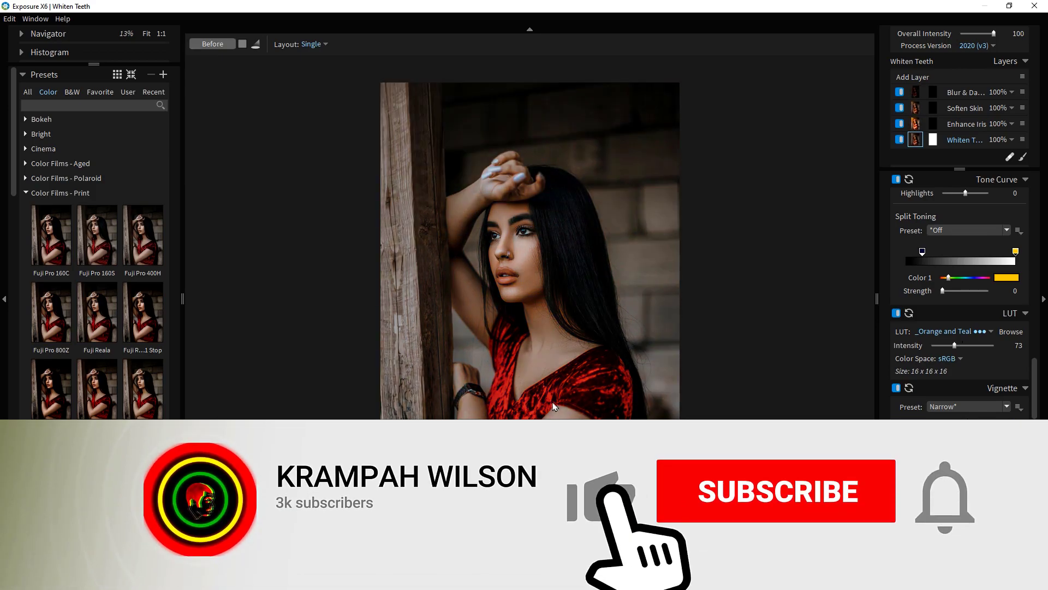
Apply the Blue - Full Tone split toning preset and compare the portrait with its original version.
click(1006, 230)
click(1002, 253)
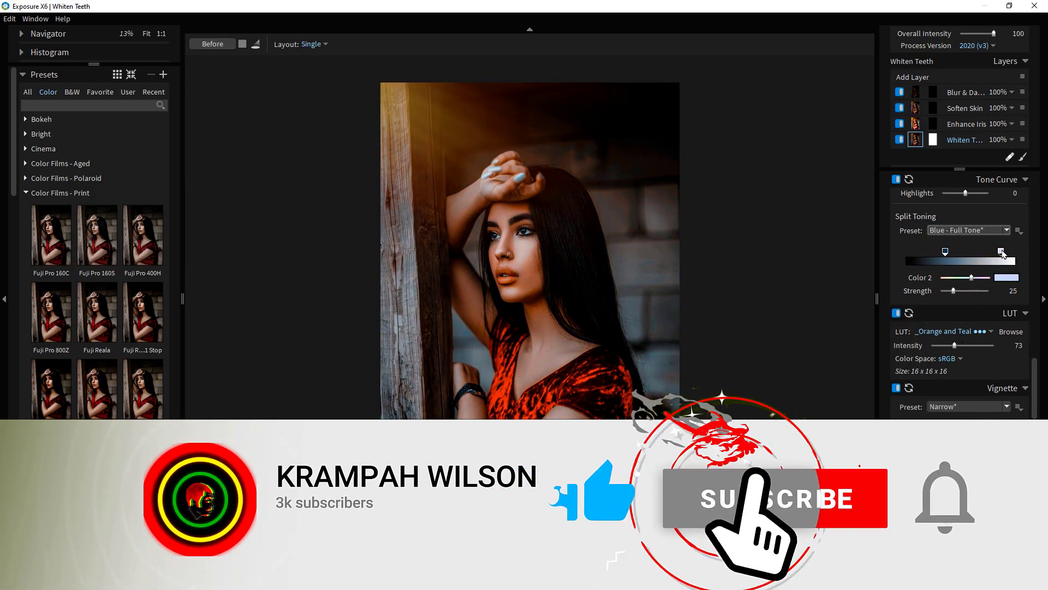
scroll(531, 304, up, 3)
scroll(506, 304, down, 3)
click(206, 42)
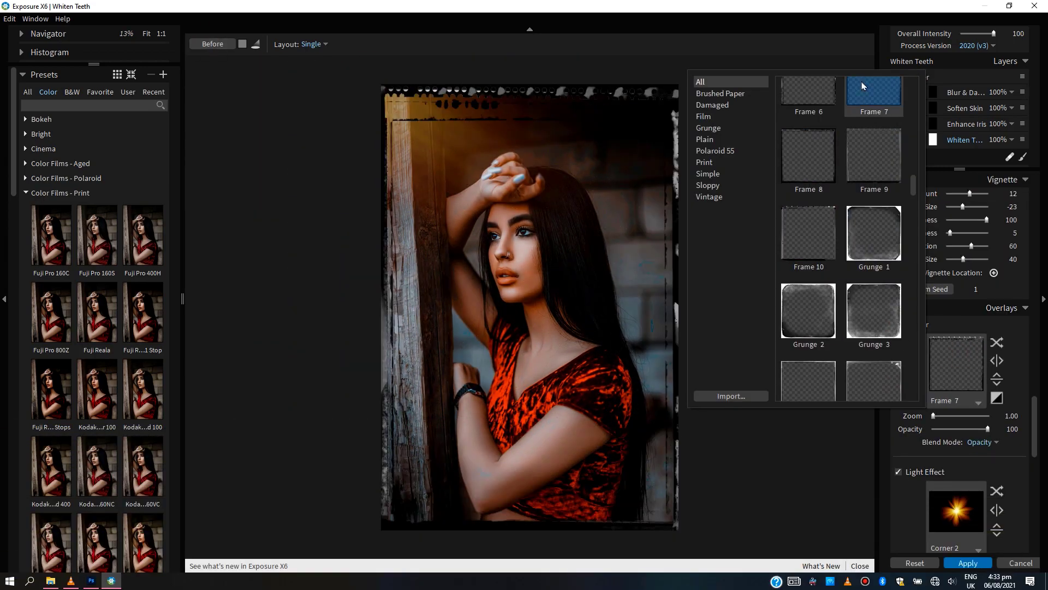
Enable the Texture overlay with the Paper 1 texture and set its opacity to 53.
scroll(819, 262, down, 15)
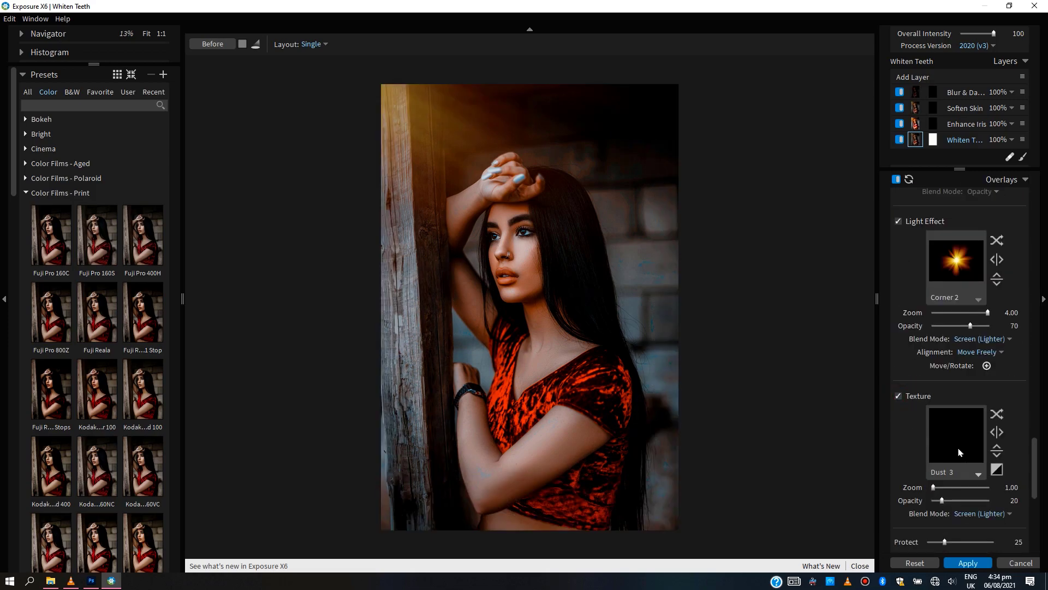
click(955, 436)
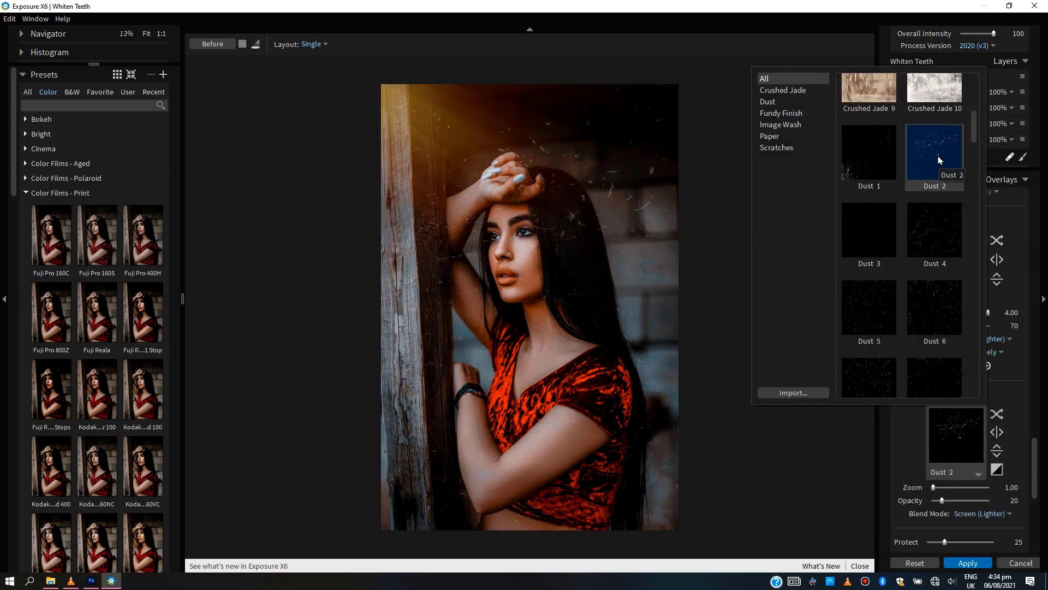
scroll(934, 234, down, 15)
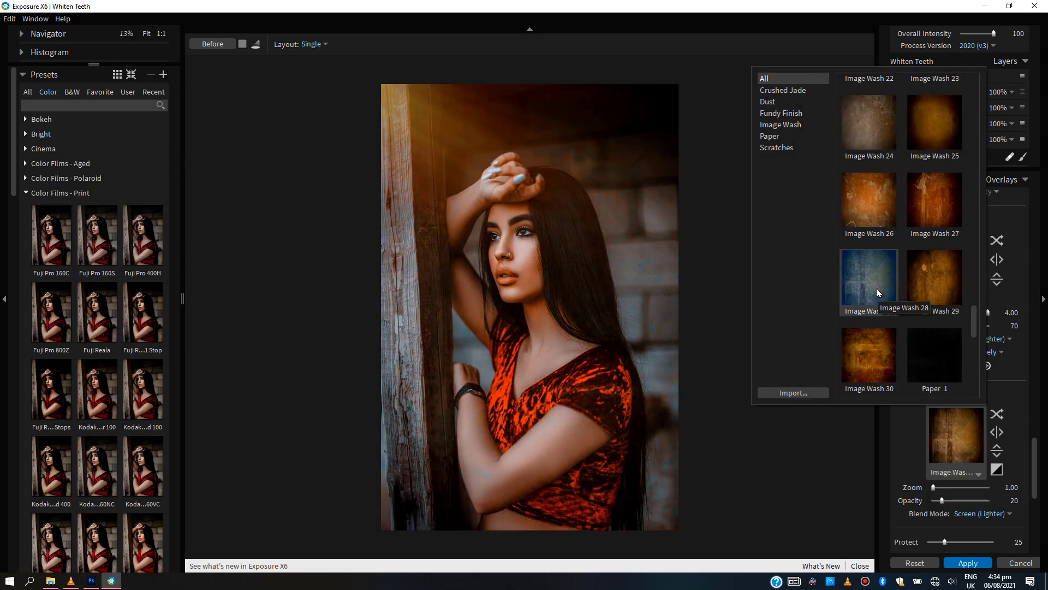
click(926, 342)
mouse_move(941, 500)
mouse_down()
mouse_move(989, 500)
mouse_move(961, 500)
mouse_up()
Set the overlay Protect amount to 59 and place the protect location on the woman's face.
scroll(601, 401, down, 1)
scroll(937, 431, down, 3)
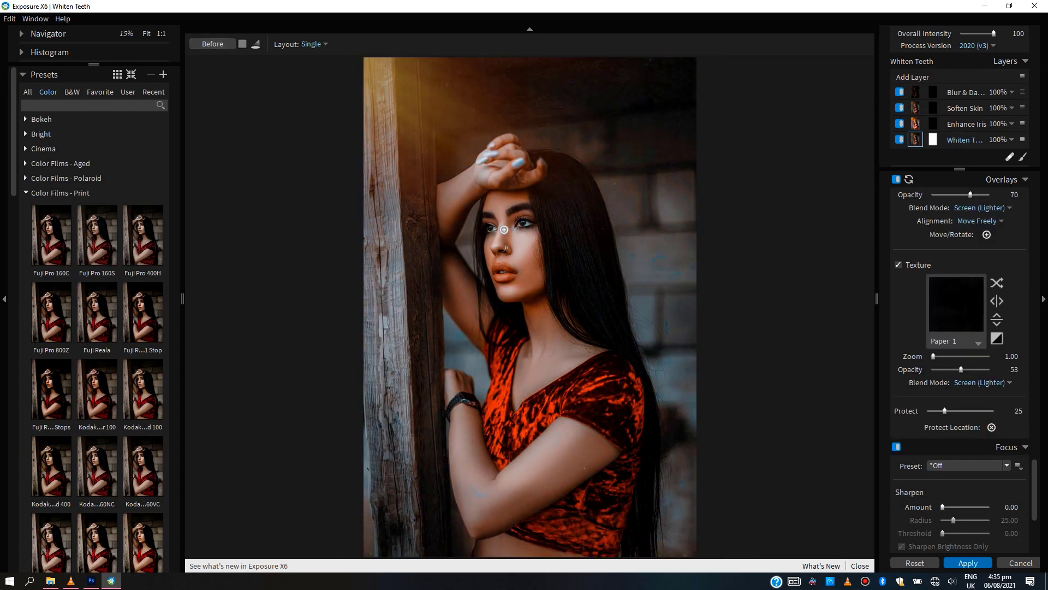
drag(944, 410, 512, 264)
click(511, 261)
click(508, 255)
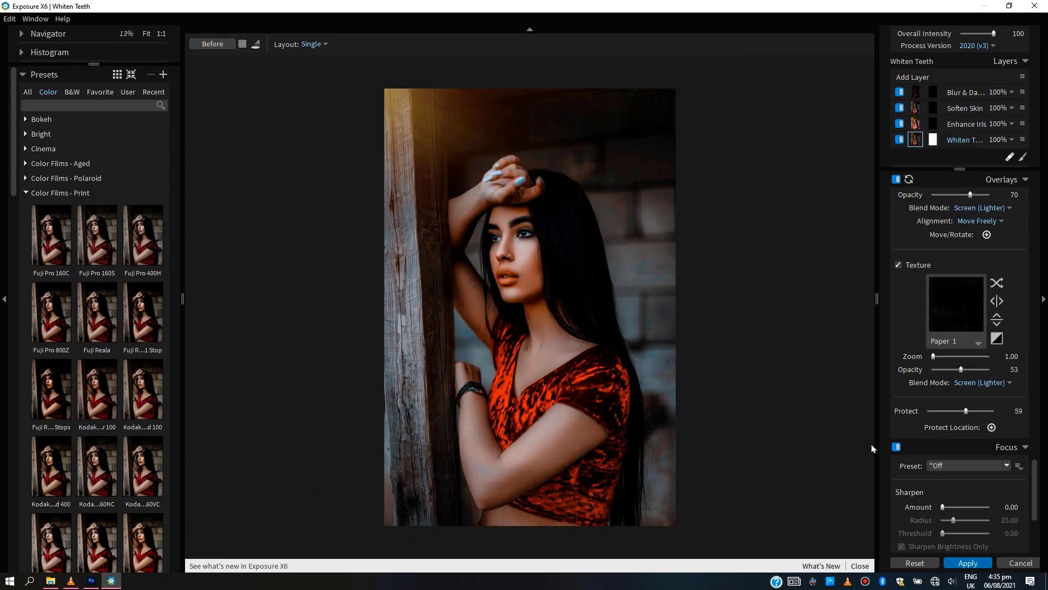
Add a radial Bokeh focus region around the woman's face, adjusting the lens blur amount and tightening the region's edges.
scroll(1022, 386, down, 3)
click(967, 319)
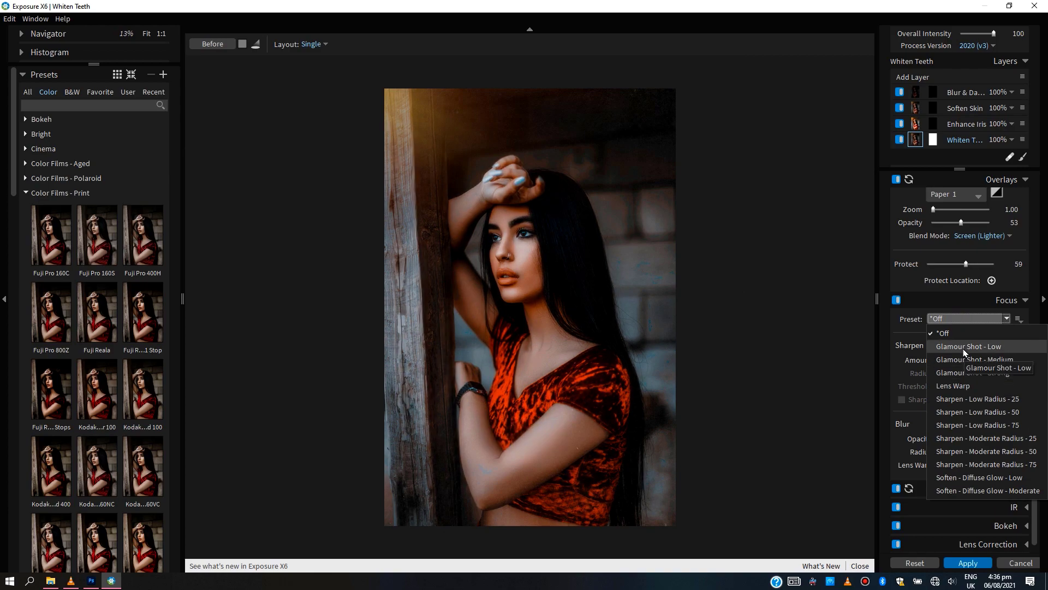
click(983, 300)
click(964, 487)
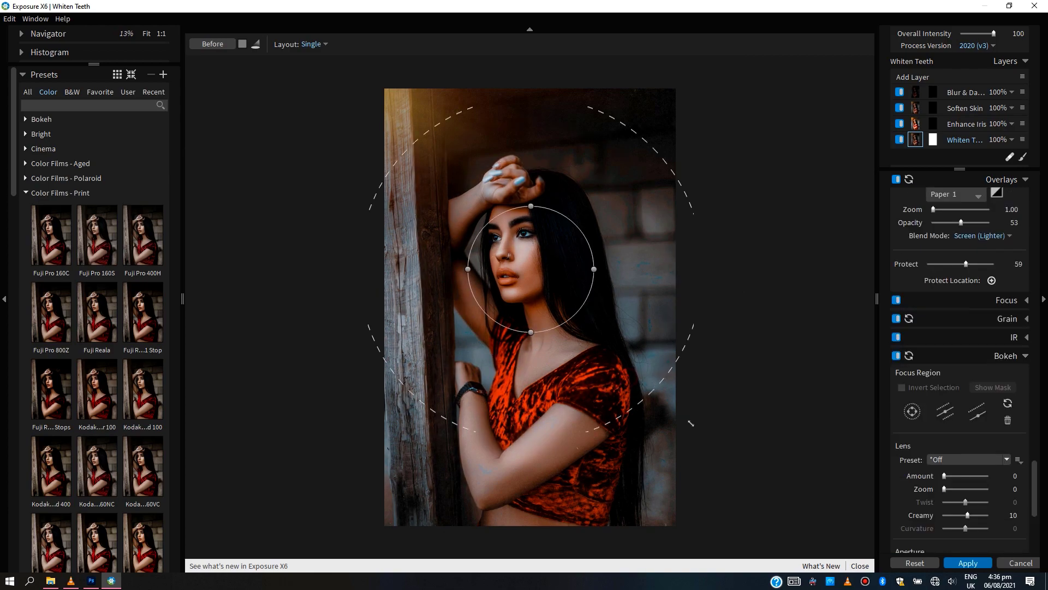
drag(962, 479, 951, 476)
drag(656, 270, 621, 269)
drag(595, 290, 587, 272)
scroll(1012, 449, down, 5)
scroll(1012, 449, down, 15)
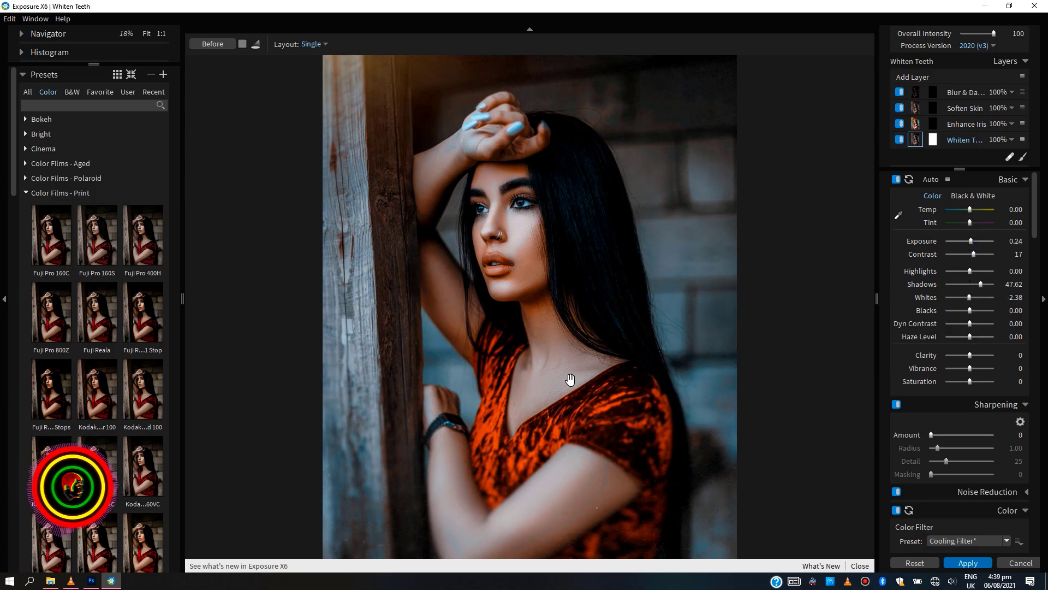
Browse the preset groups from Color Focus to Lo-Fi (Cross Processed) and collapse the expanded ones.
click(55, 192)
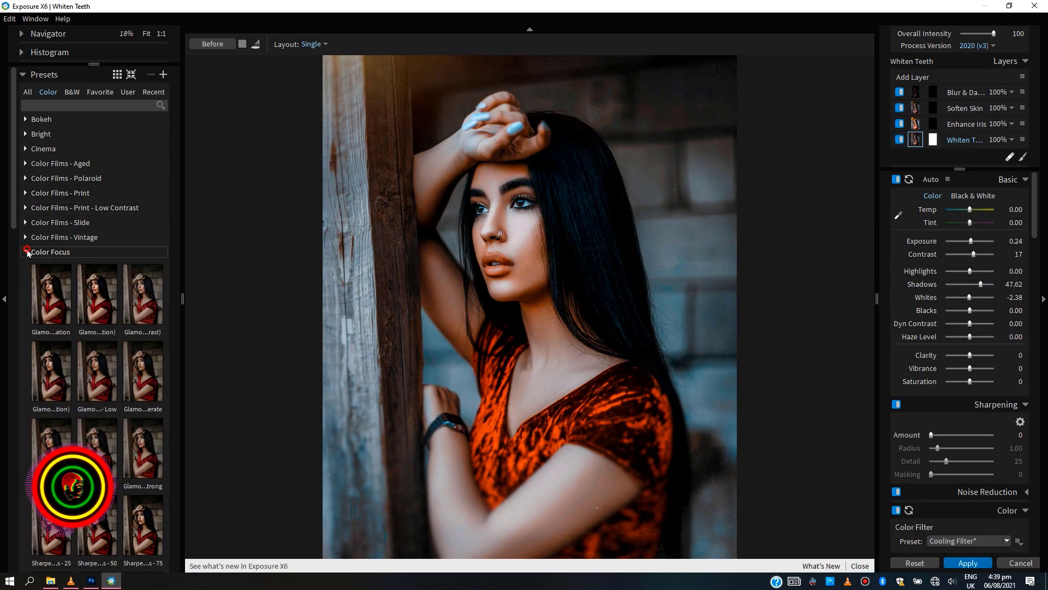
click(27, 252)
click(25, 340)
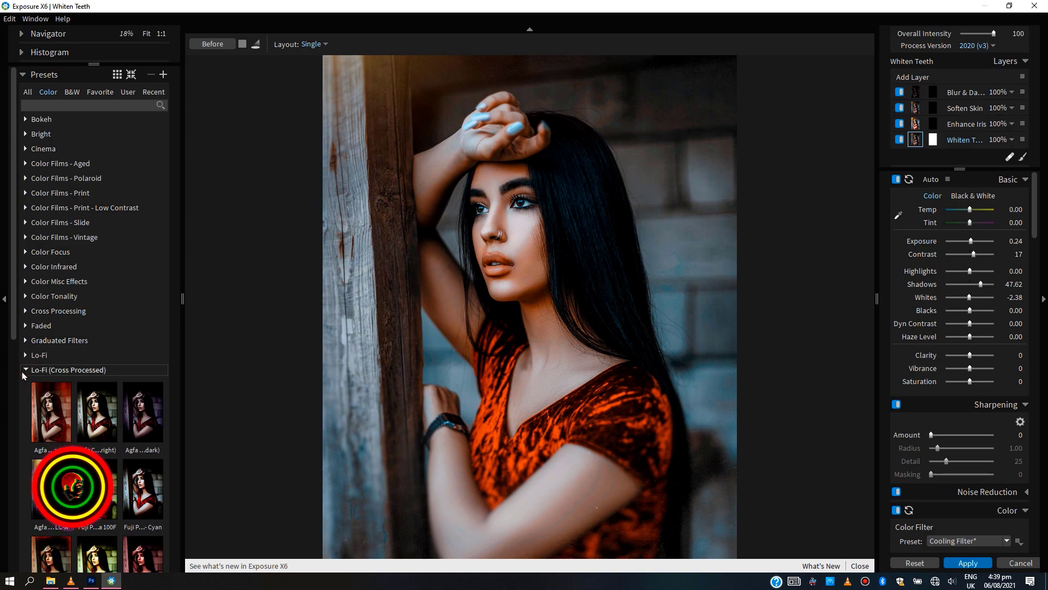
click(24, 374)
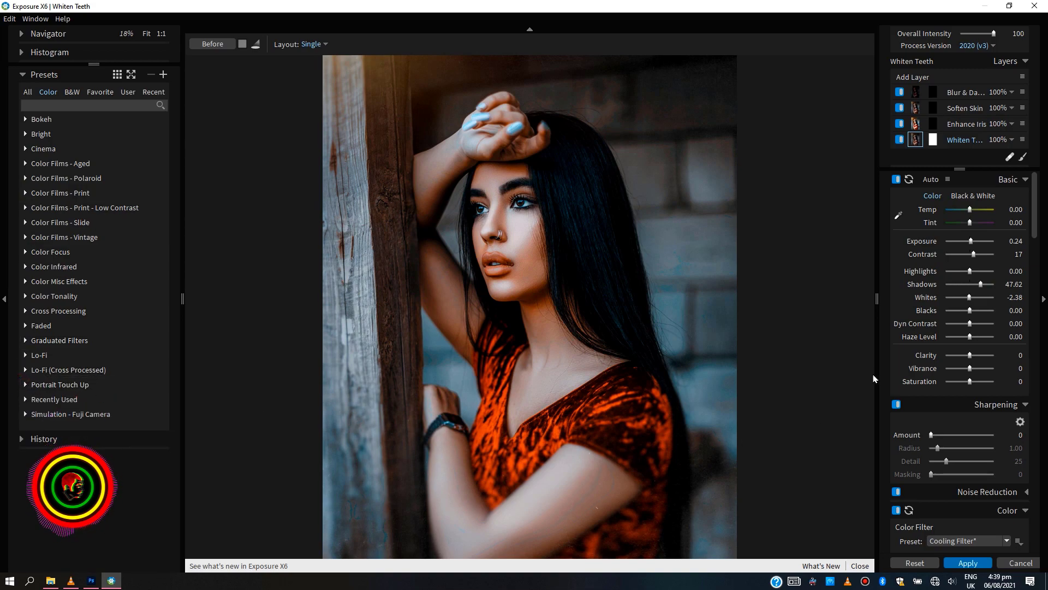
Save the current look as a portrait preset in a new preset category, both prefixed with the author's name, and expand that category.
click(163, 76)
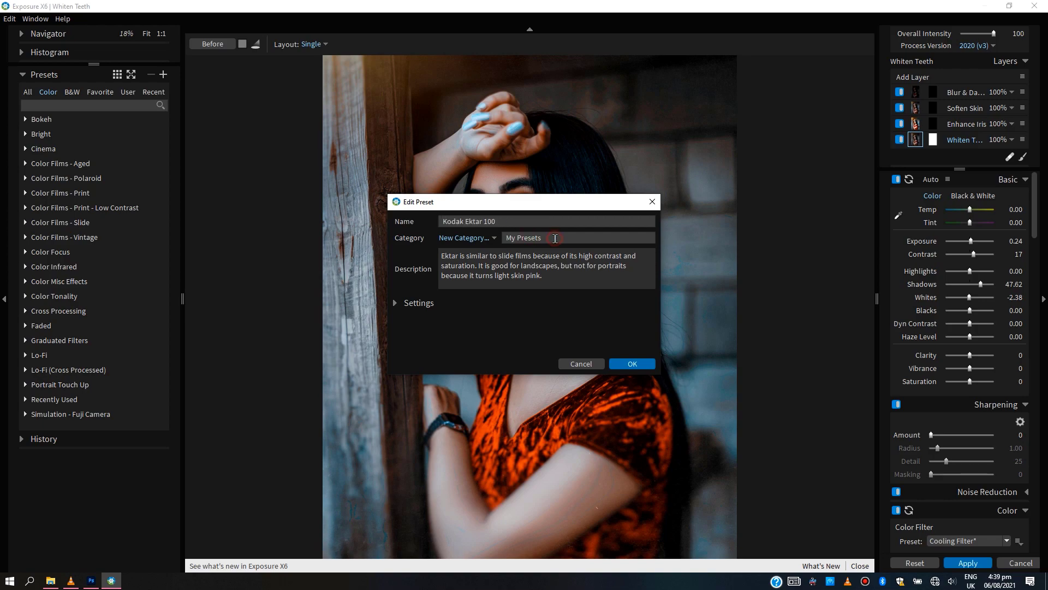
text(krampah)
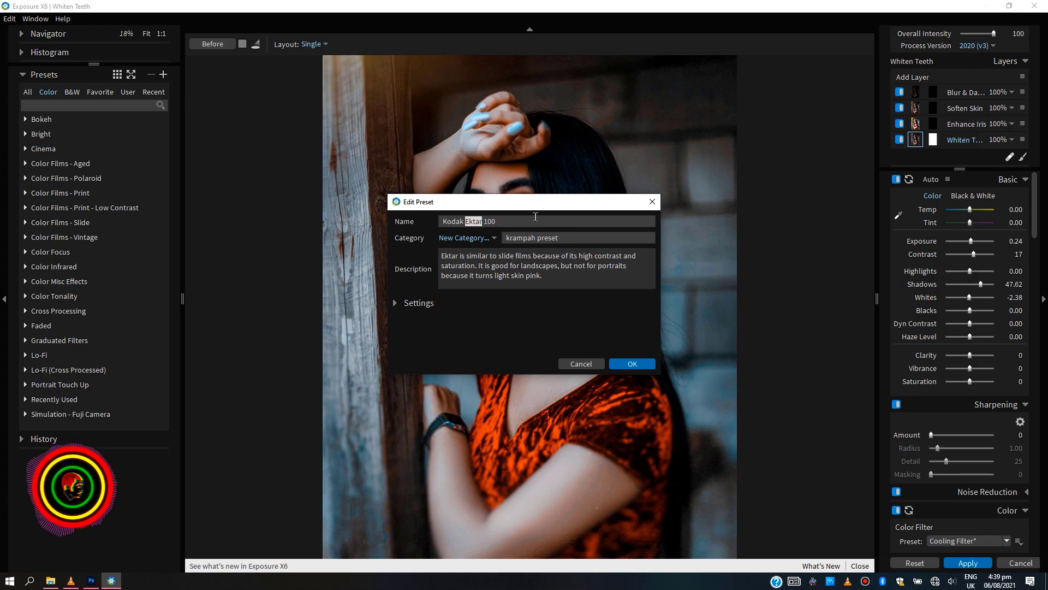
text(krampah portrait)
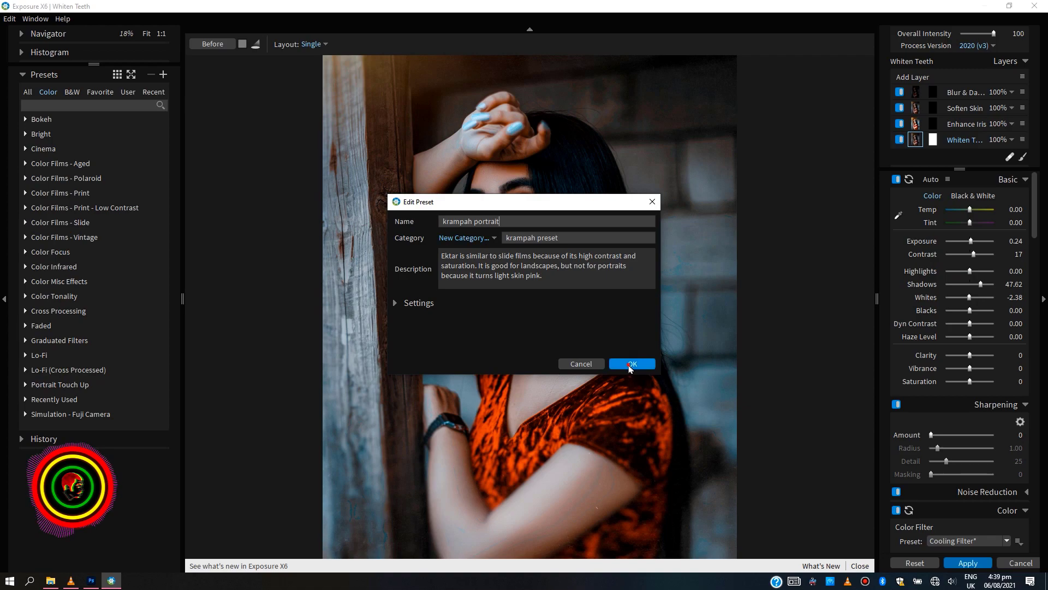
click(630, 366)
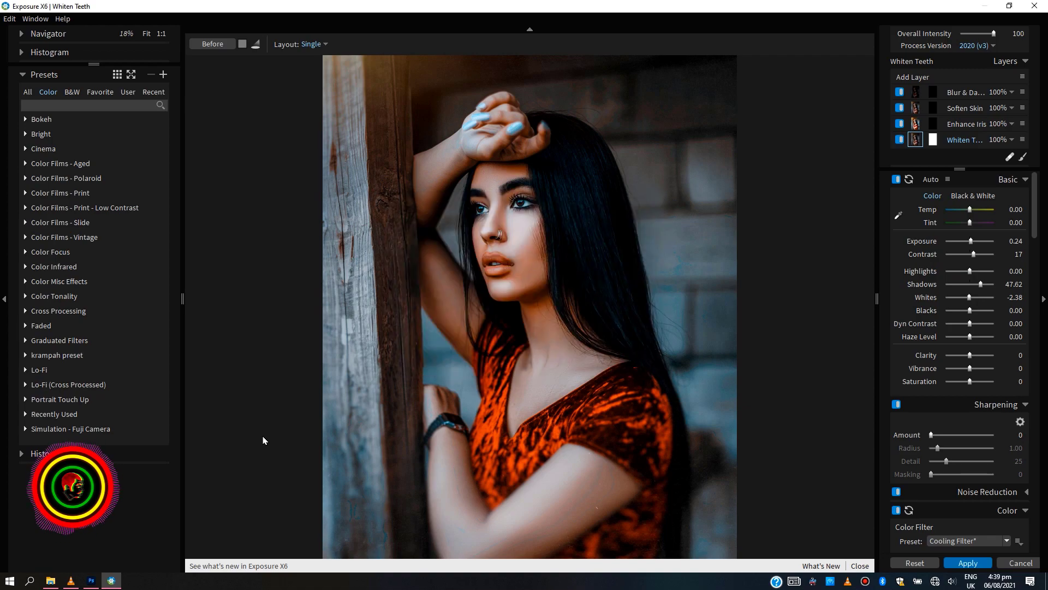
click(31, 360)
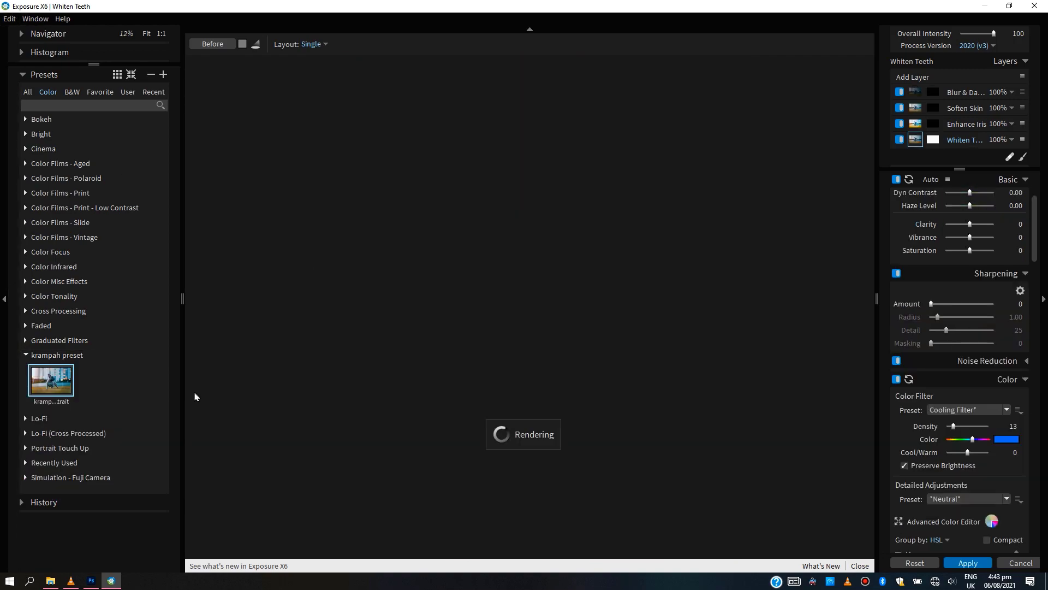
Reset the dog photo's settings, apply the saved portrait preset and compare the result with the original.
click(10, 20)
click(21, 66)
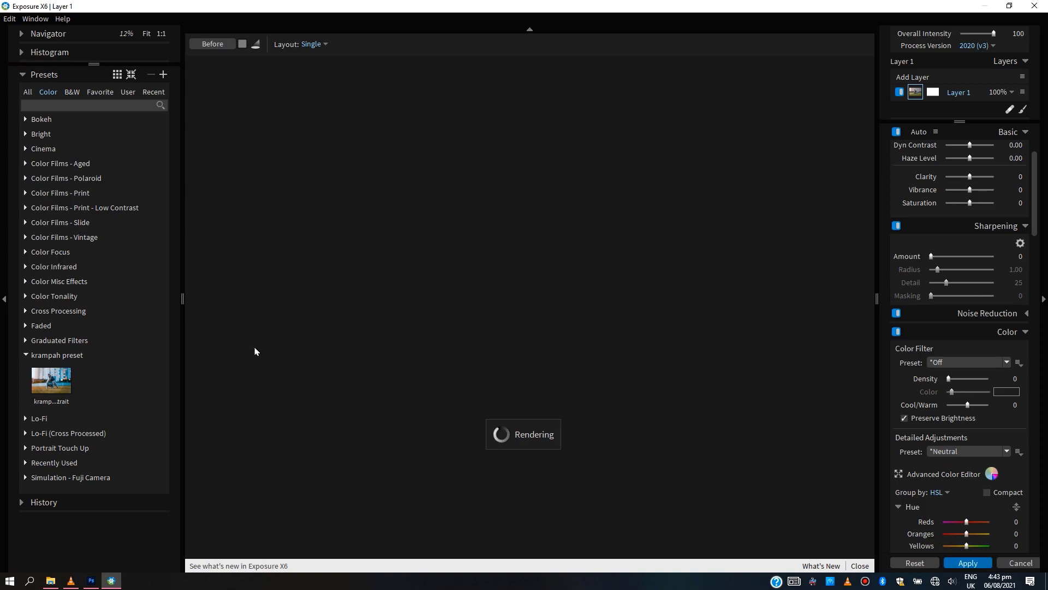
scroll(487, 335, up, 3)
click(51, 380)
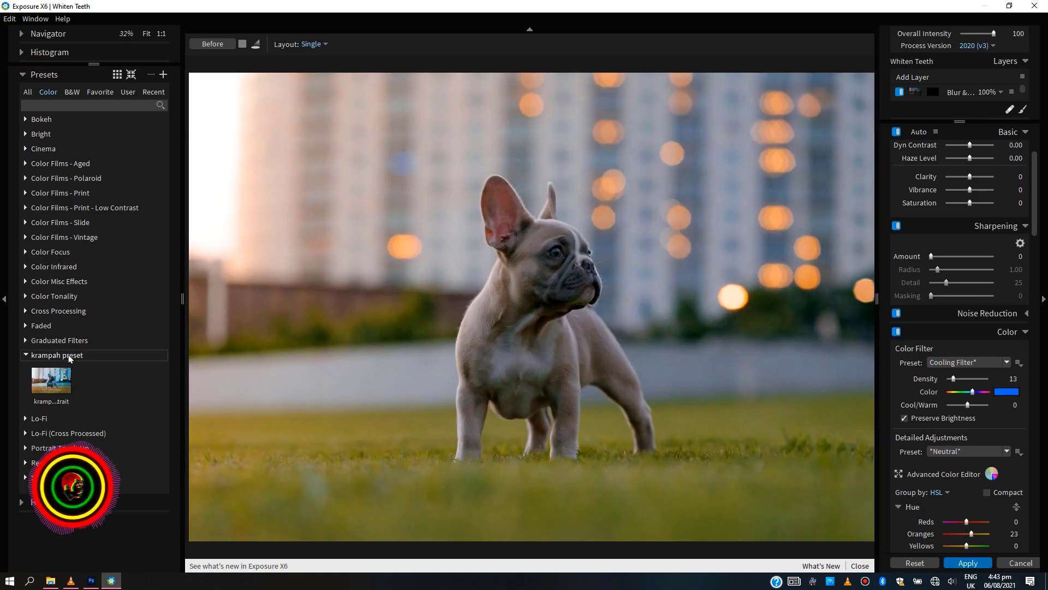
click(43, 390)
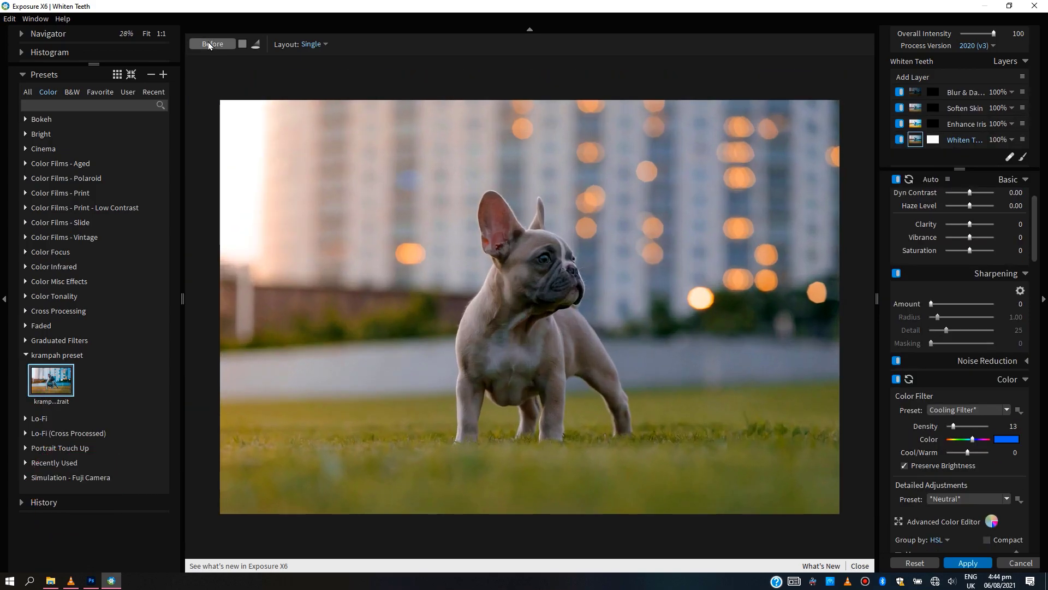
click(210, 45)
click(215, 46)
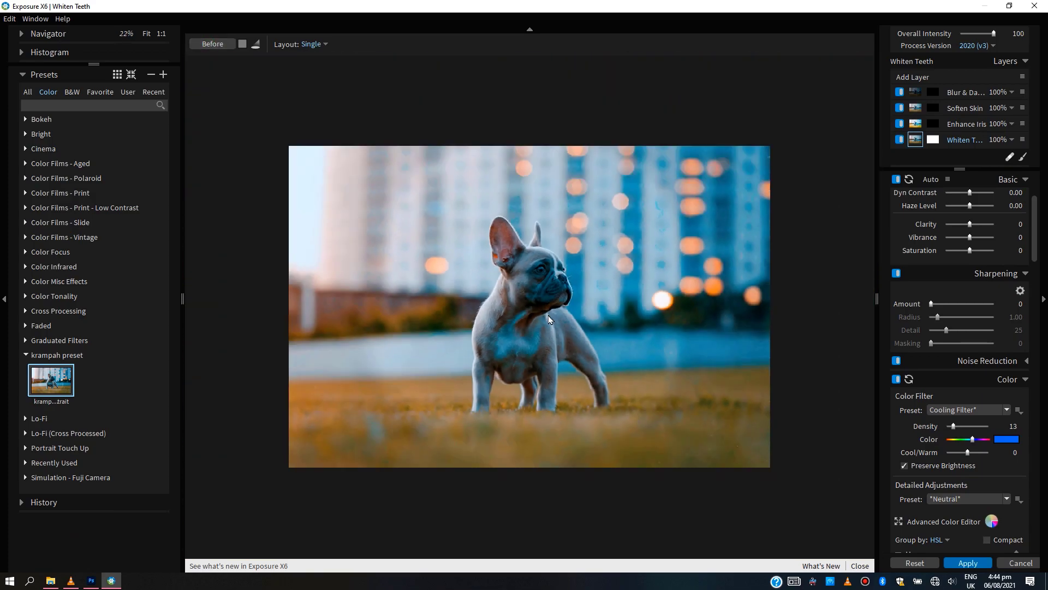
Shift the first split toning color stop towards the midtones on the dog photo.
scroll(935, 437, down, 4)
scroll(933, 437, down, 5)
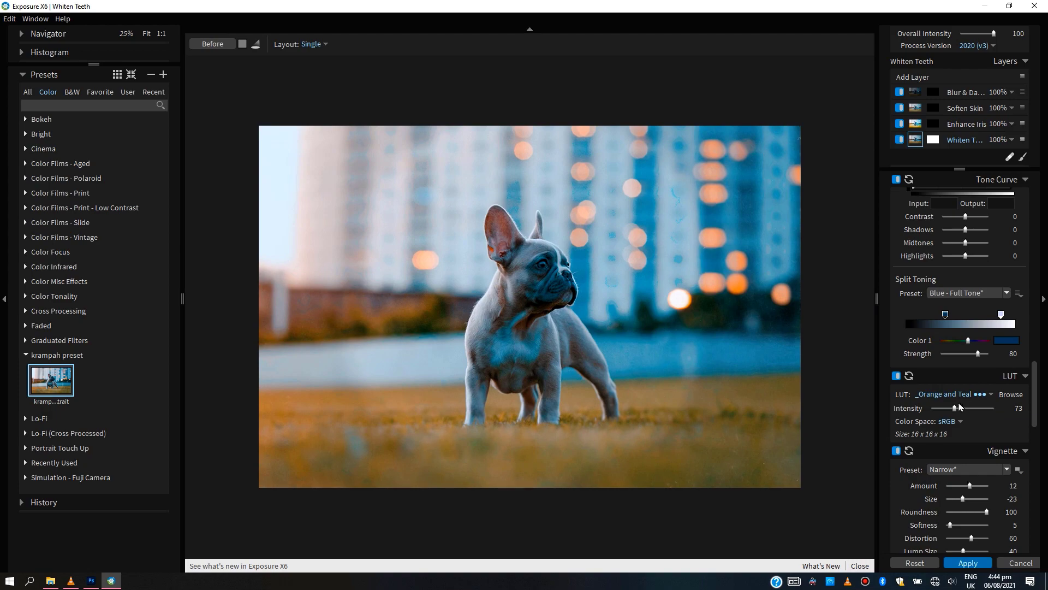
click(960, 315)
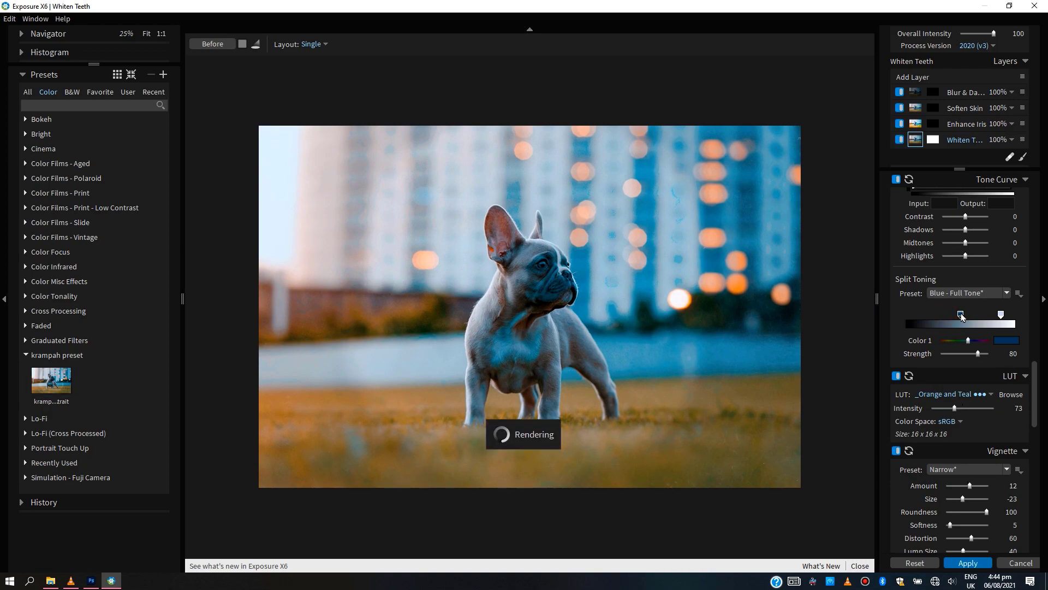
Replace the dog photo's light effect with Bright Sun and adjust its placement over the photo's upper-left area.
scroll(961, 327, down, 10)
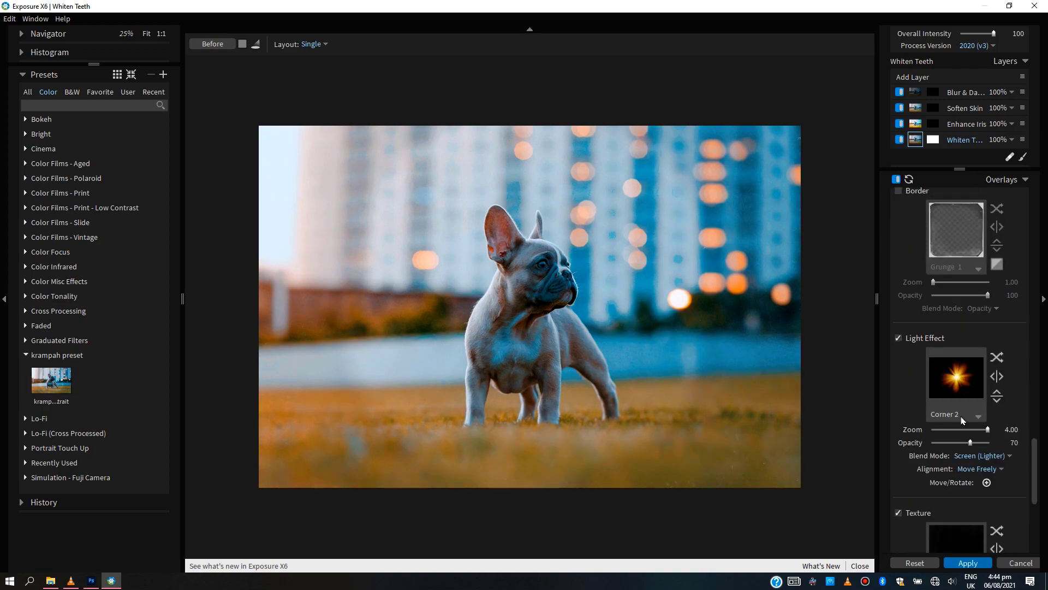
click(899, 306)
click(898, 306)
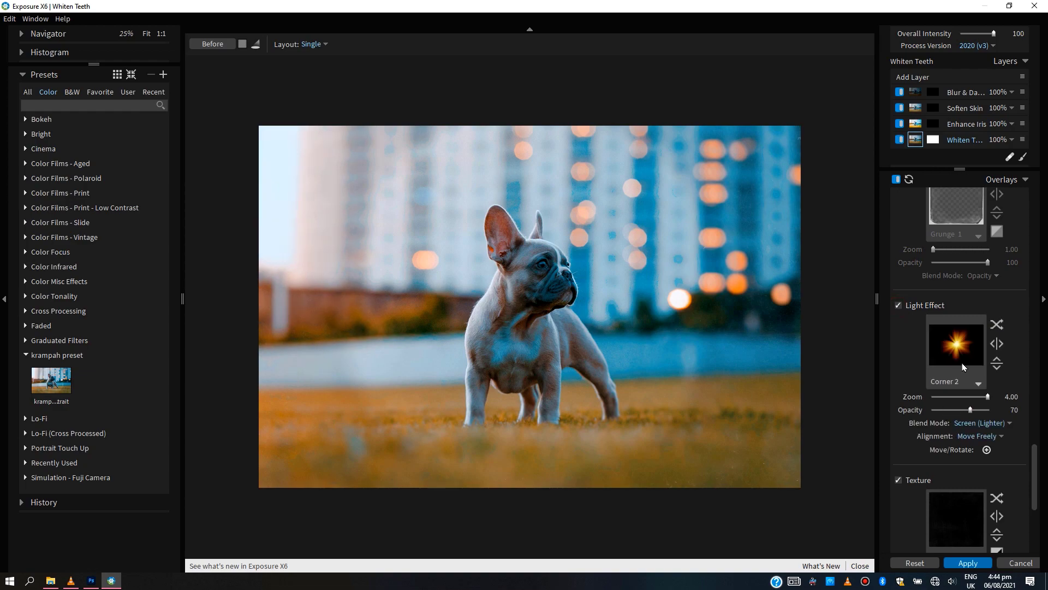
click(950, 351)
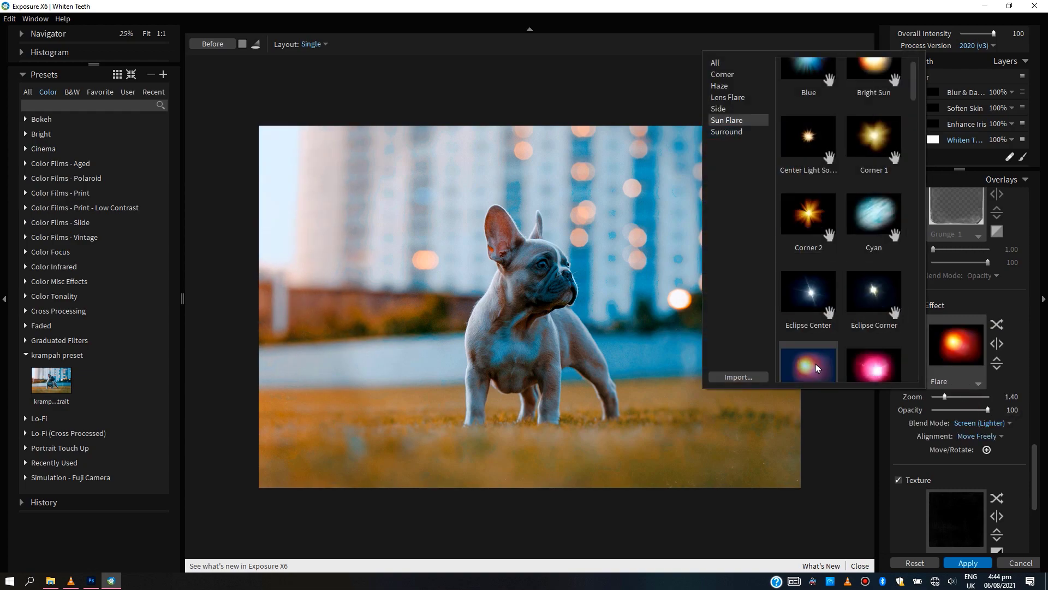
scroll(817, 367, up, 1)
click(874, 87)
click(783, 312)
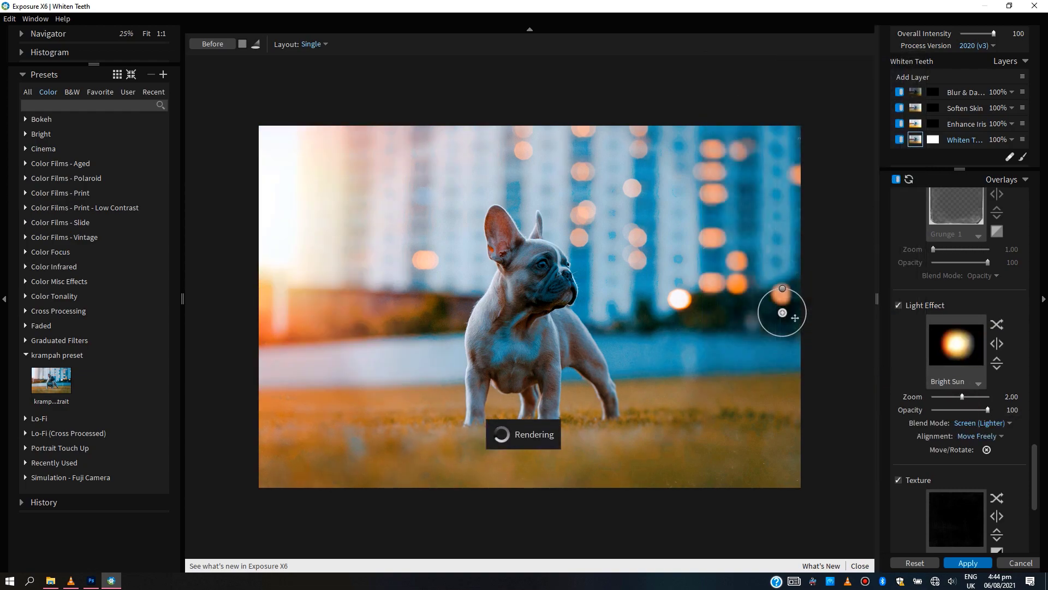
drag(297, 217, 299, 182)
drag(365, 178, 482, 225)
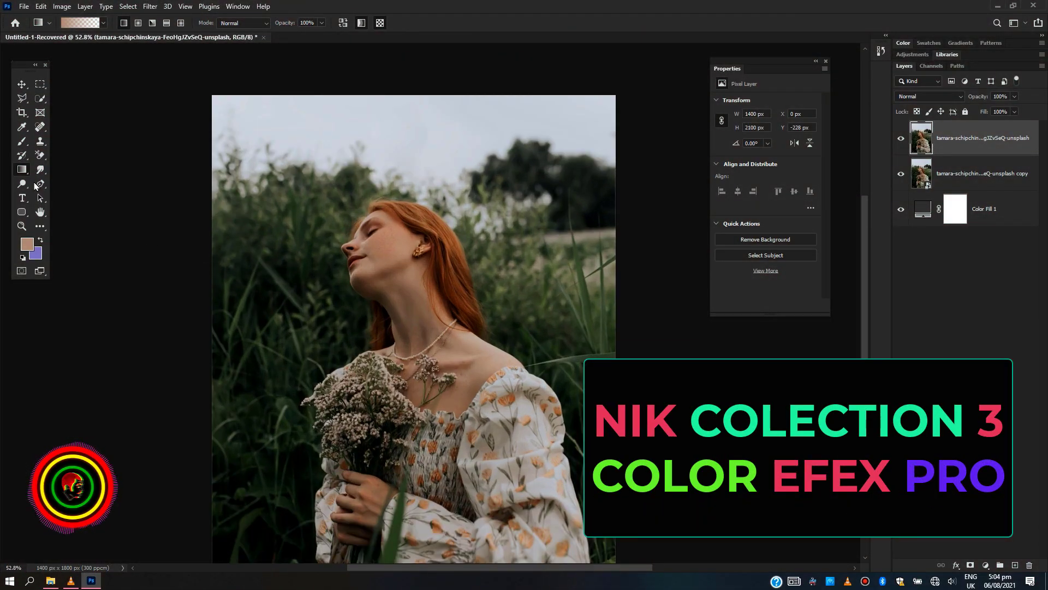
Switch to Photoshop, inspect the red-haired woman's portrait with the Hand tool and look through the available filters.
click(40, 212)
scroll(327, 338, down, 2)
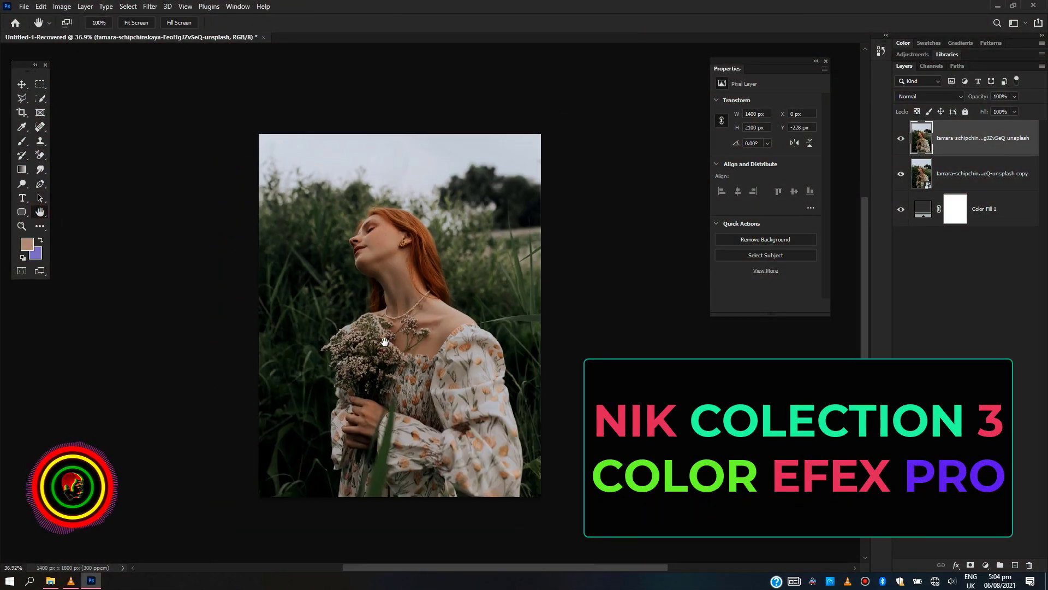
scroll(385, 327, up, 2)
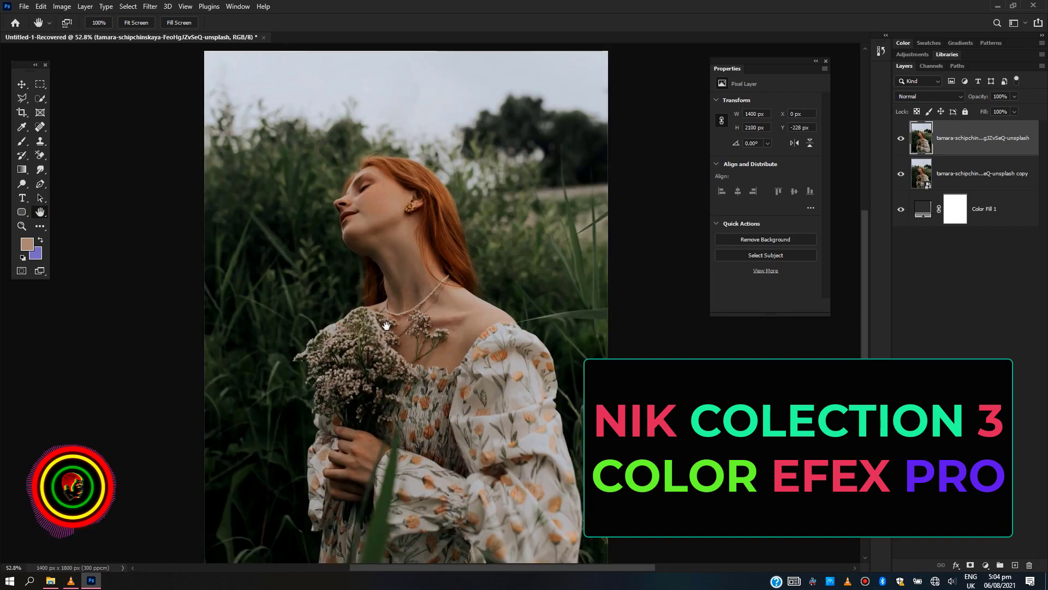
click(148, 6)
click(360, 26)
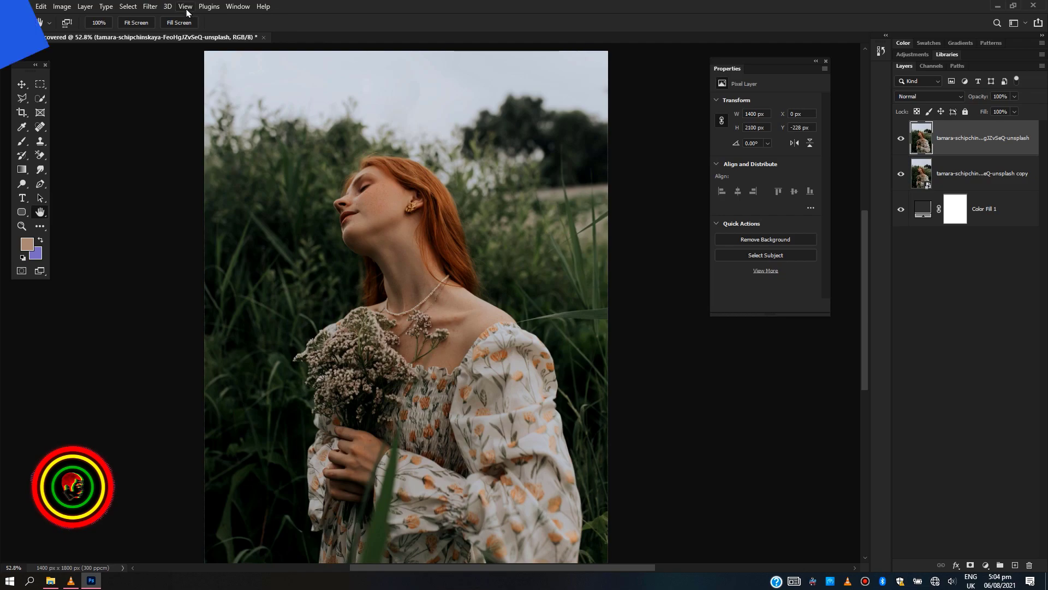
Open the portrait in the Nik Collection's Color Efex Pro 4 and inspect the woman's face in the enlarged preview.
click(150, 6)
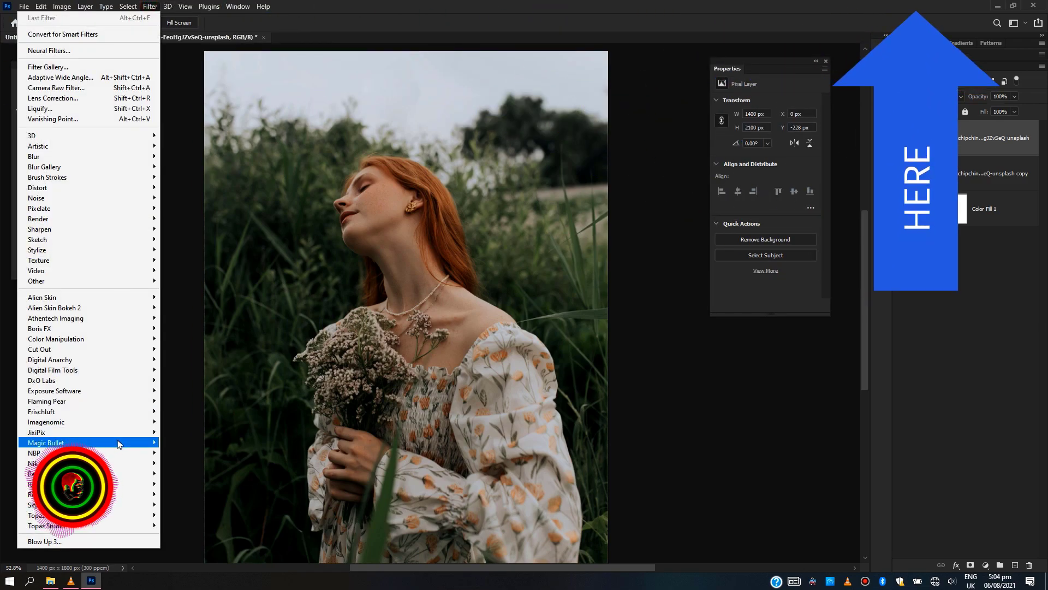
mouse_move(131, 463)
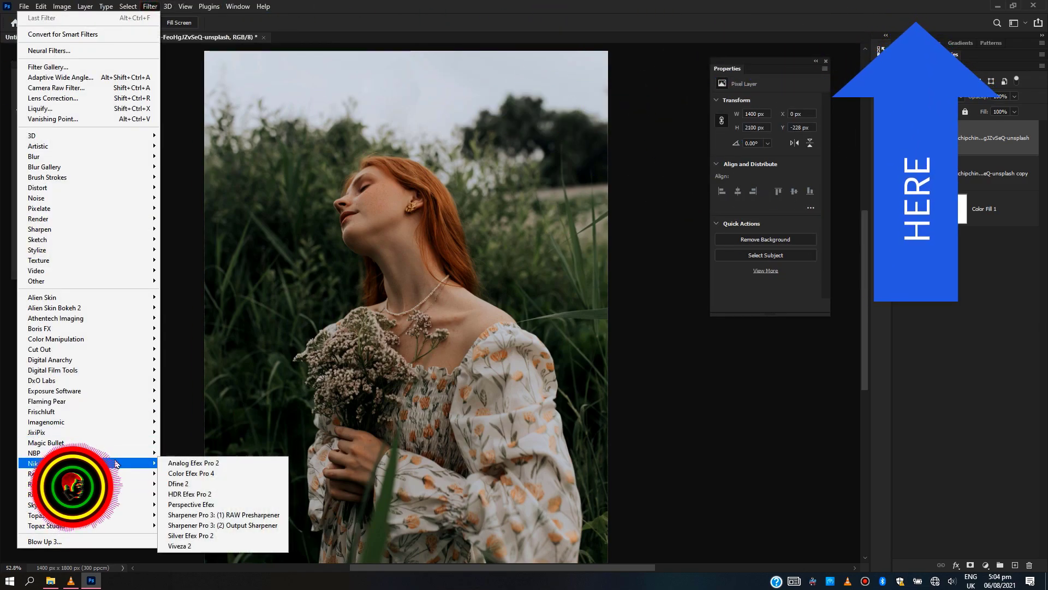
click(197, 473)
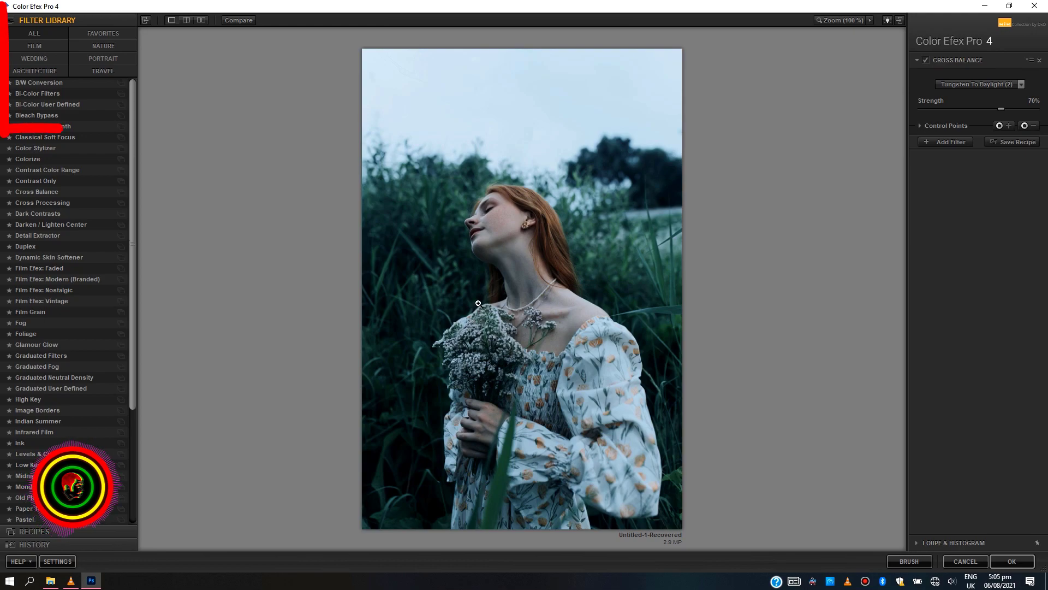
key(space)
key(space)
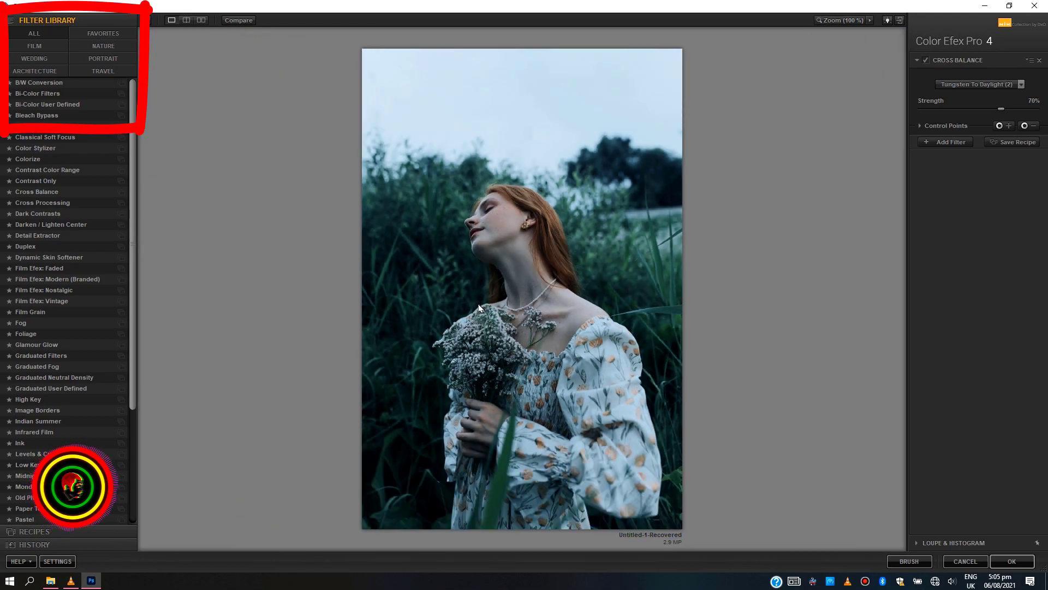
click(479, 308)
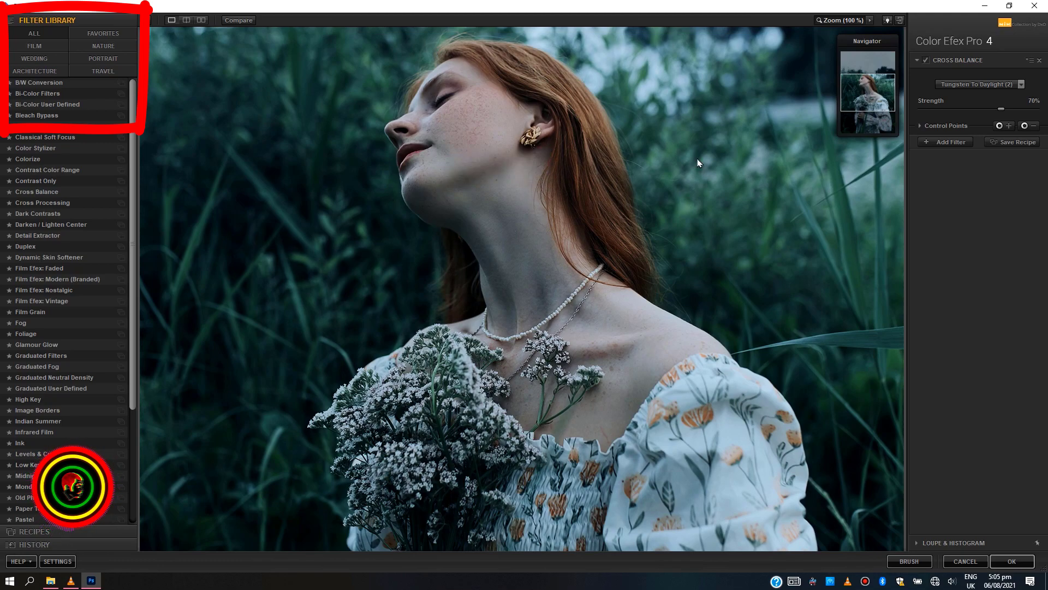
drag(874, 100, 873, 96)
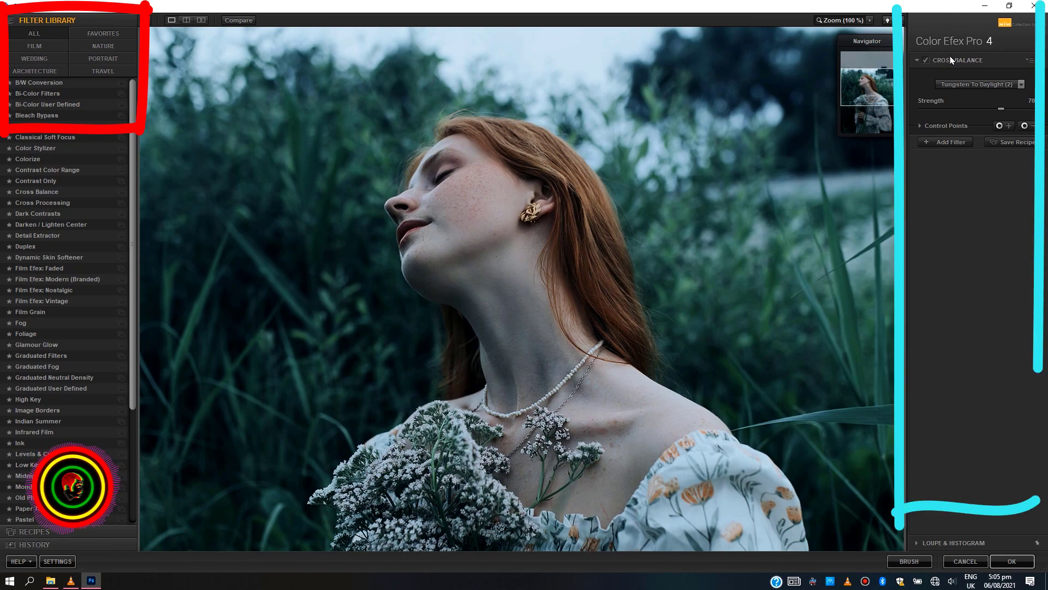
Try the Cross Balance methods Daylight To Tungsten (2) and Tungsten To Daylight (1), the latter at 100% strength.
click(961, 78)
click(962, 84)
click(962, 108)
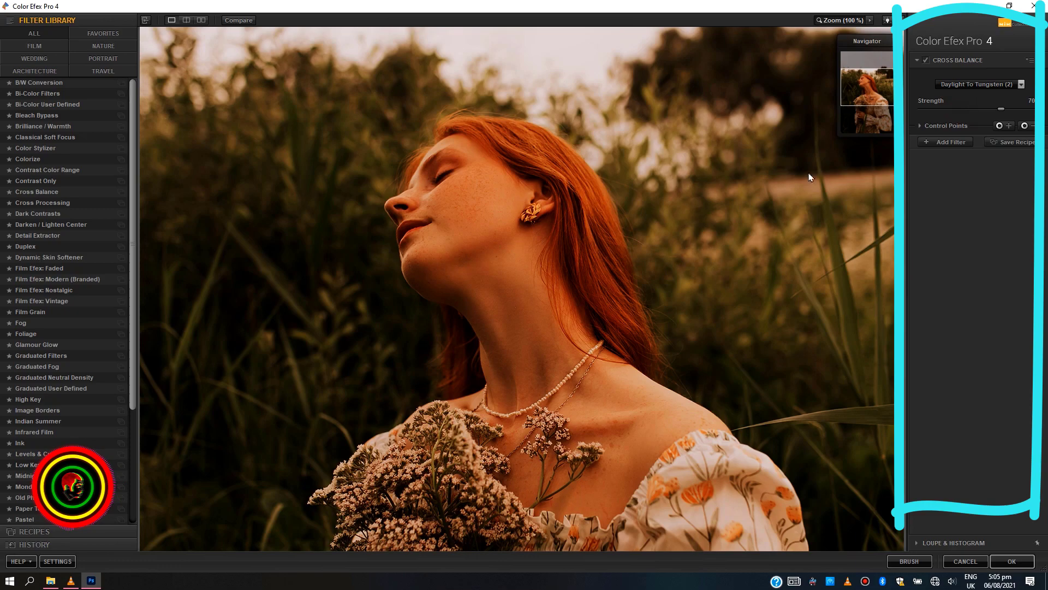
click(523, 266)
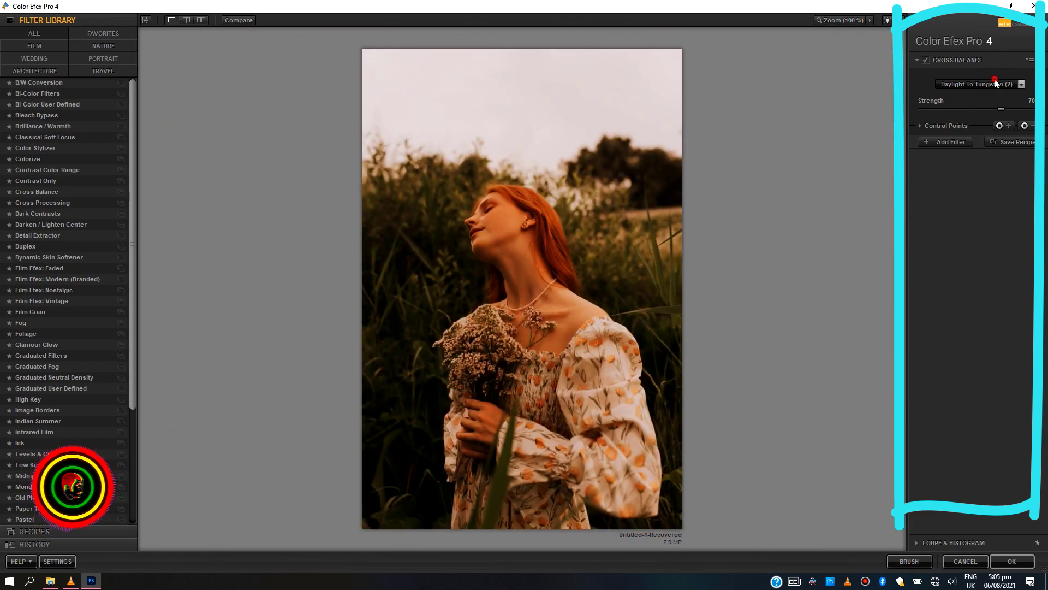
click(996, 83)
click(966, 149)
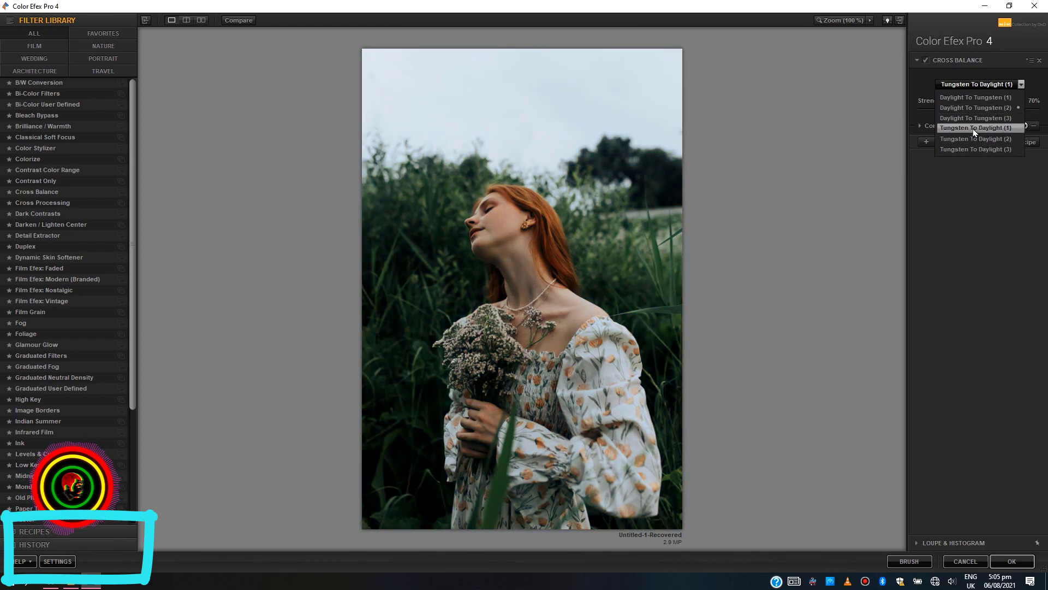
click(974, 131)
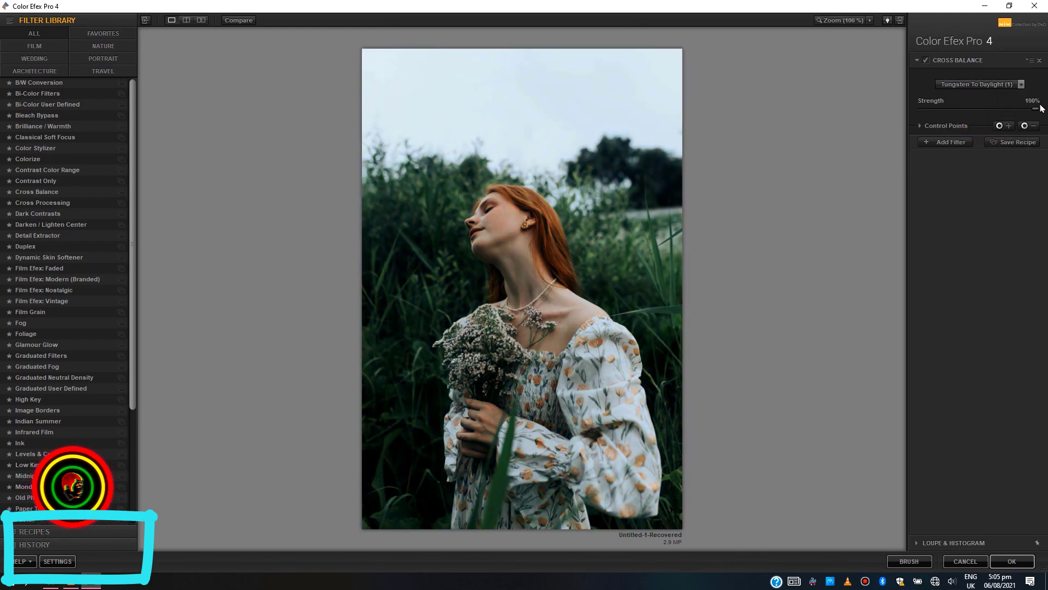
key(space)
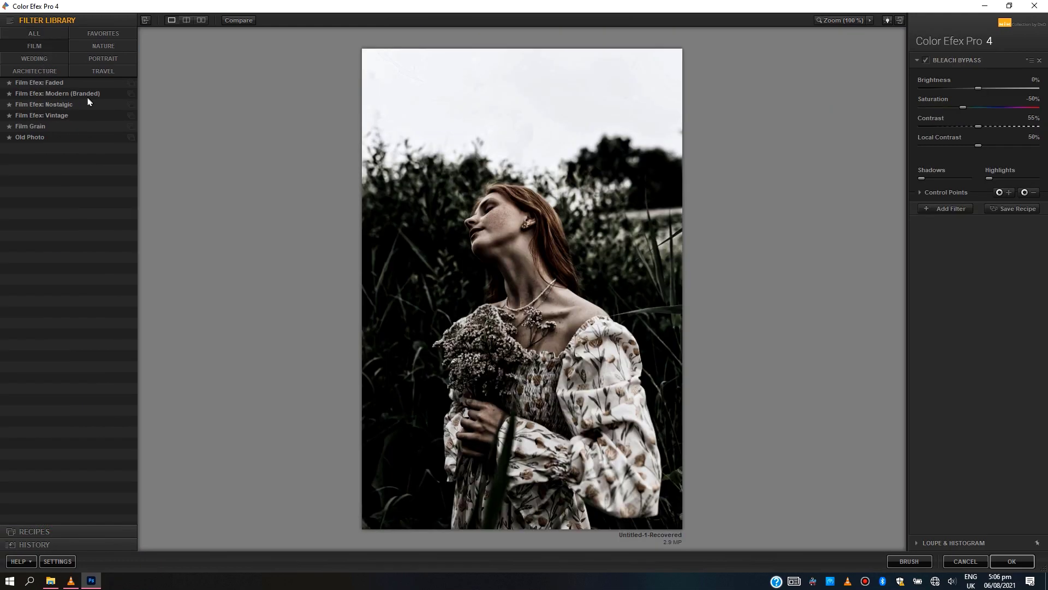
Browse the recipes, try Clarity Bump on the portrait and apply the Blue Monday recipe instead.
click(33, 531)
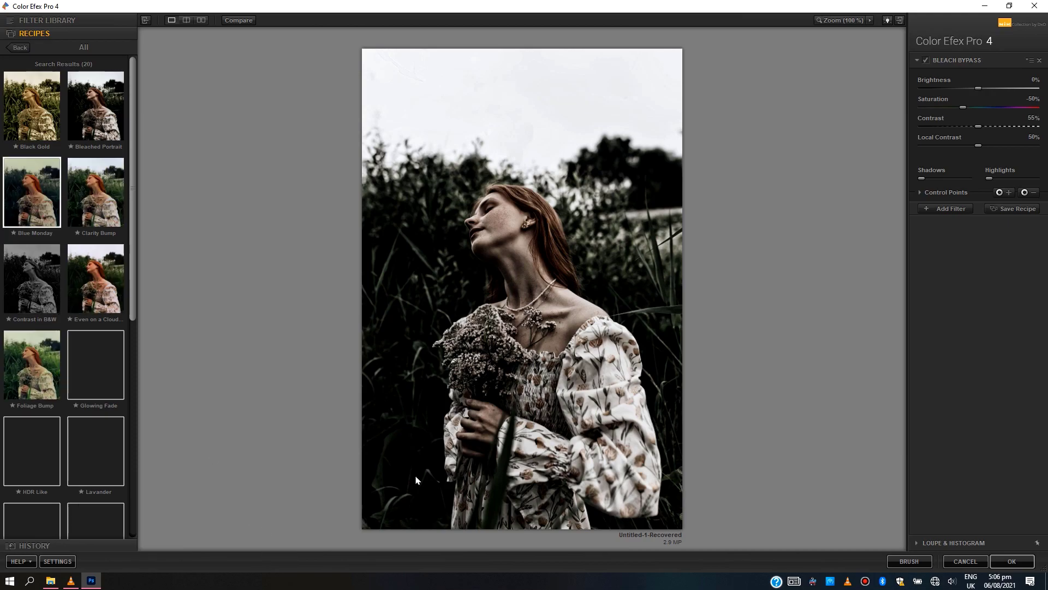
click(106, 210)
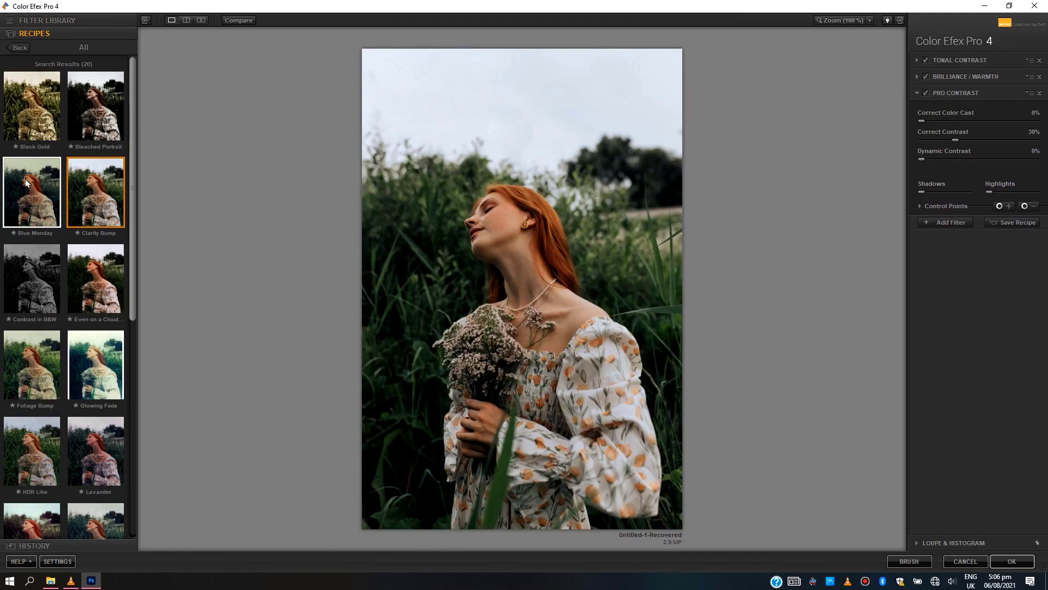
click(27, 192)
Add a Darken / Lighten Center filter to the Blue Monday stack, with center luminosity 96% and center size 76%.
click(936, 263)
click(57, 531)
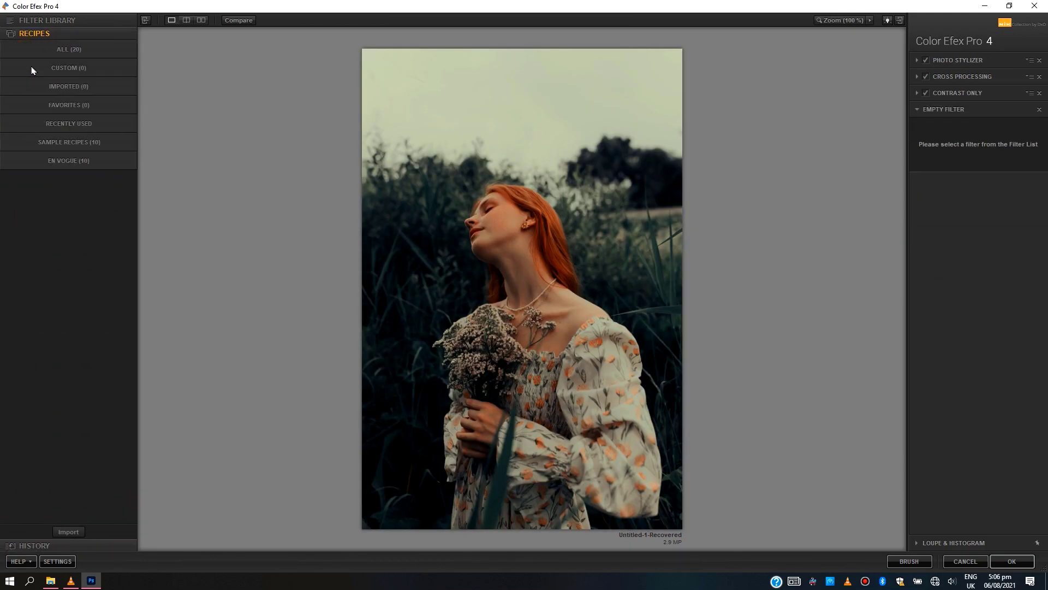
click(42, 22)
click(34, 33)
click(51, 224)
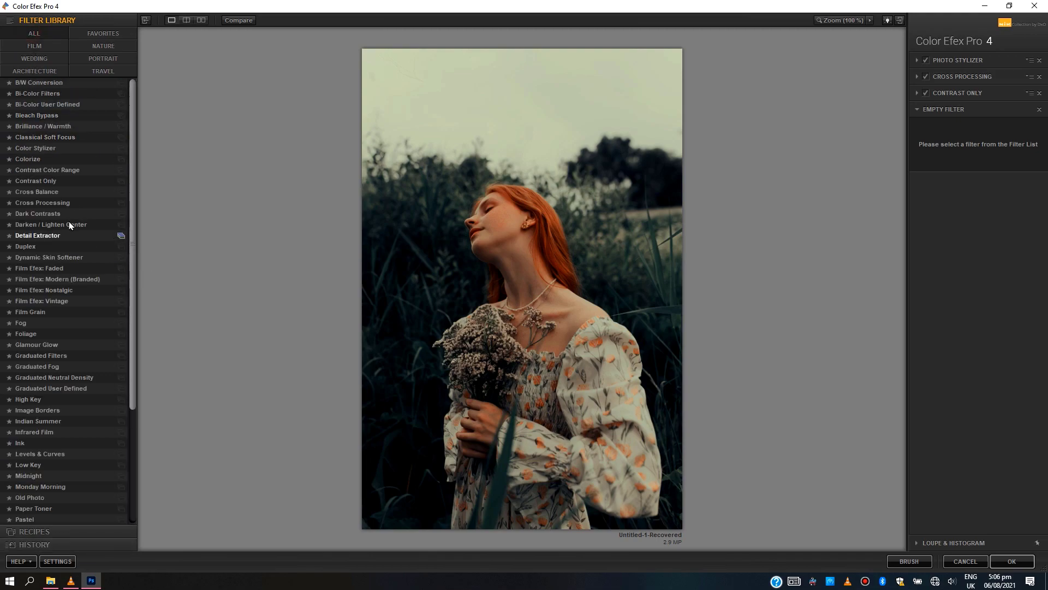
drag(1020, 159, 1033, 158)
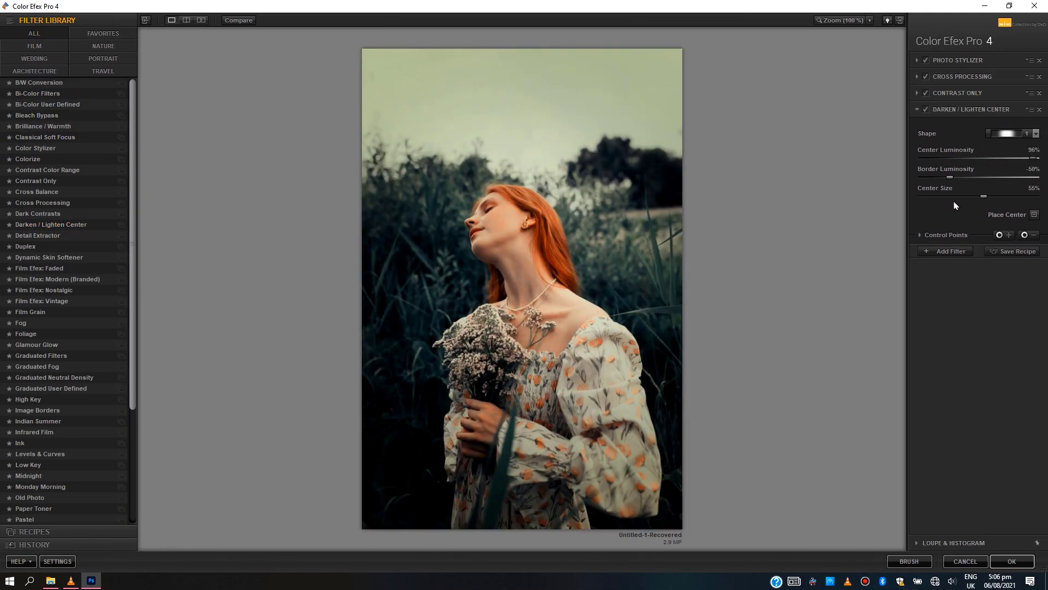
drag(980, 201, 1009, 200)
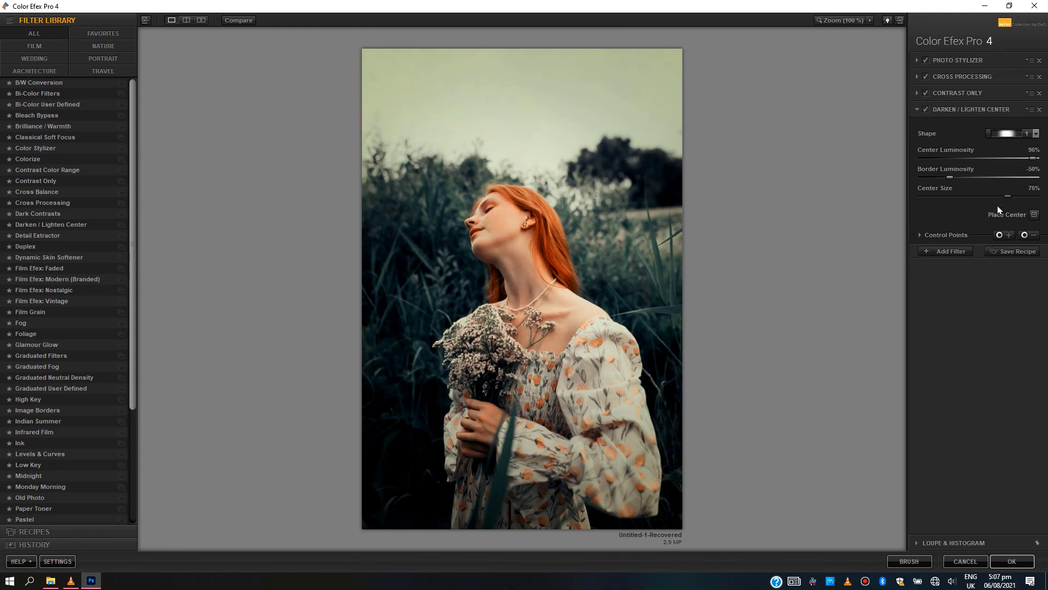
Add a Detail Extractor filter with strength 4%, contrast -27% and opacity 47%.
click(947, 251)
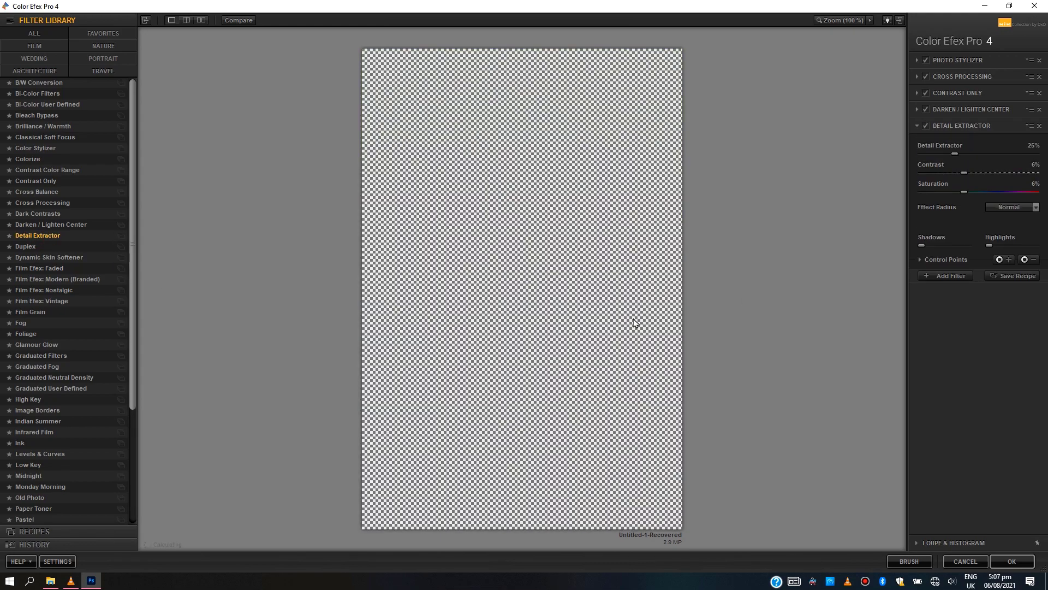
click(928, 155)
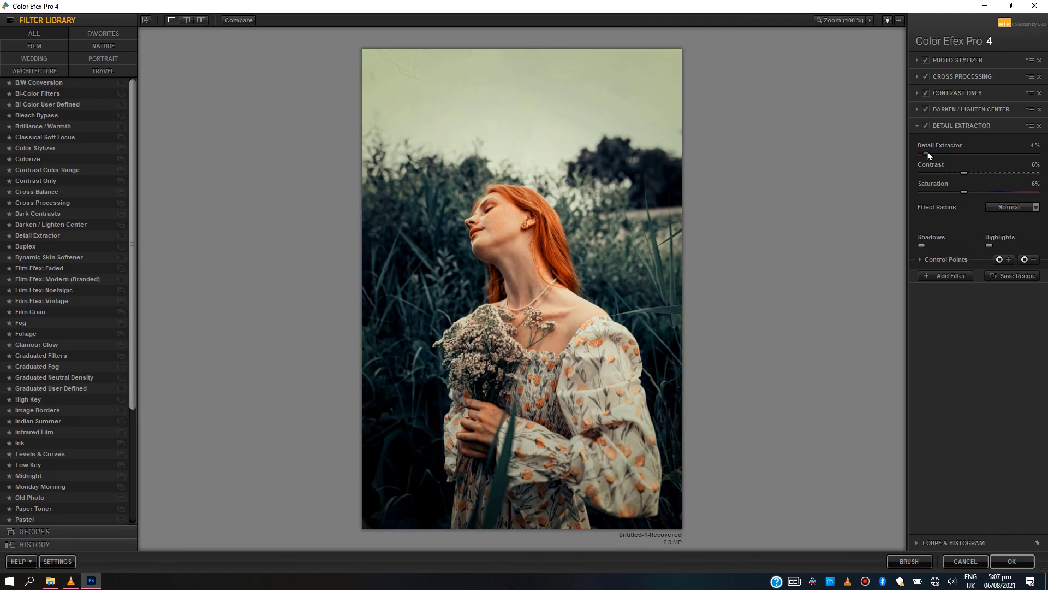
mouse_move(939, 172)
mouse_down()
mouse_move(995, 171)
mouse_move(940, 174)
mouse_up()
click(946, 260)
drag(925, 282, 964, 282)
Inspect the effect on the woman's face and hair in the enlarged preview.
click(526, 274)
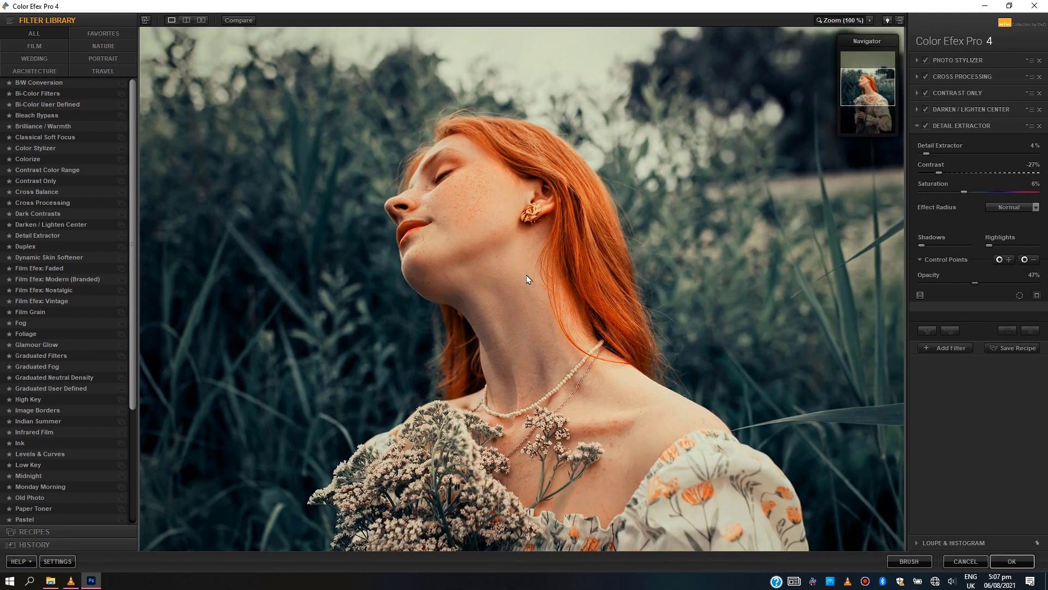
click(526, 277)
click(526, 277)
mouse_move(869, 99)
mouse_down()
mouse_move(870, 115)
mouse_move(869, 98)
mouse_up()
click(486, 300)
click(501, 288)
click(503, 288)
Add a Cross Balance filter using Tungsten To Daylight (2) and reduce its opacity to 8%.
click(947, 347)
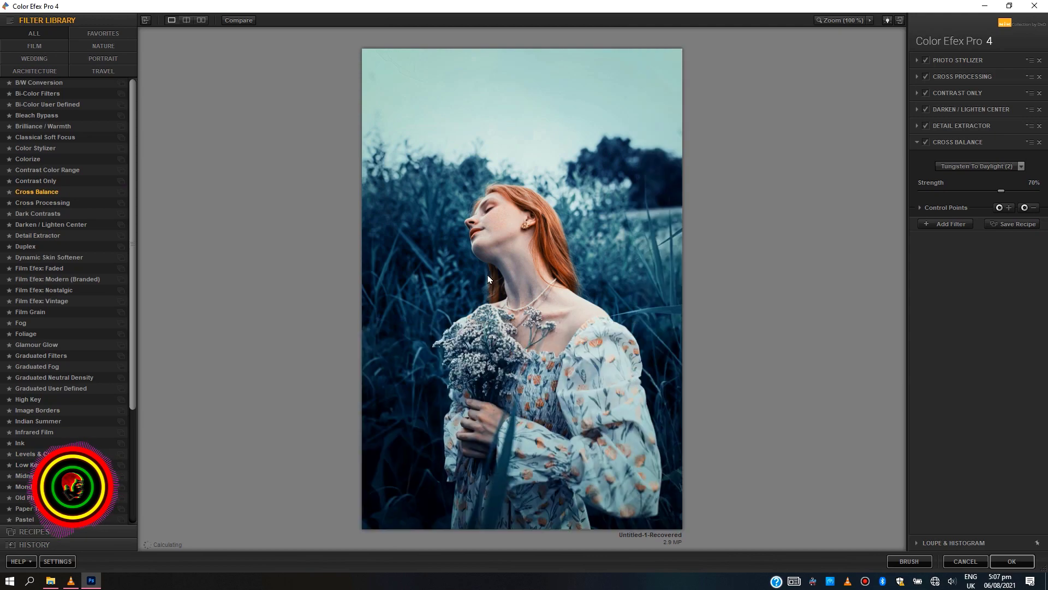
click(960, 166)
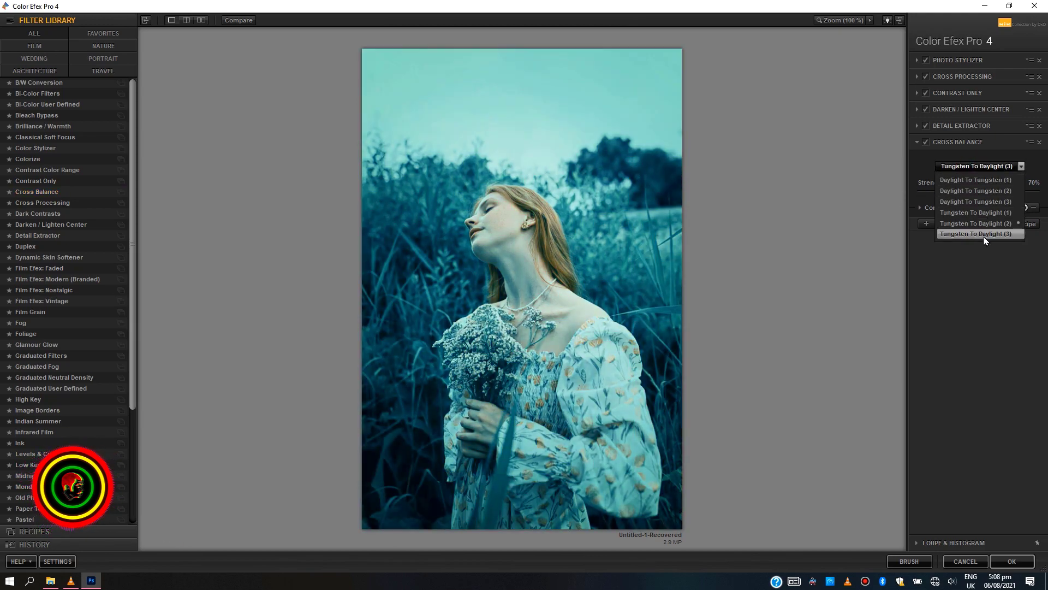
click(985, 224)
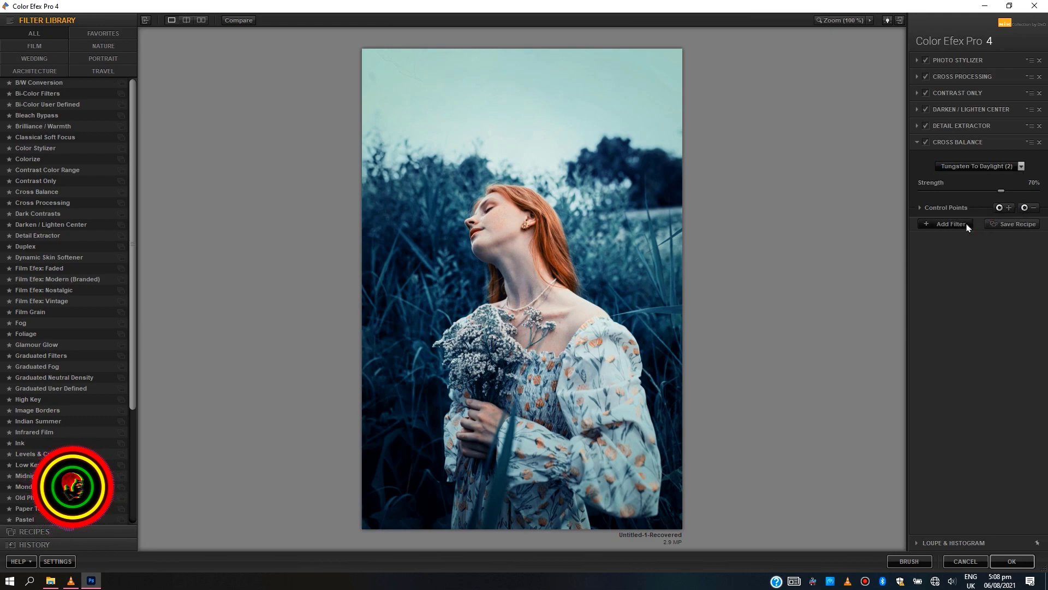
click(928, 208)
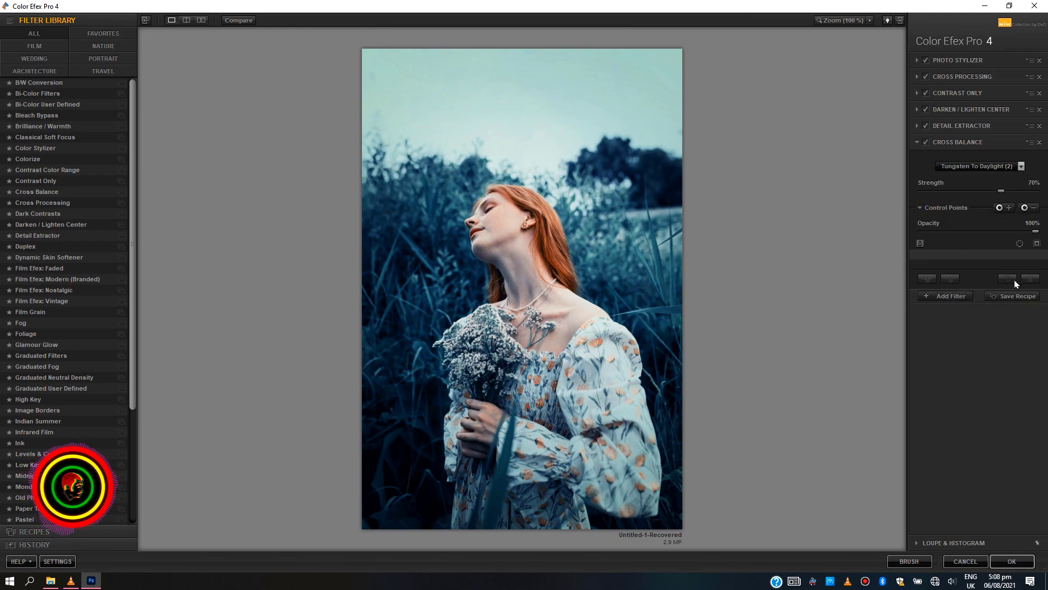
drag(1036, 234, 931, 234)
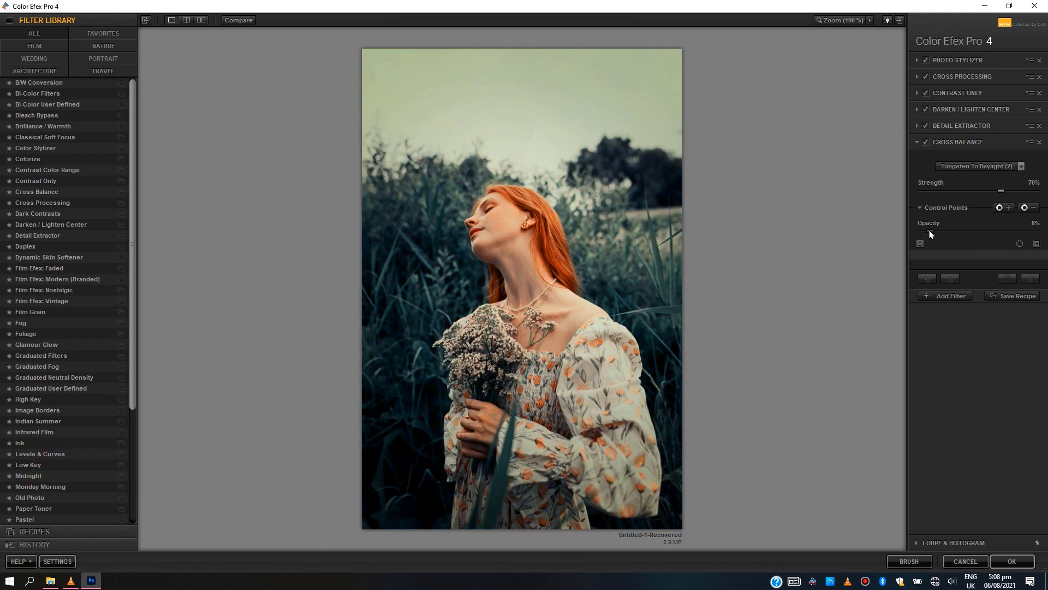
Add a Cross Processing filter with method C01 at 35% strength.
click(953, 295)
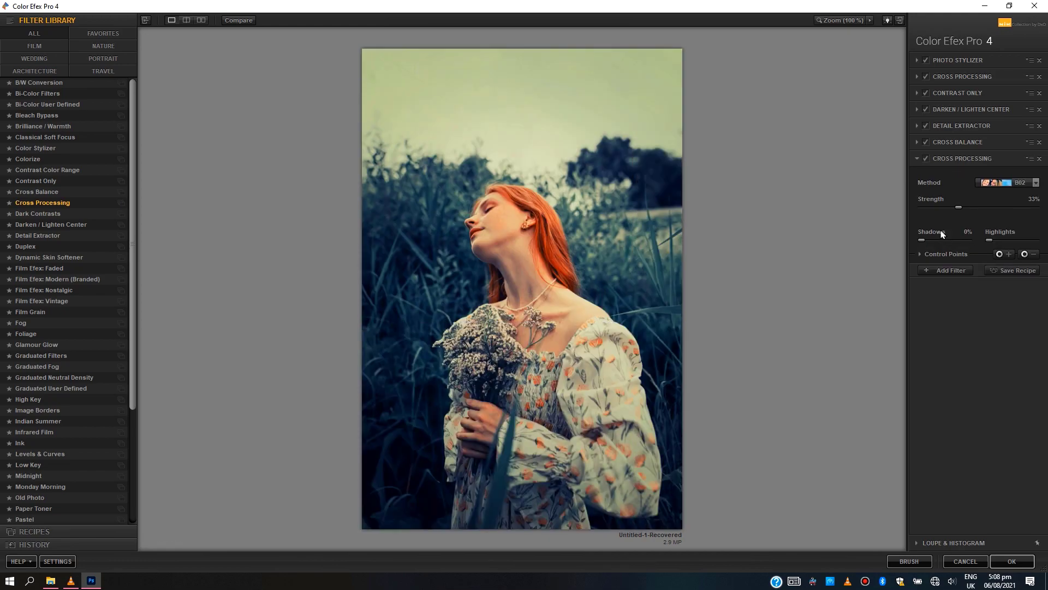
click(1021, 182)
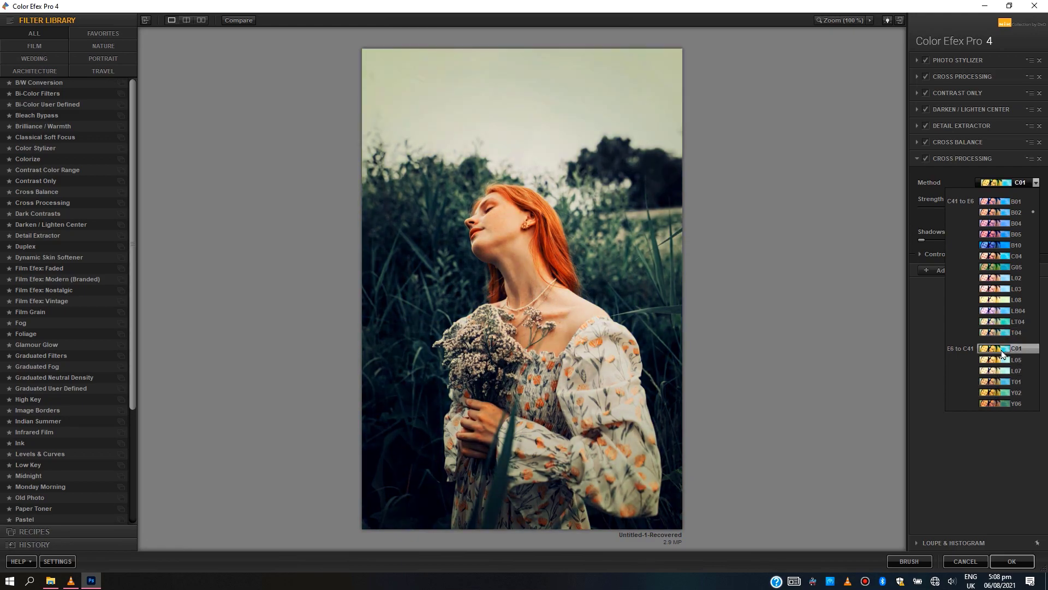
click(1003, 353)
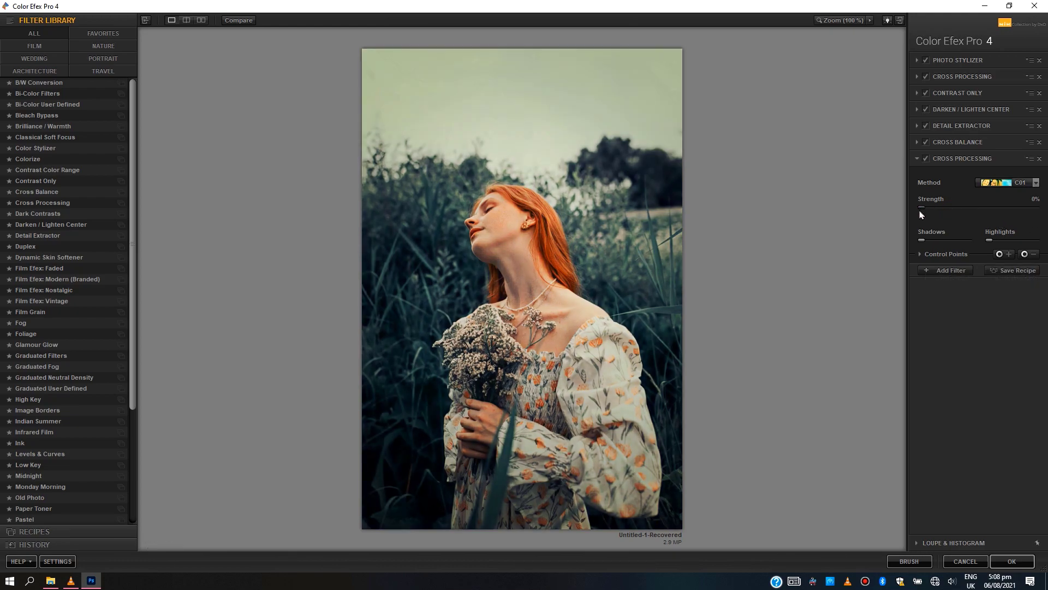
click(962, 208)
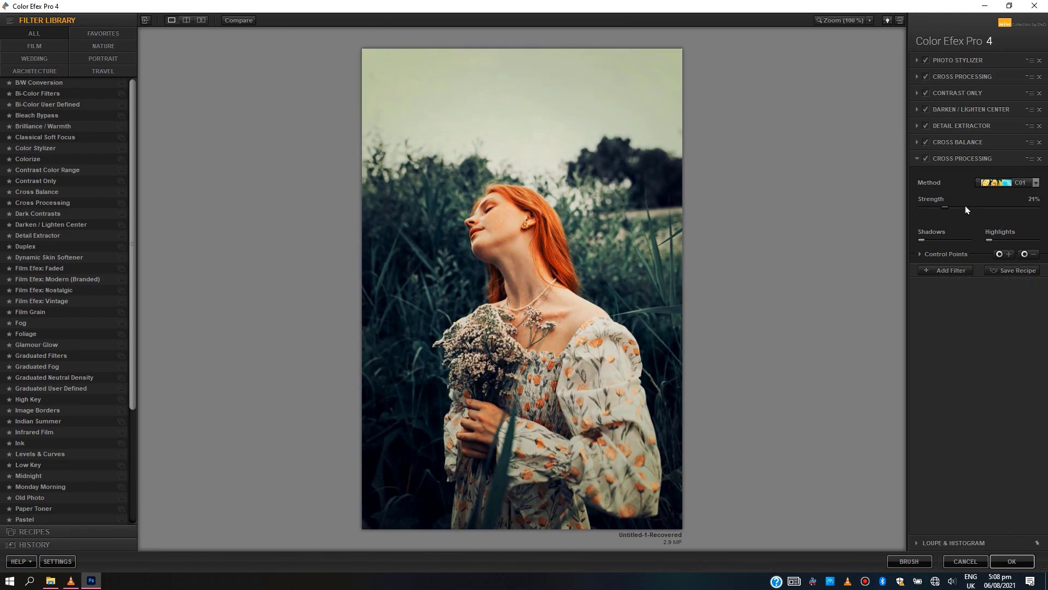
click(964, 208)
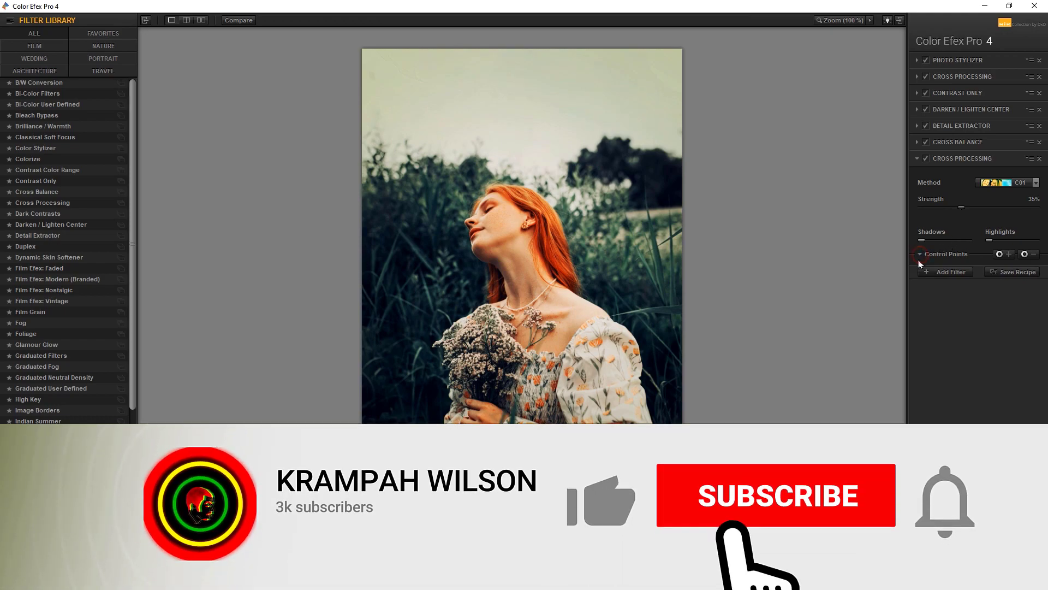
Raise the Cross Processing shadows, reduce the filter's opacity to 34% and apply the filter stack to the Photoshop document.
click(921, 254)
drag(921, 240, 941, 241)
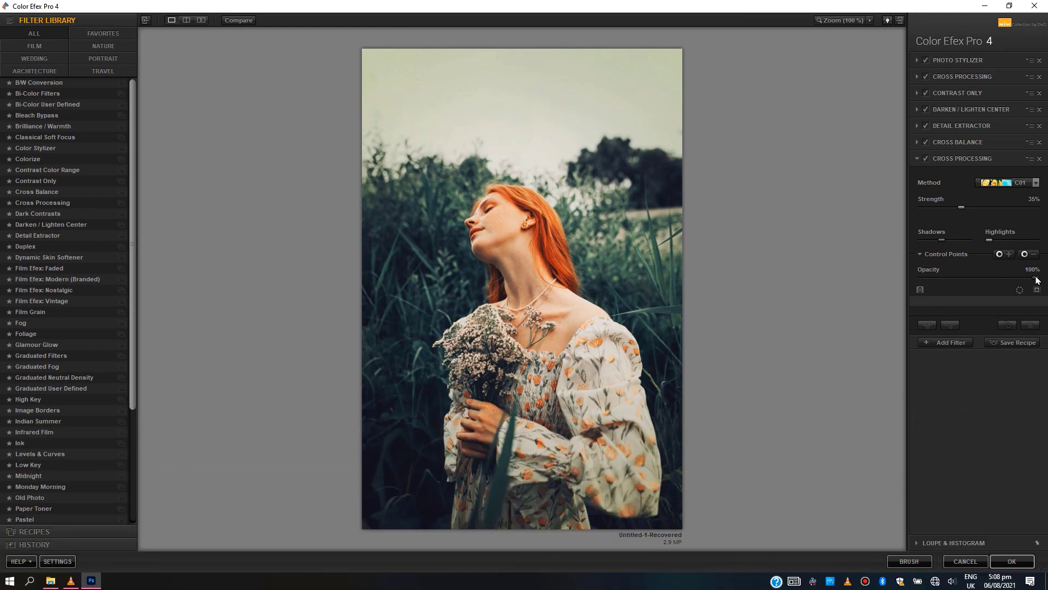
drag(1036, 278, 930, 281)
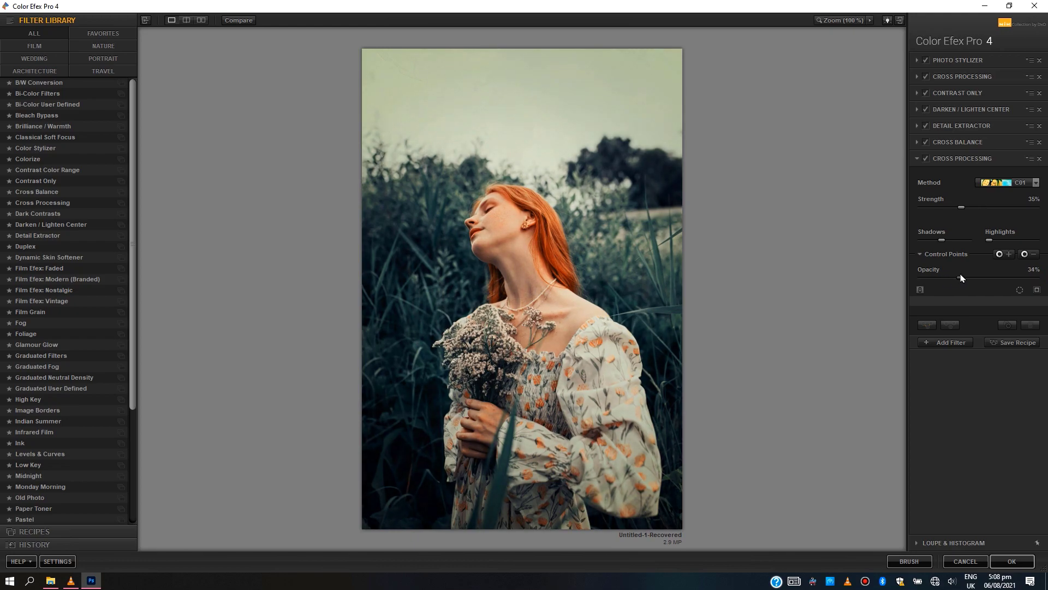
click(1011, 561)
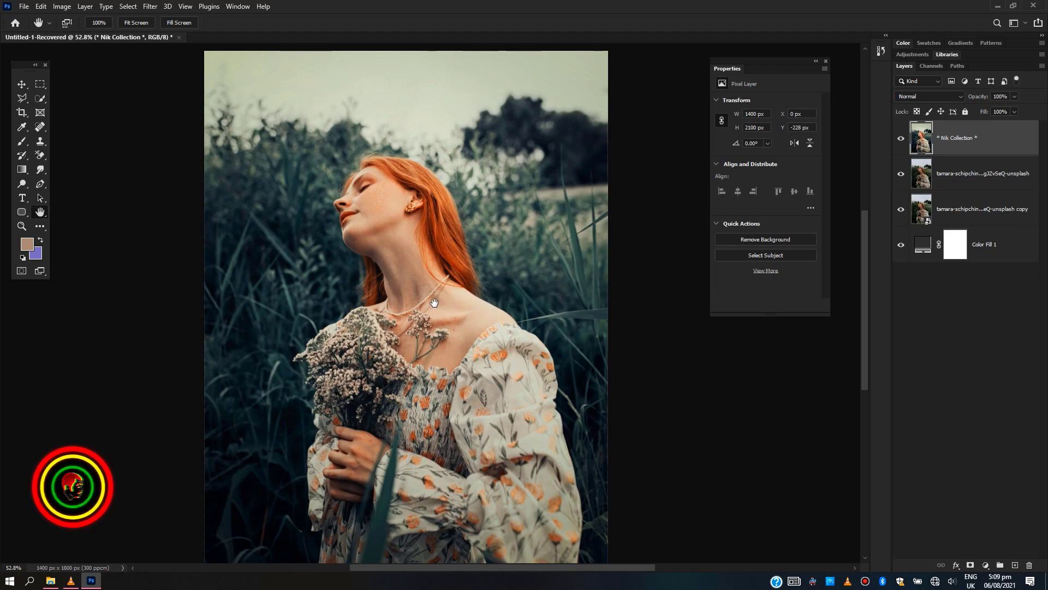
Inspect the filtered portrait at different magnifications with the interface panels hidden, and restore the panels.
scroll(445, 304, up, 3)
scroll(417, 312, up, 3)
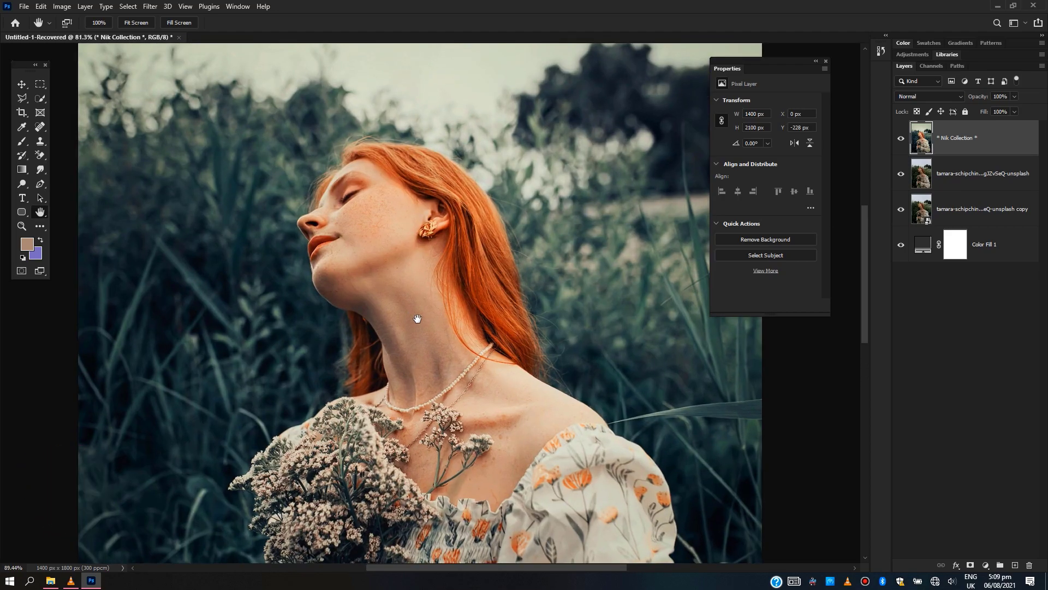
key(Tab)
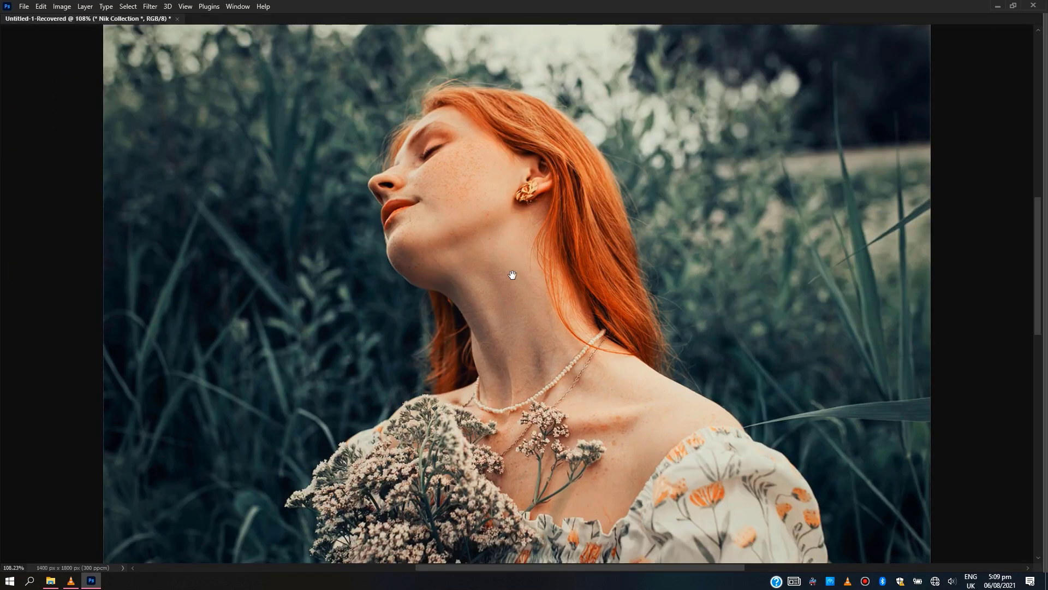
scroll(494, 284, down, 3)
scroll(462, 289, up, 3)
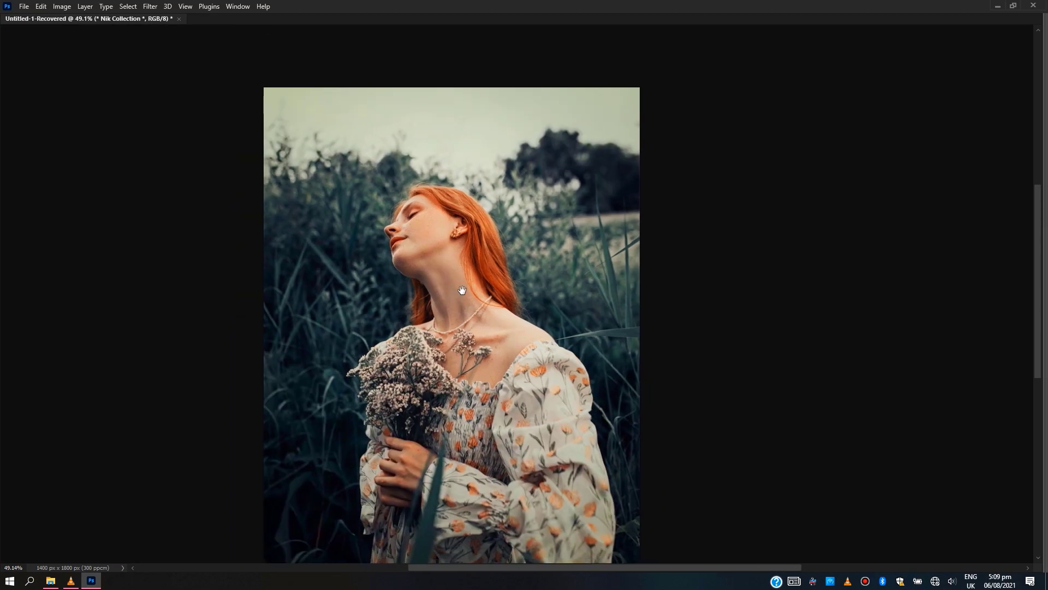
key(Tab)
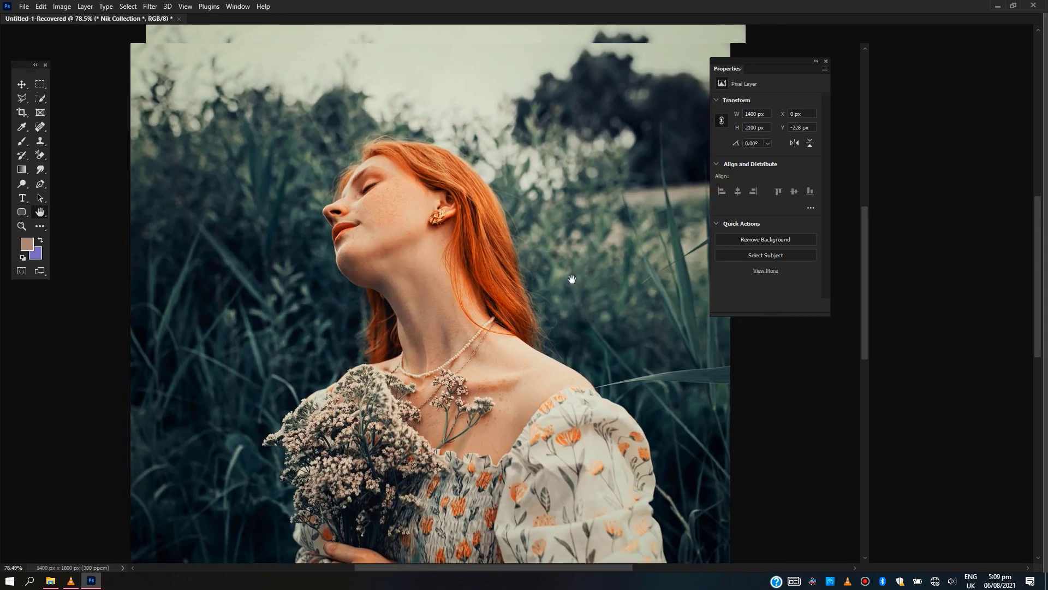
Compare the portrait before and after by toggling the Nik Collection layer's visibility, examining the face, neckline and whole figure.
click(901, 140)
click(902, 141)
click(902, 141)
click(902, 141)
drag(450, 196, 456, 199)
drag(532, 211, 543, 212)
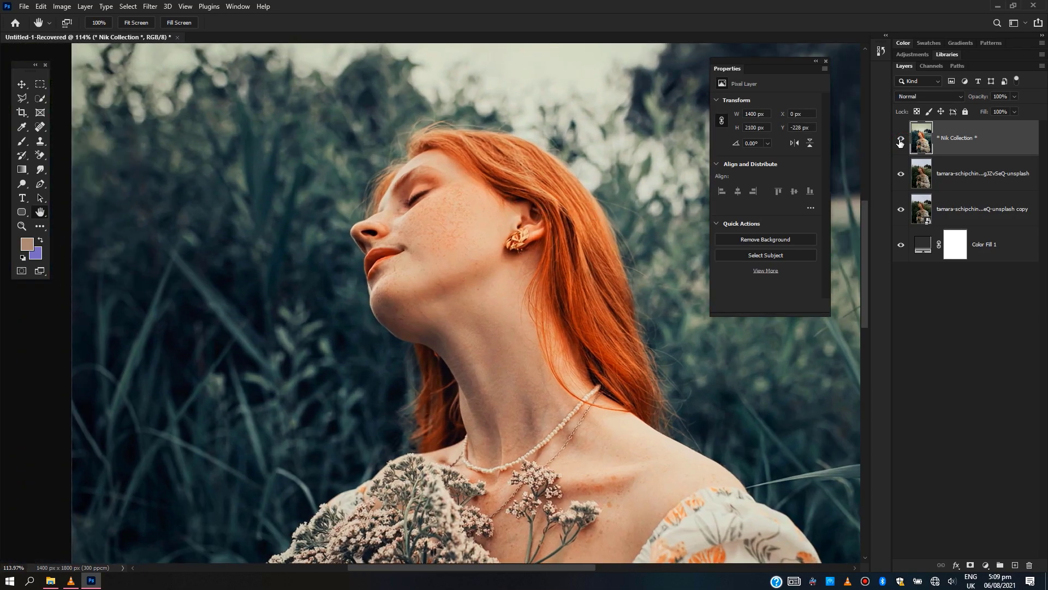
click(900, 141)
click(900, 140)
click(900, 140)
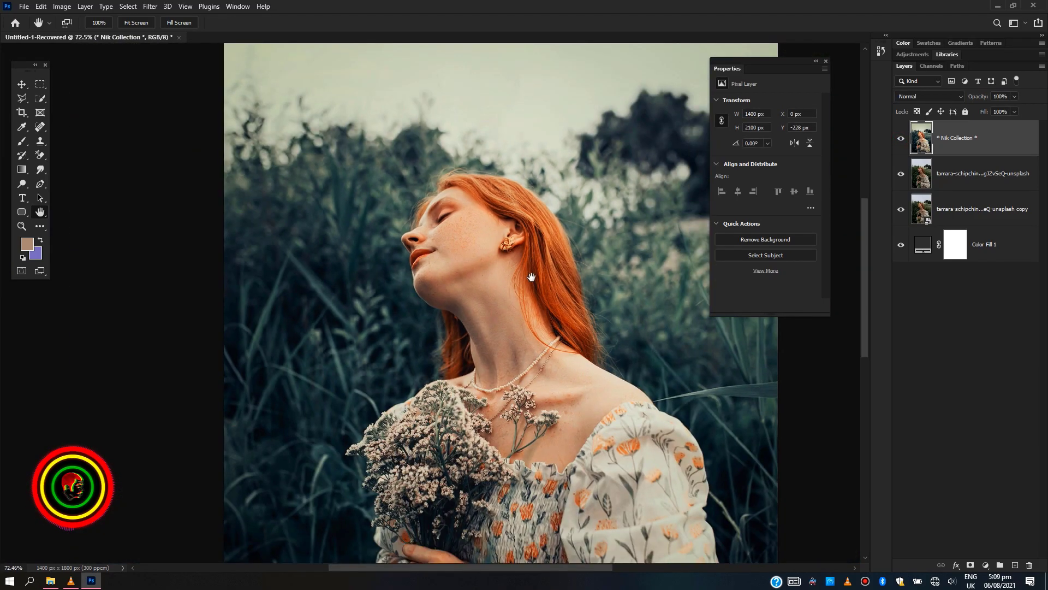
scroll(532, 277, down, 4)
drag(438, 204, 411, 117)
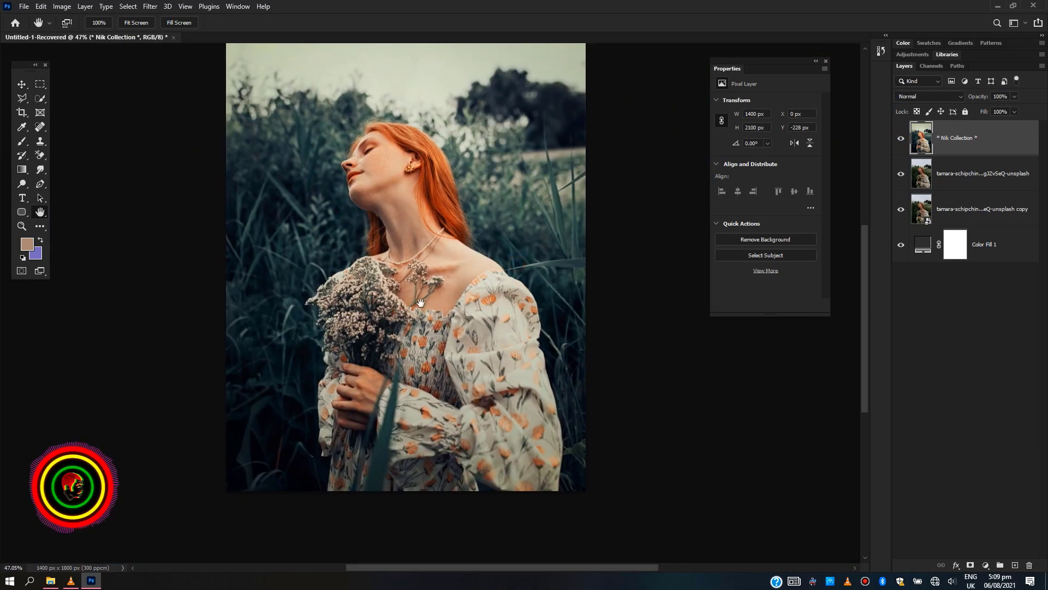
scroll(423, 305, up, 8)
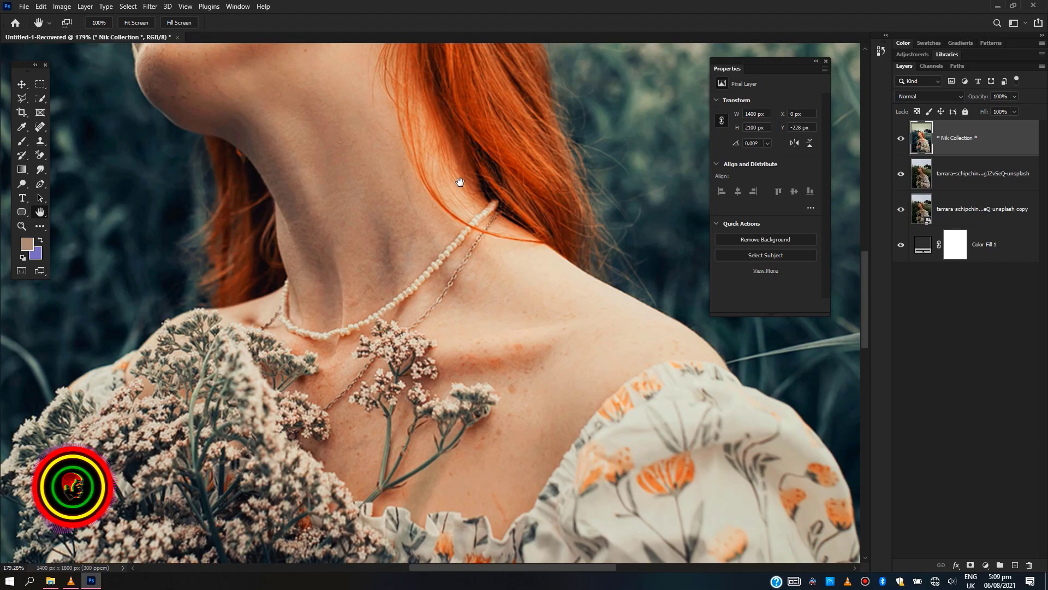